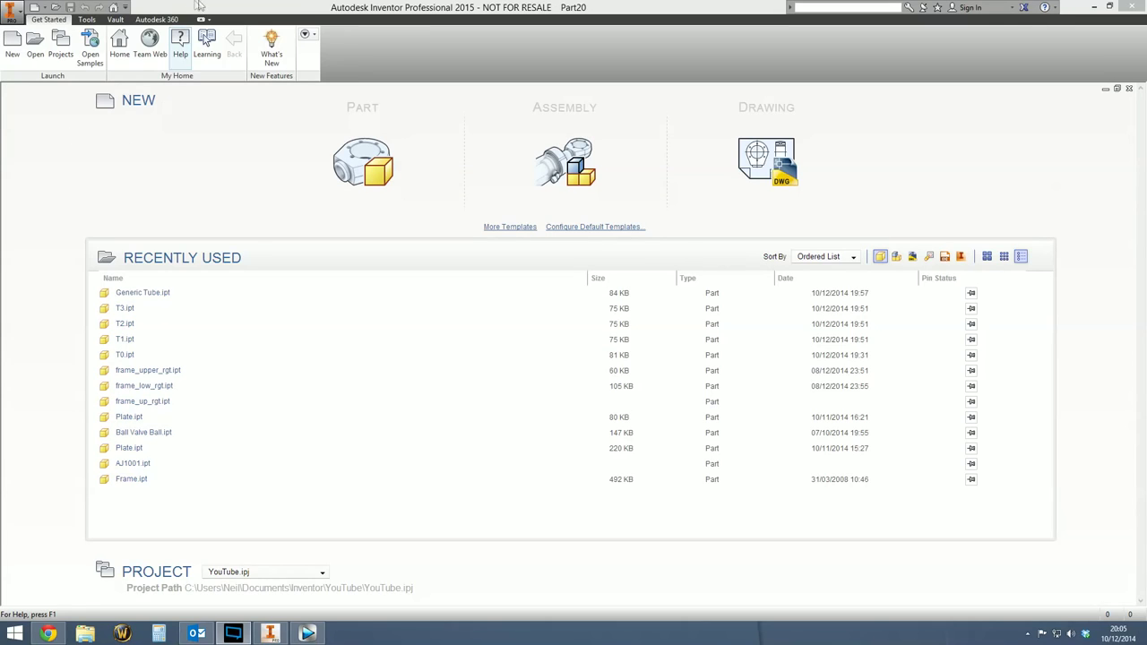
# Step: Create a new standard millimetre part and start a 2D sketch on the XY plane
pyautogui.click(352, 6)
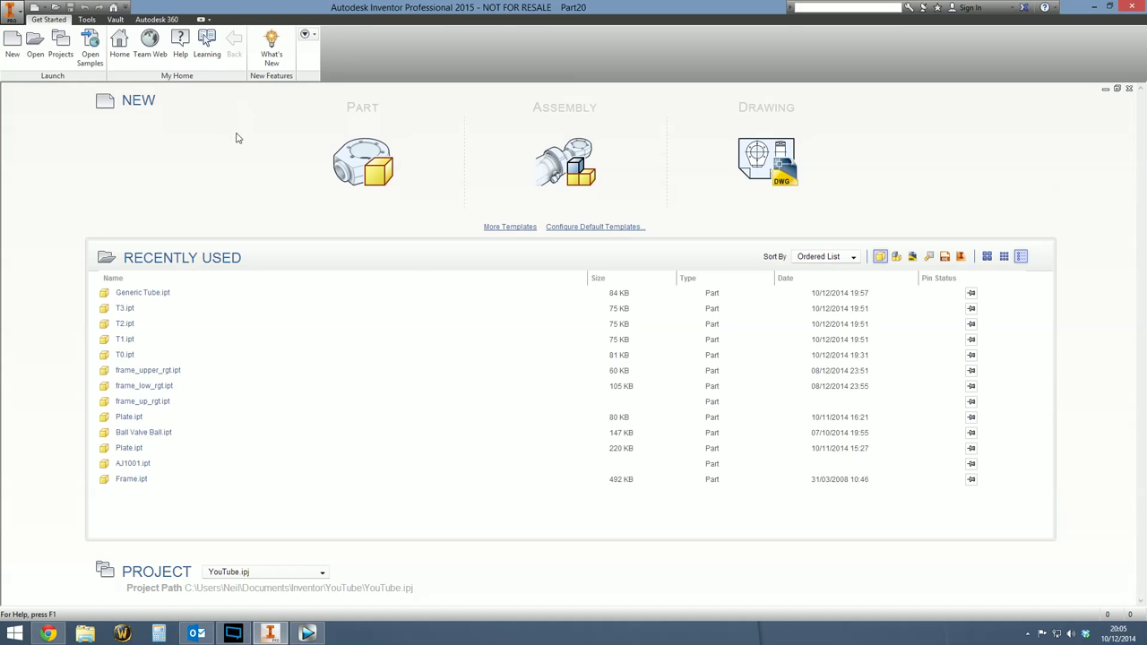
pyautogui.moveTo(354, 171)
pyautogui.click(13, 49)
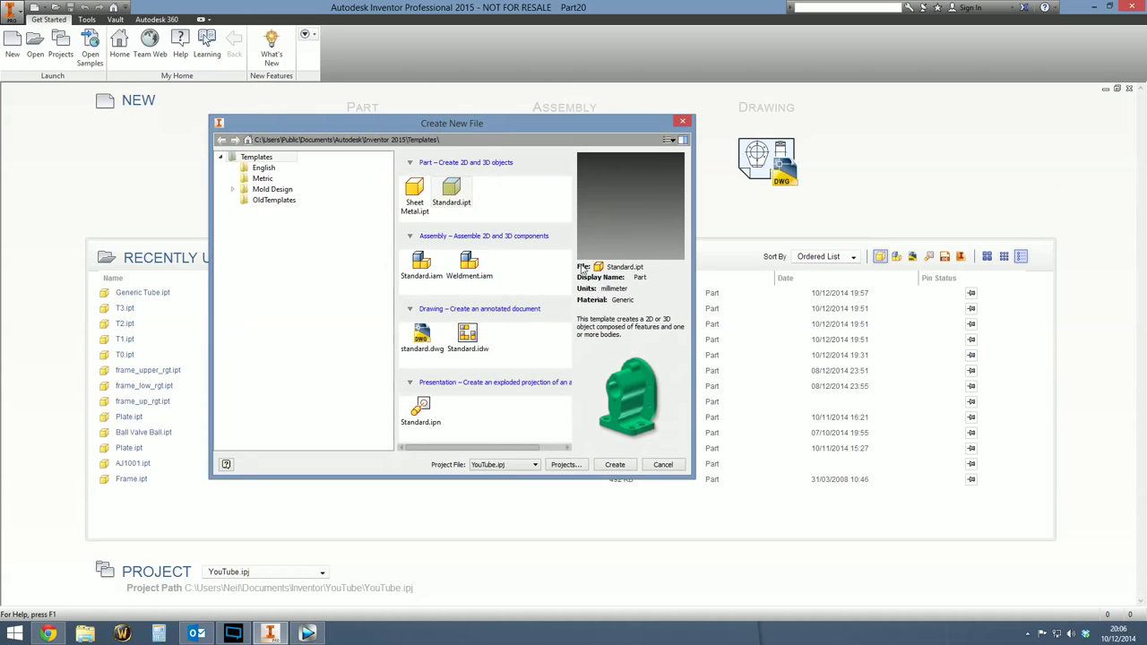
pyautogui.doubleClick(440, 201)
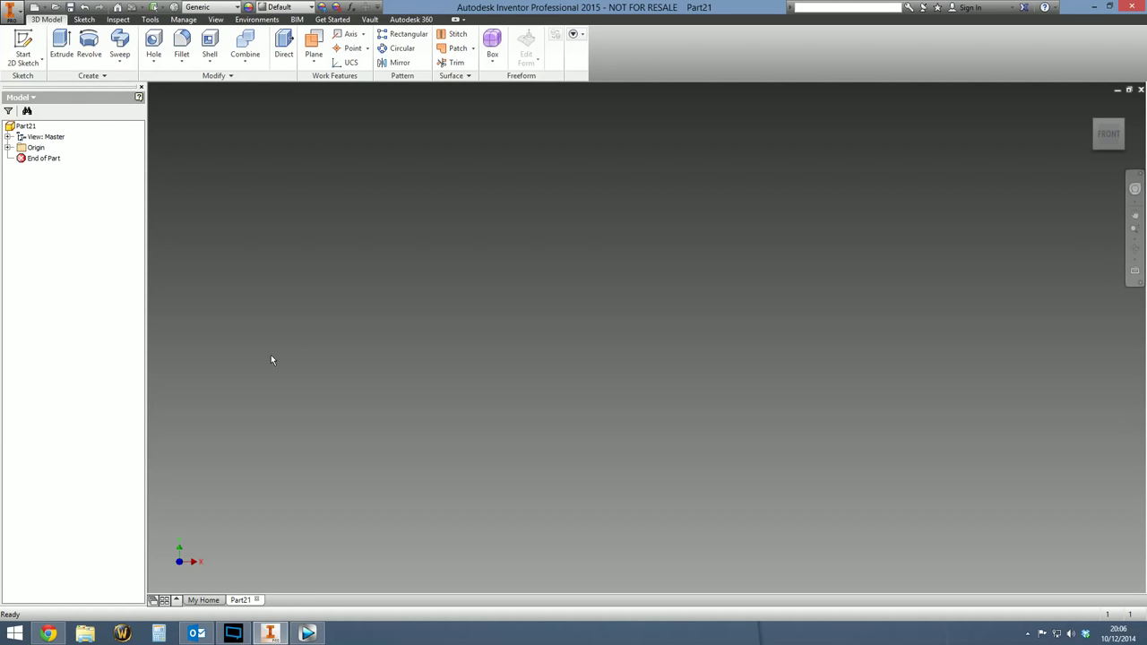
pyautogui.click(24, 45)
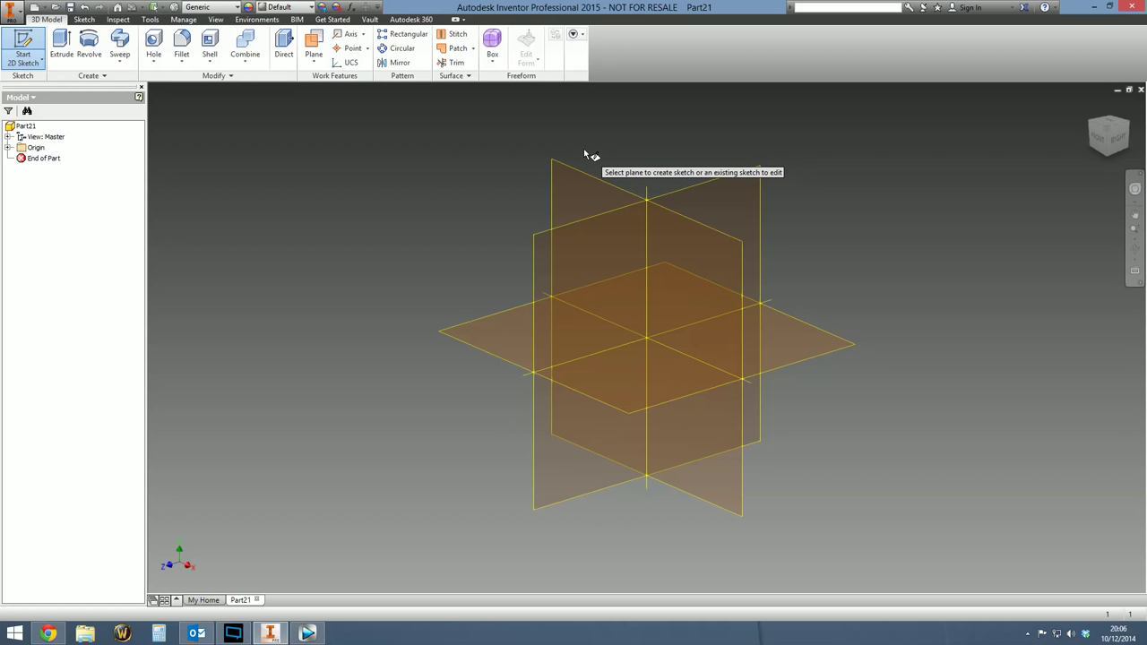
pyautogui.click(585, 152)
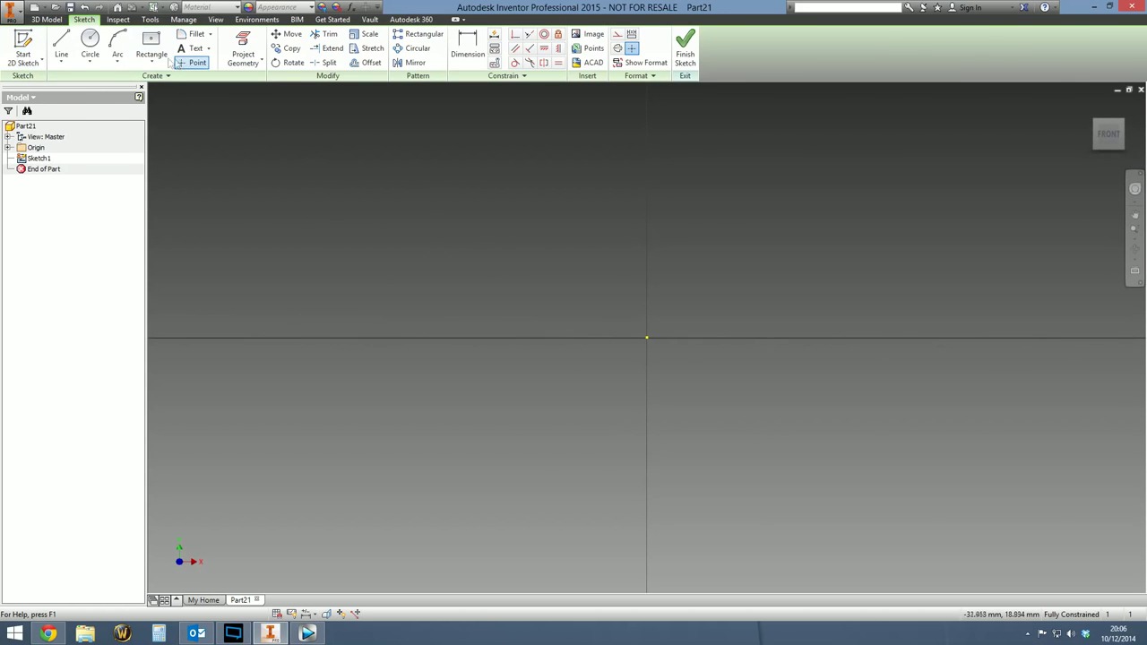
# Step: Start a two-point centre rectangle anchored at the sketch origin
pyautogui.click(152, 60)
pyautogui.click(176, 148)
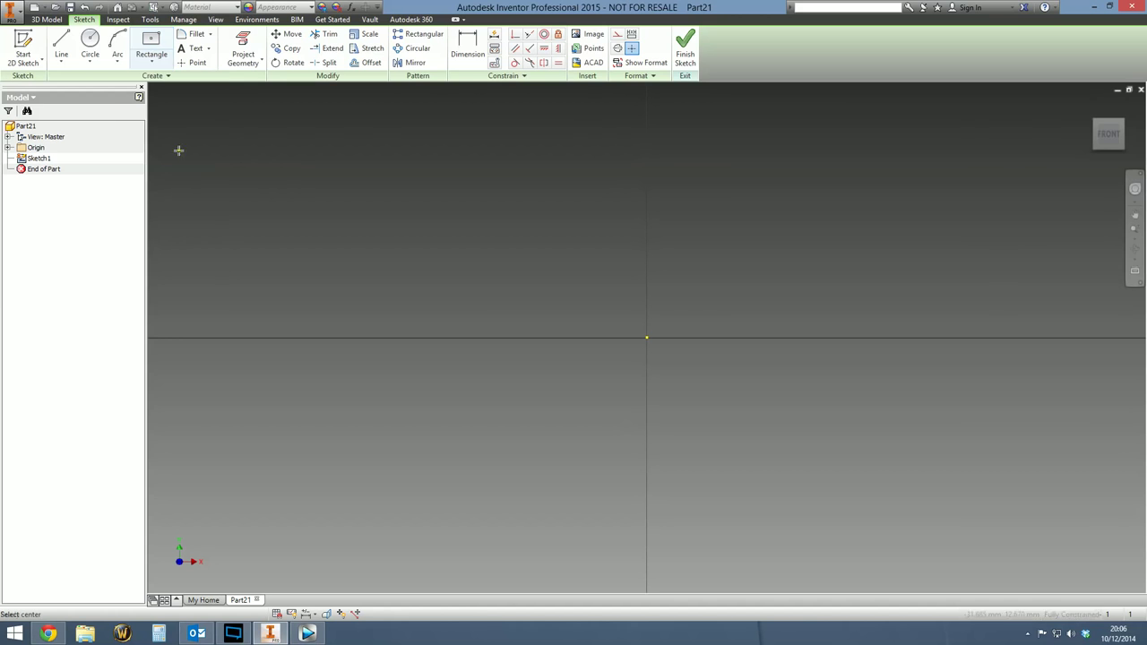
pyautogui.click(647, 338)
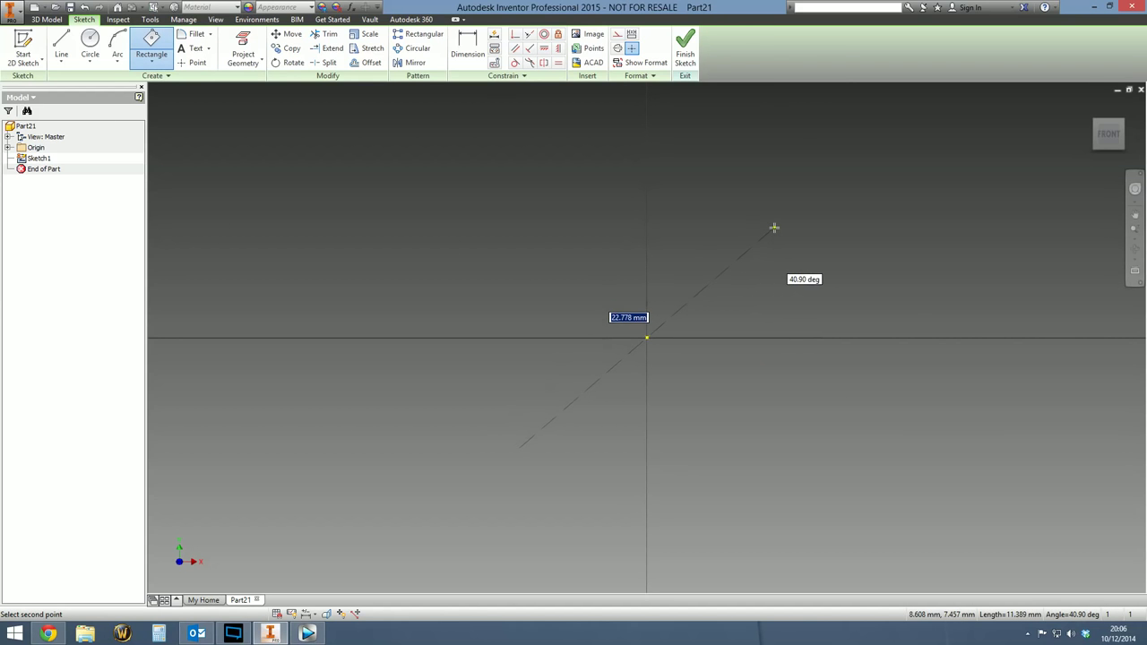
pyautogui.press('Escape')
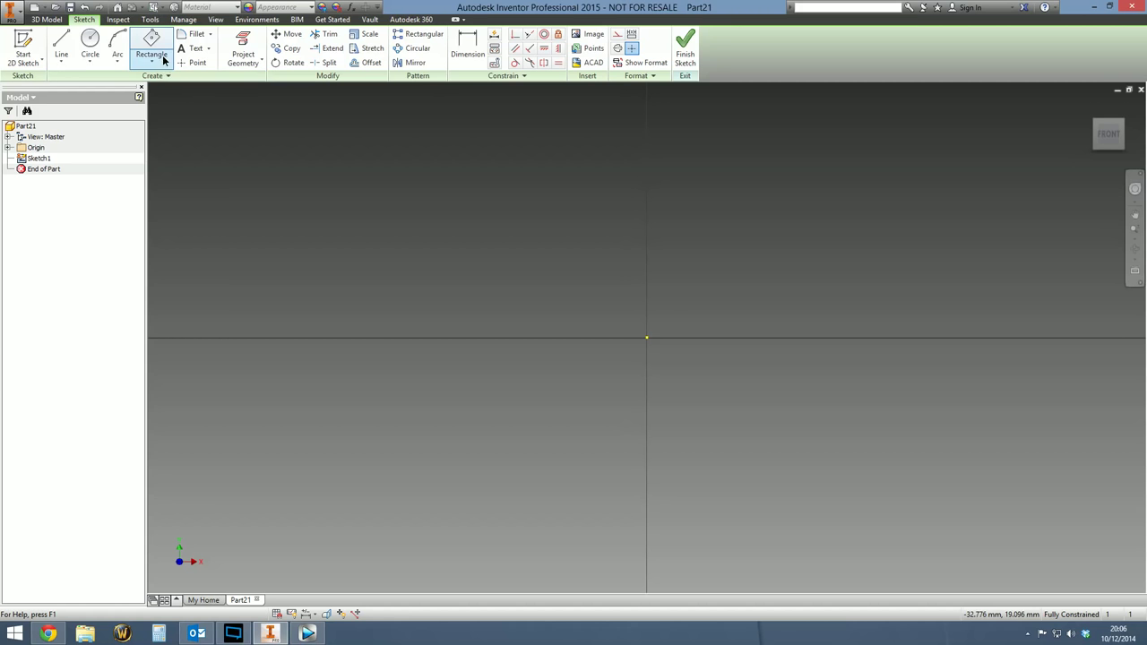
pyautogui.click(164, 60)
pyautogui.click(176, 124)
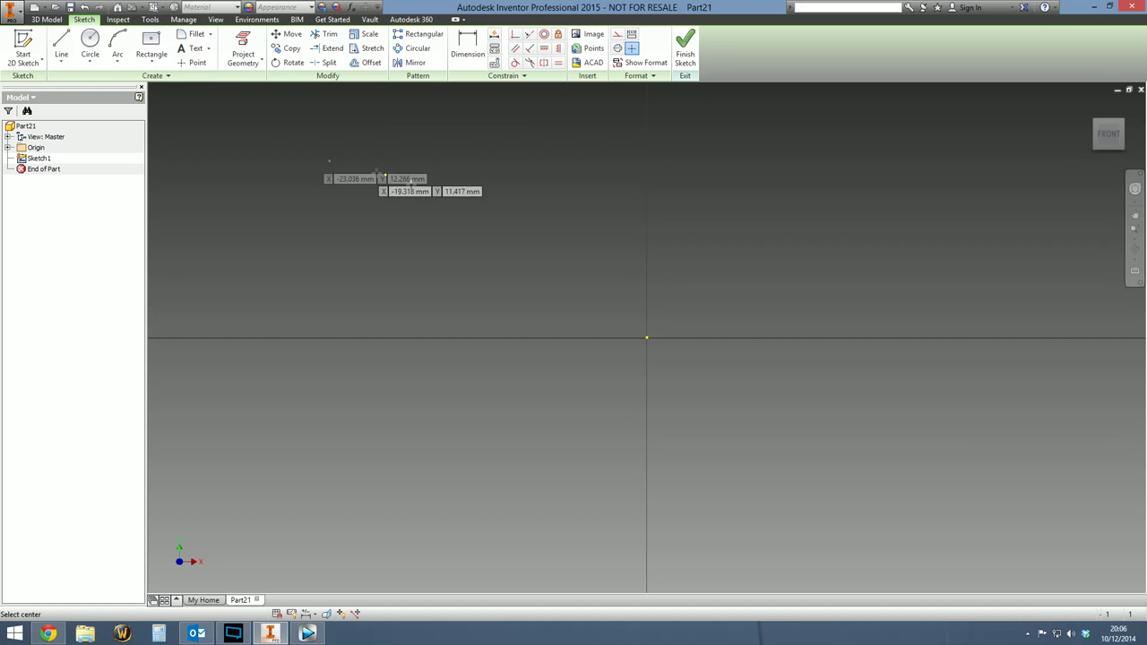
pyautogui.click(645, 338)
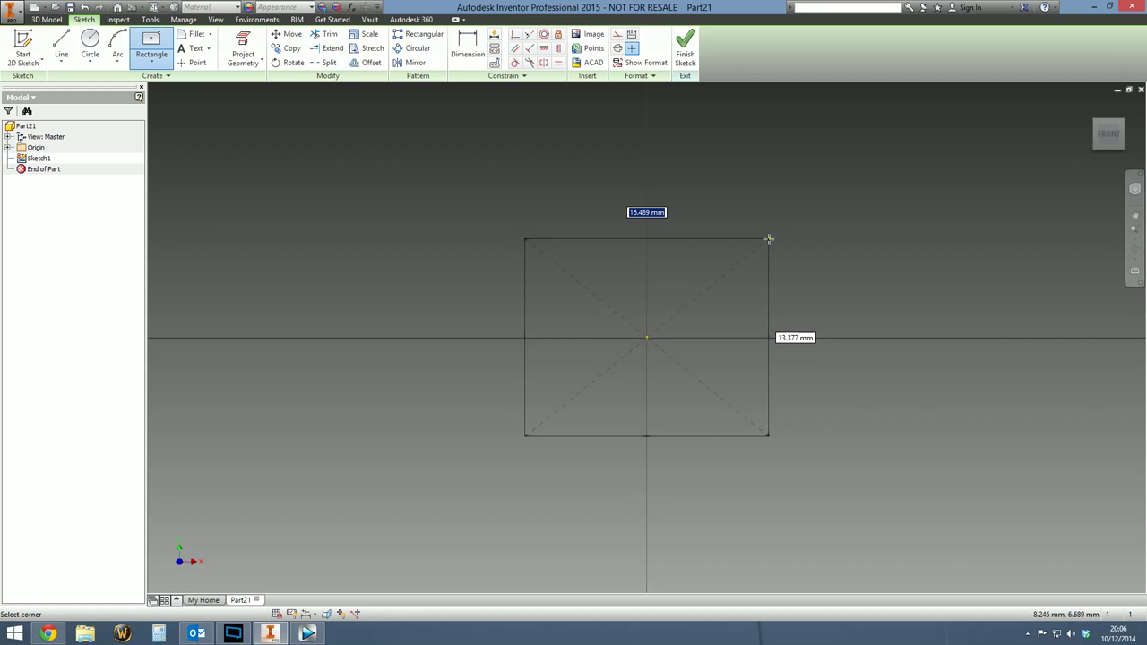
# Step: Size the rectangle as Width=50 and Length=50, then finish the sketch
pyautogui.write('Width=50')
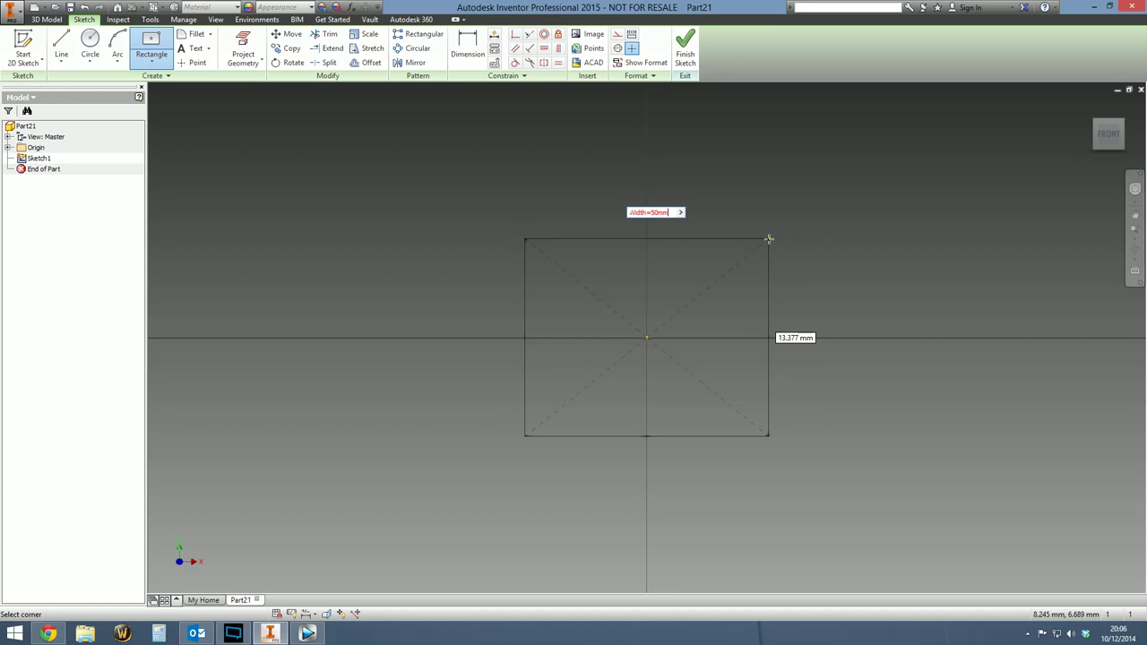
pyautogui.press('Tab')
pyautogui.write('Length=50')
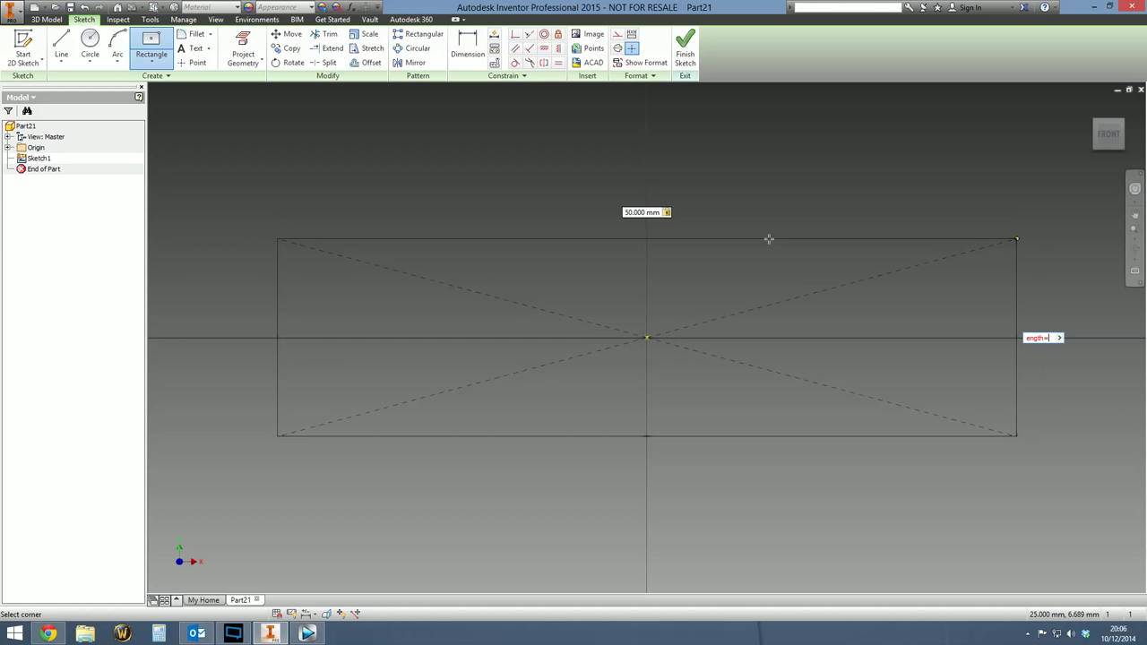
pyautogui.press('Return')
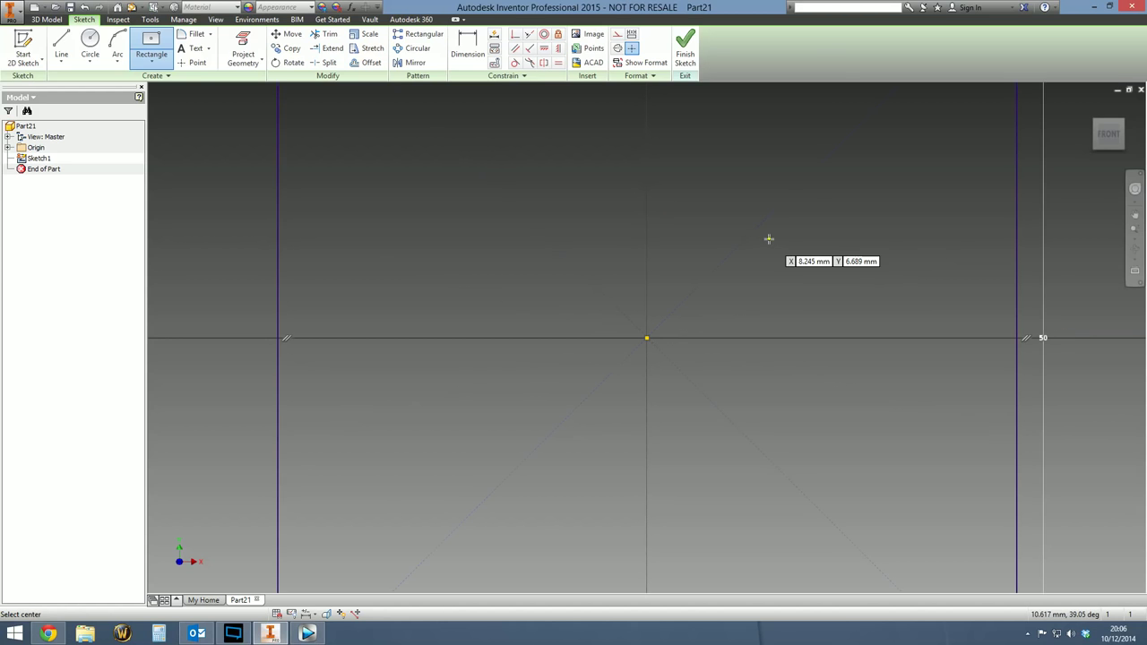
pyautogui.scroll(-4, 767, 237)
pyautogui.moveTo(764, 238); pyautogui.dragTo(732, 257, button='middle')
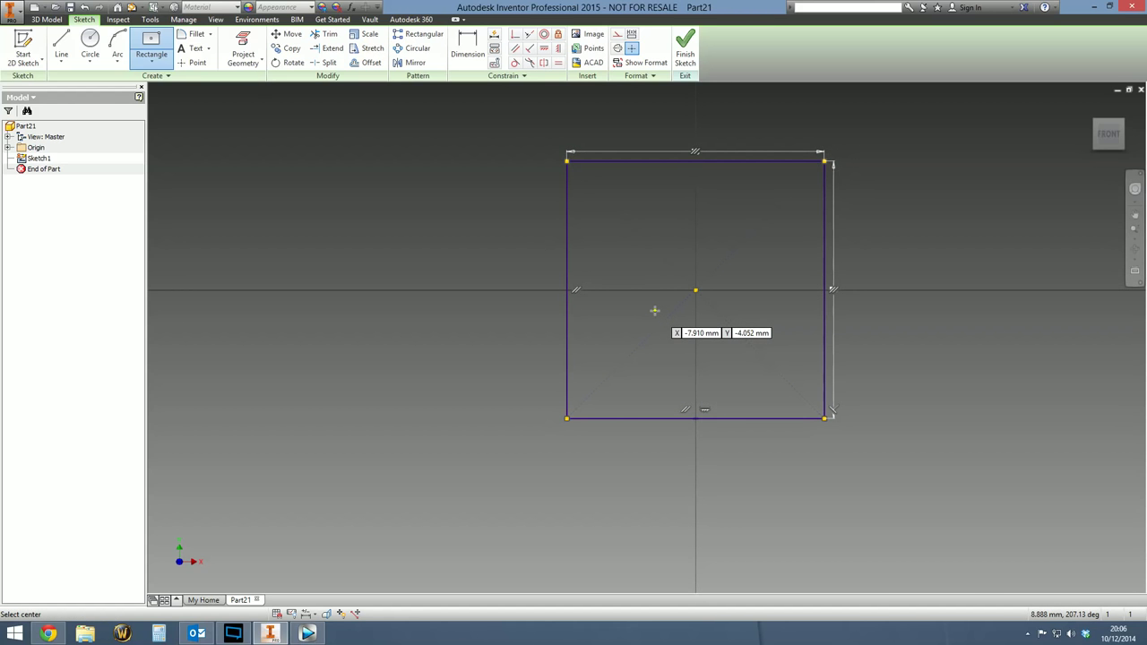
pyautogui.keyDown('shift'); pyautogui.moveTo(671, 87); pyautogui.dragTo(655, 107, button='middle'); pyautogui.keyUp('shift')
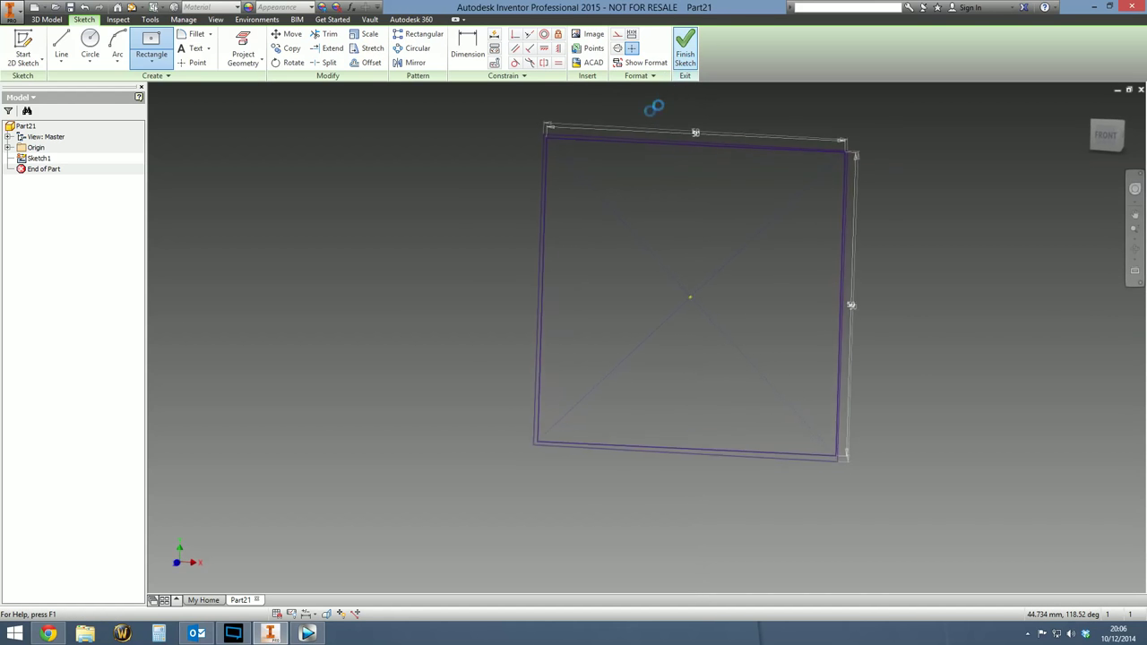
pyautogui.click(685, 49)
# Step: Extrude the square 100 mm, naming the distance Height
pyautogui.click(63, 51)
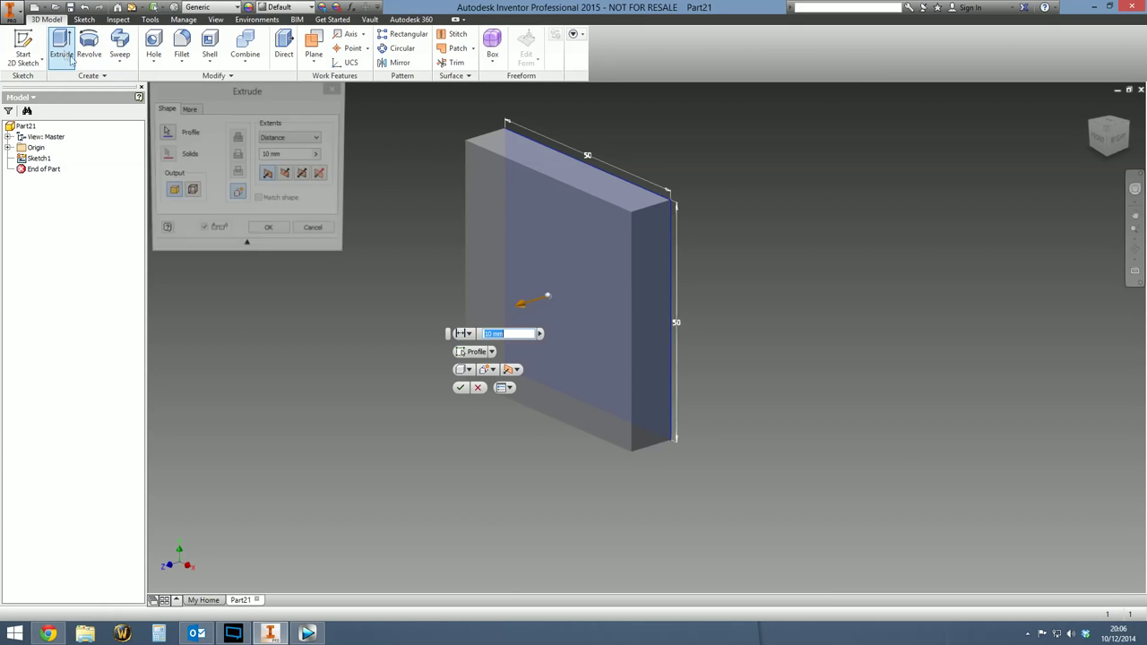
pyautogui.click(273, 155)
pyautogui.write('Heig')
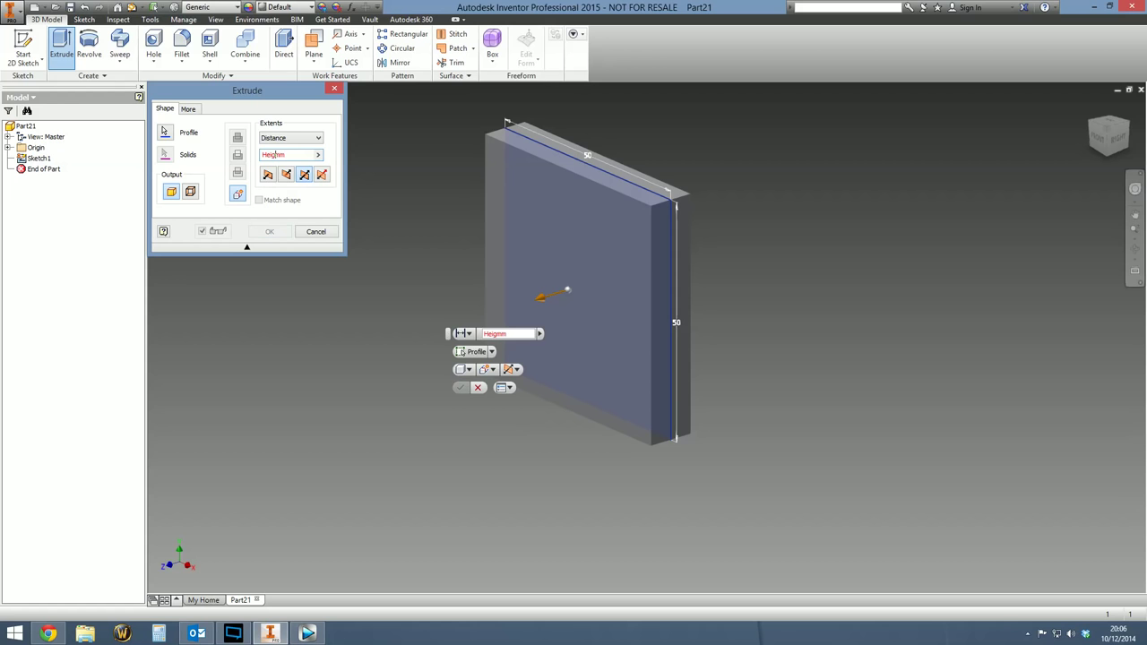
pyautogui.write('ht=100')
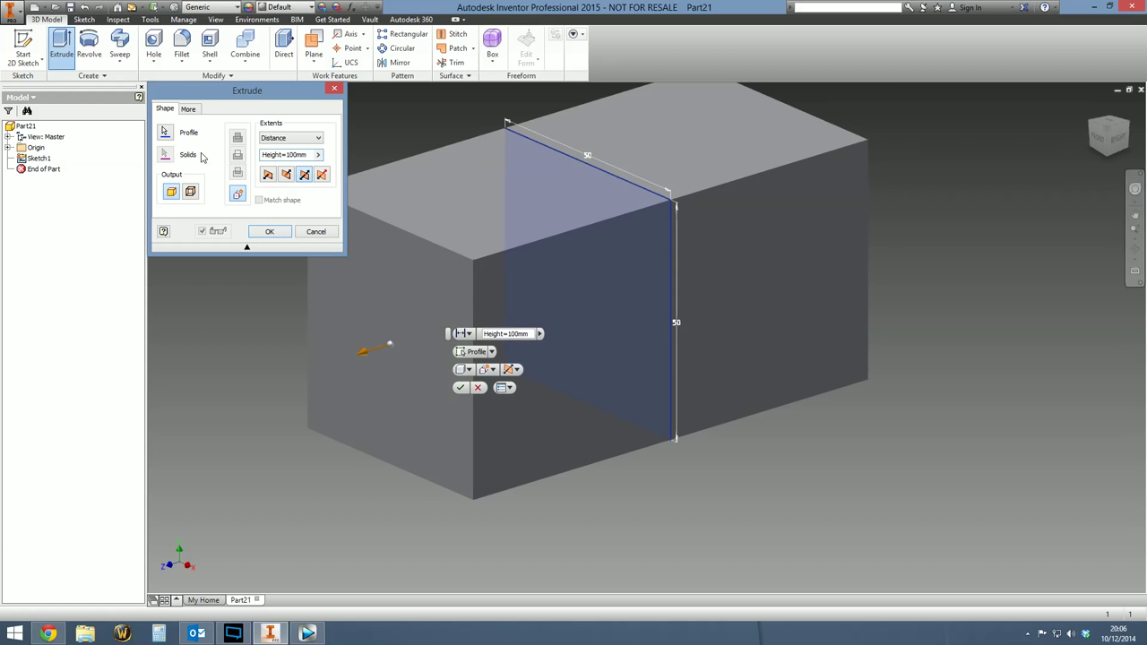
pyautogui.press('Return')
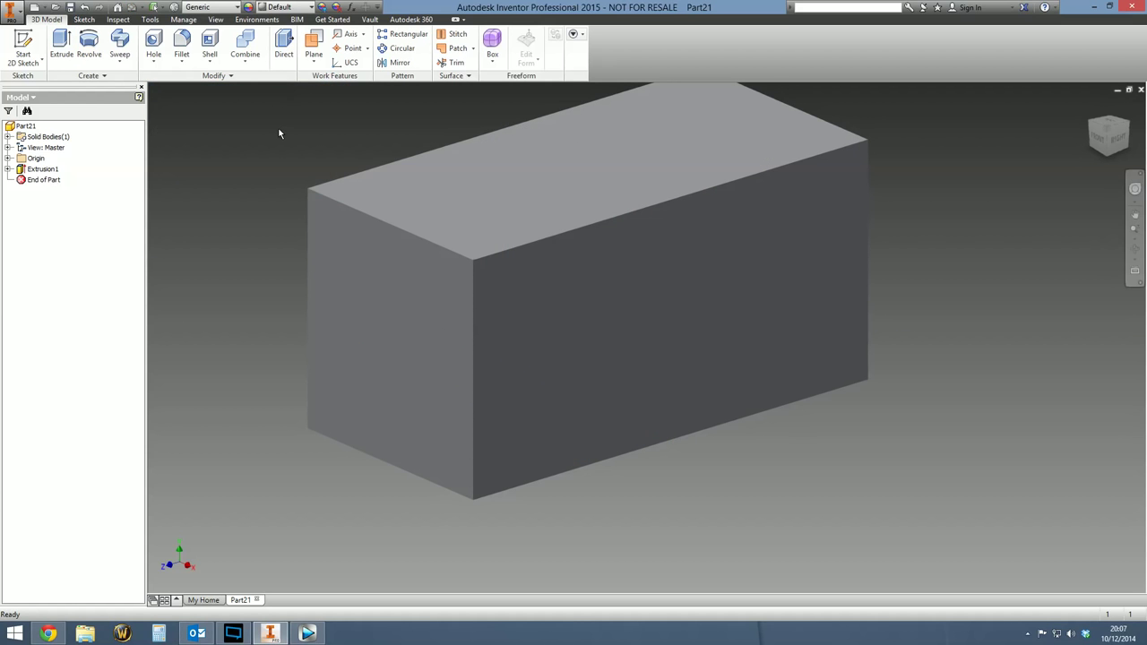
pyautogui.press('F6')
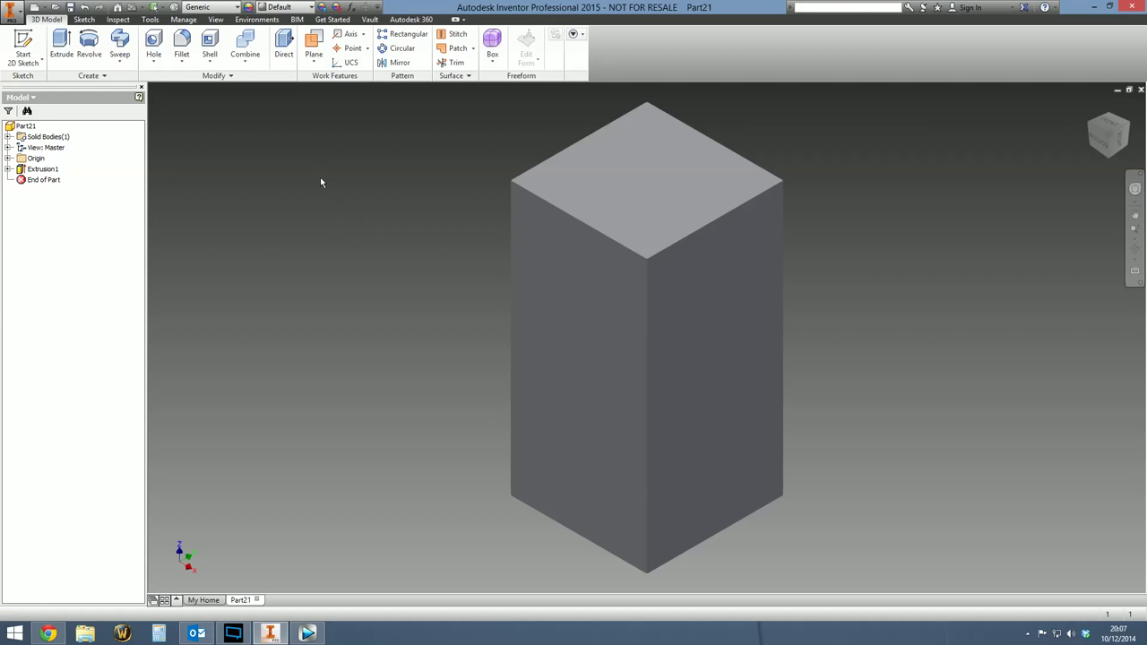
# Step: Shell the box to 1 mm THK walls with the top and bottom faces removed
pyautogui.click(210, 41)
pyautogui.click(685, 212)
pyautogui.keyDown('shift'); pyautogui.moveTo(597, 349); pyautogui.dragTo(599, 404, button='middle'); pyautogui.keyUp('shift')
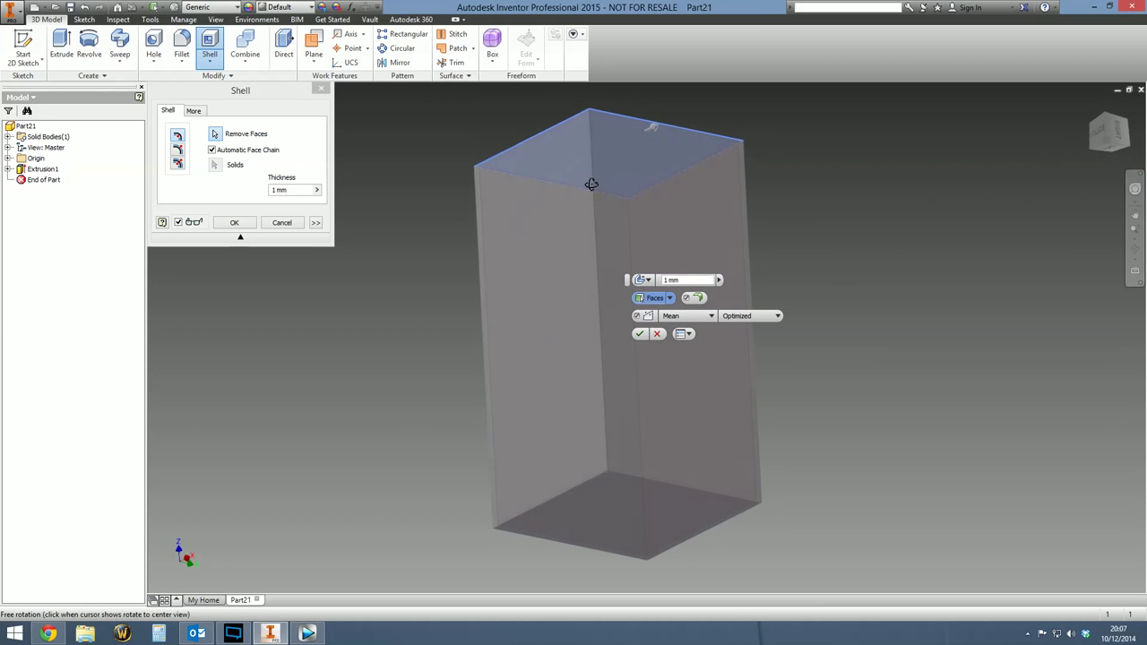
pyautogui.click(596, 492)
pyautogui.keyDown('shift'); pyautogui.moveTo(596, 492); pyautogui.dragTo(628, 372, button='middle'); pyautogui.keyUp('shift')
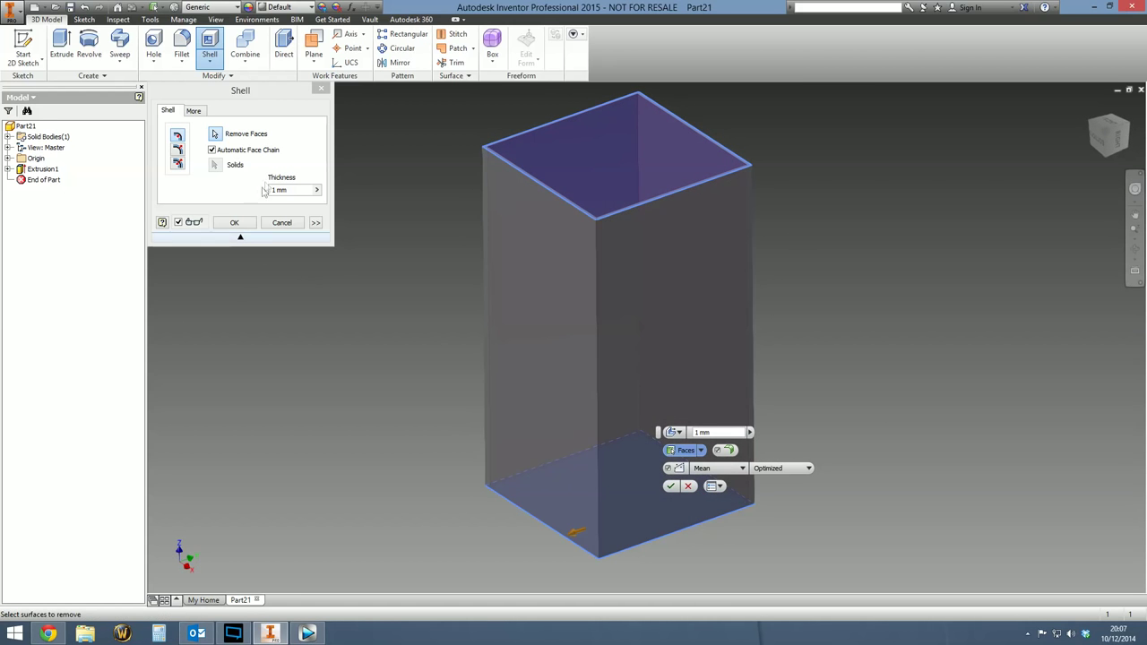
pyautogui.click(273, 191)
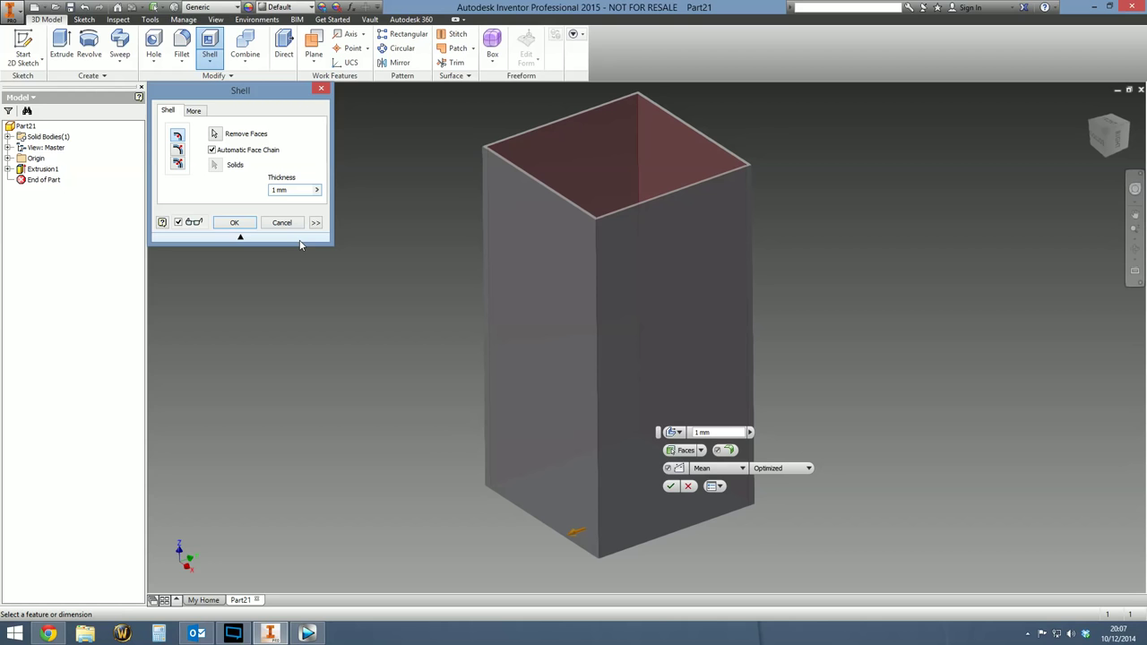
pyautogui.write('THK=')
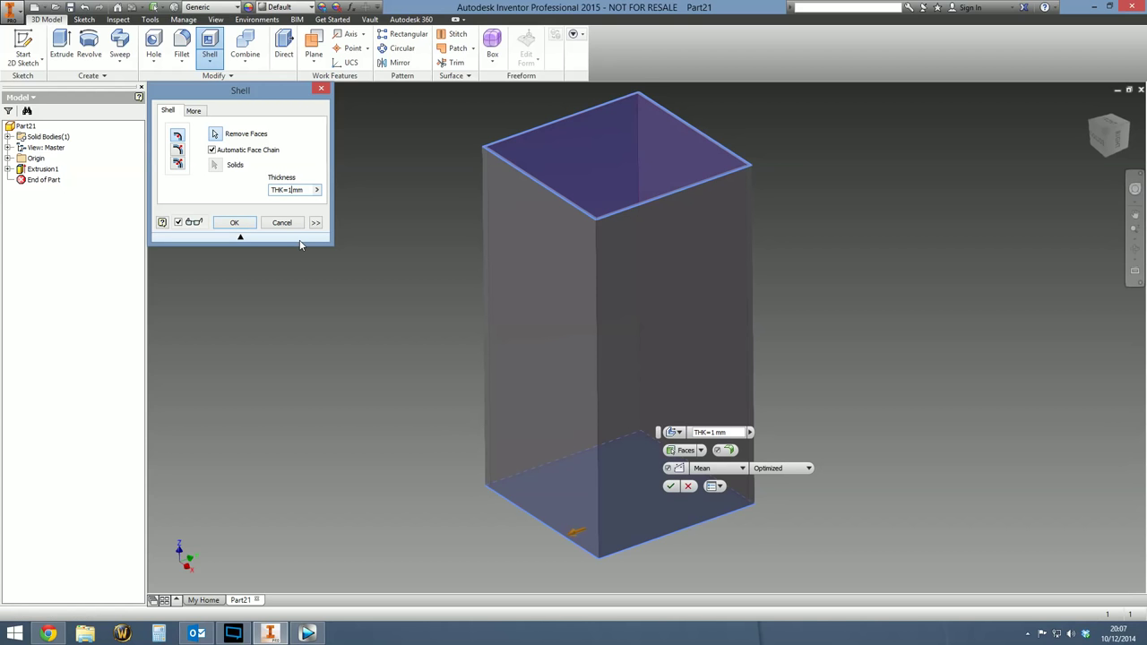
pyautogui.press('Return')
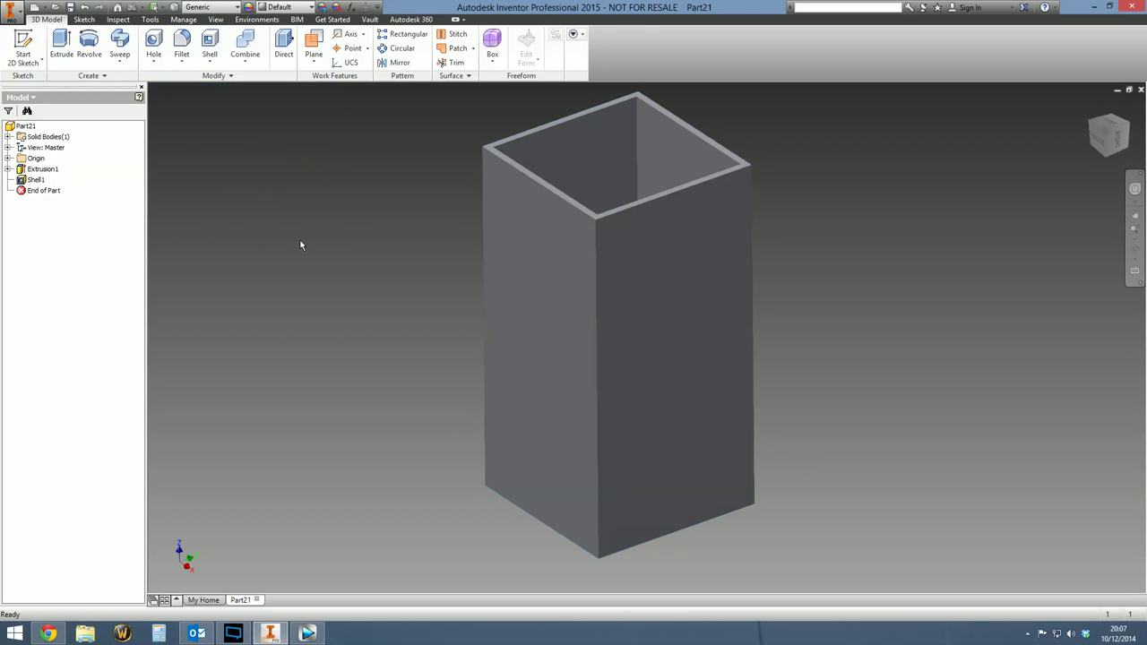
# Step: Review the Length and THK values in the Parameters list, then close it
pyautogui.press('F6')
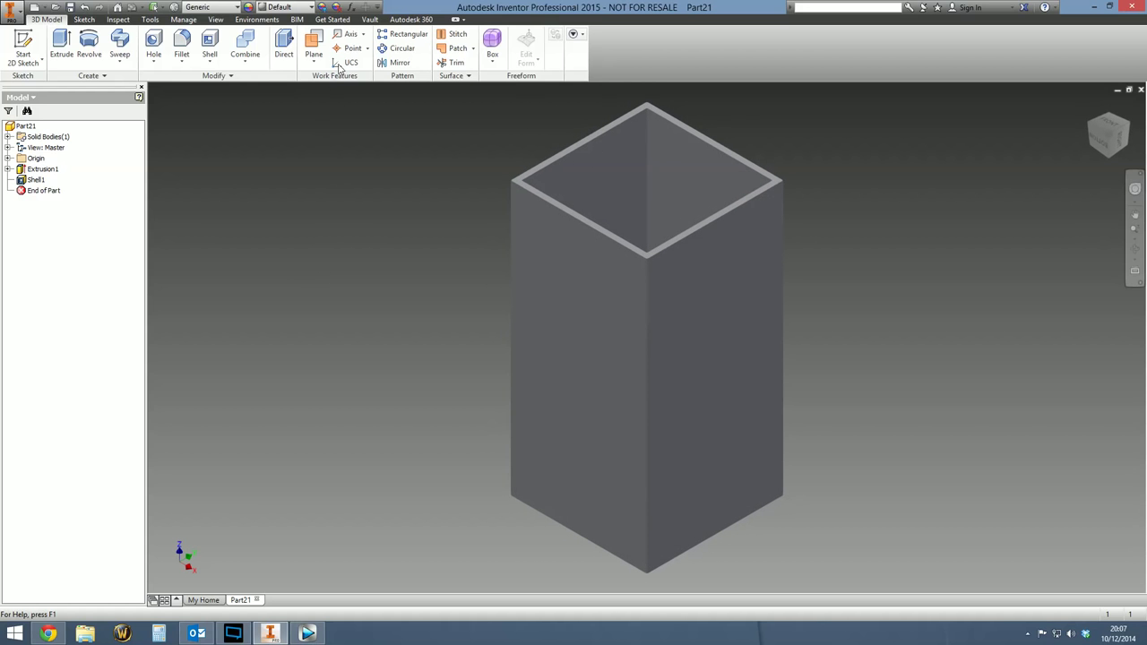
pyautogui.click(351, 7)
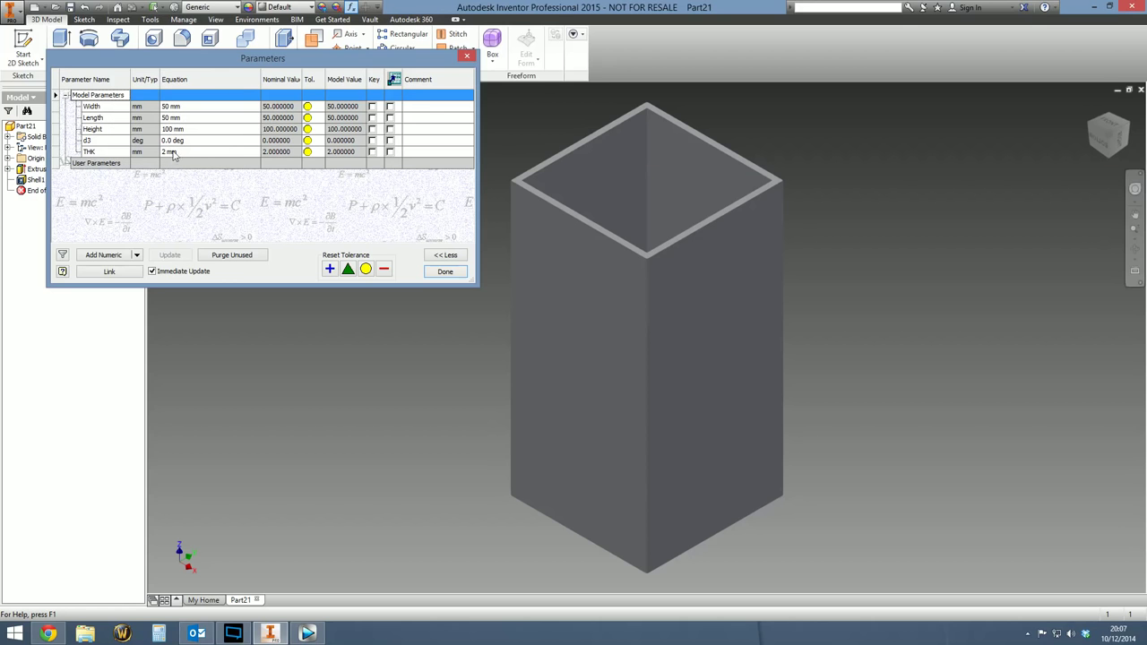
pyautogui.click(183, 117)
pyautogui.click(192, 130)
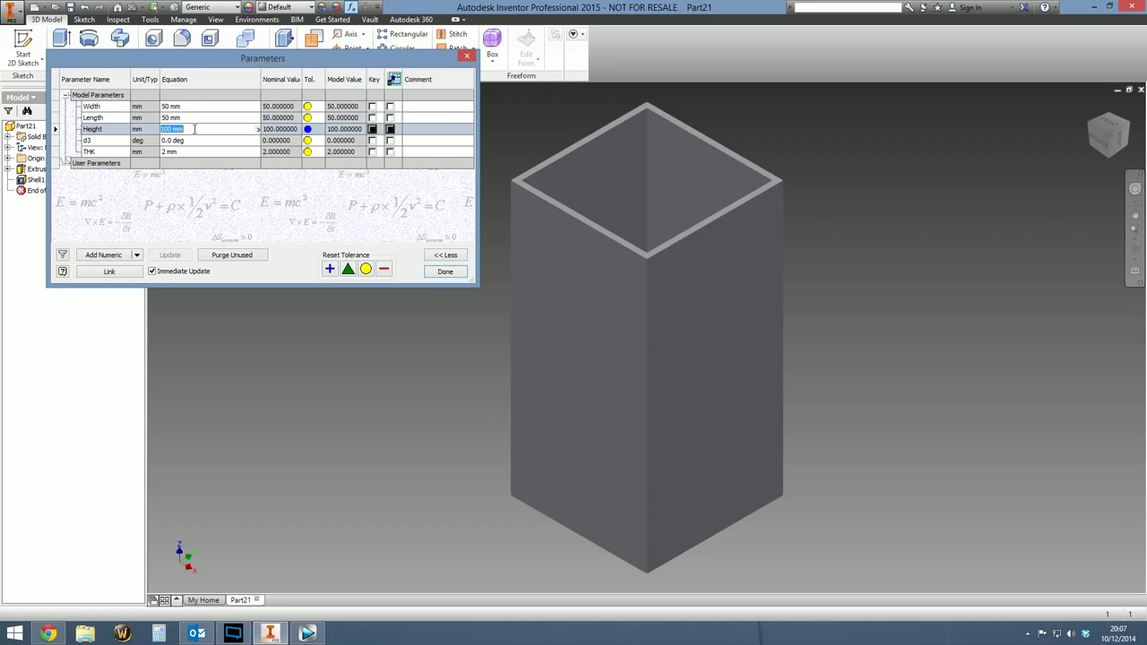
pyautogui.click(190, 151)
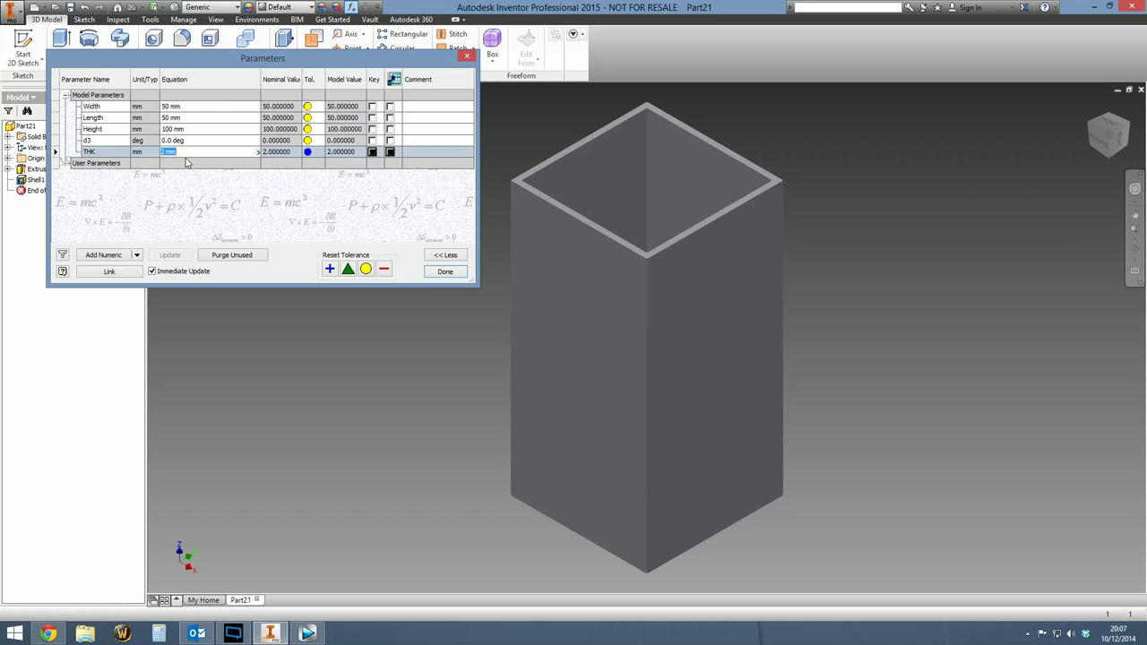
pyautogui.click(446, 274)
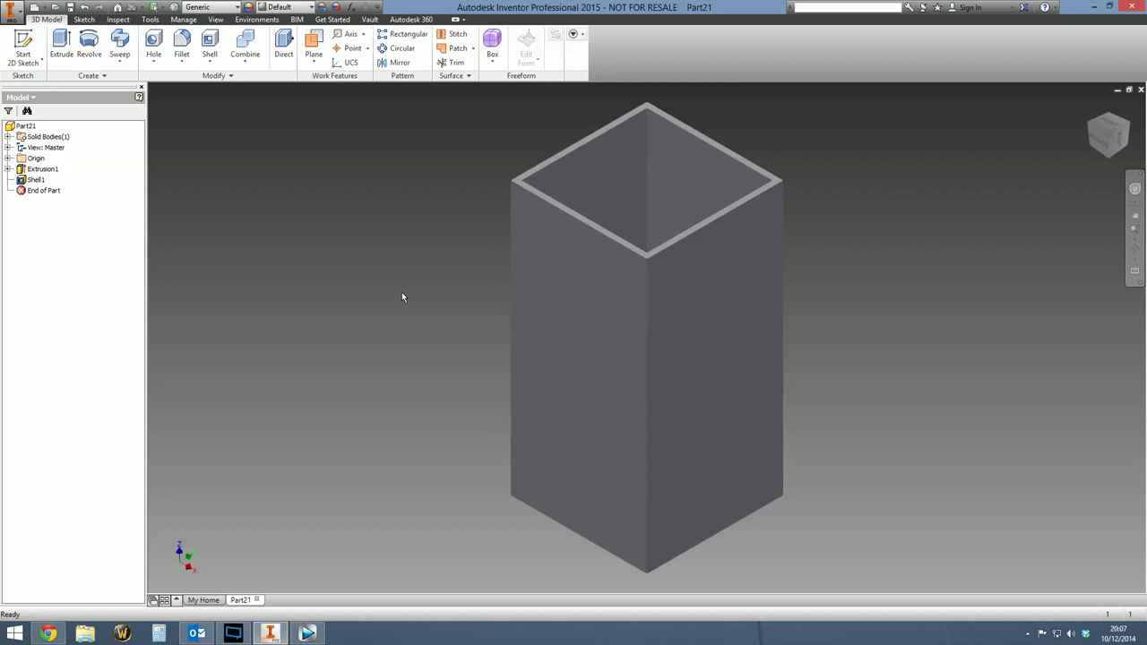
# Step: Save the part as Generic Tube.ipt
pyautogui.hotkey('ctrl', 's')
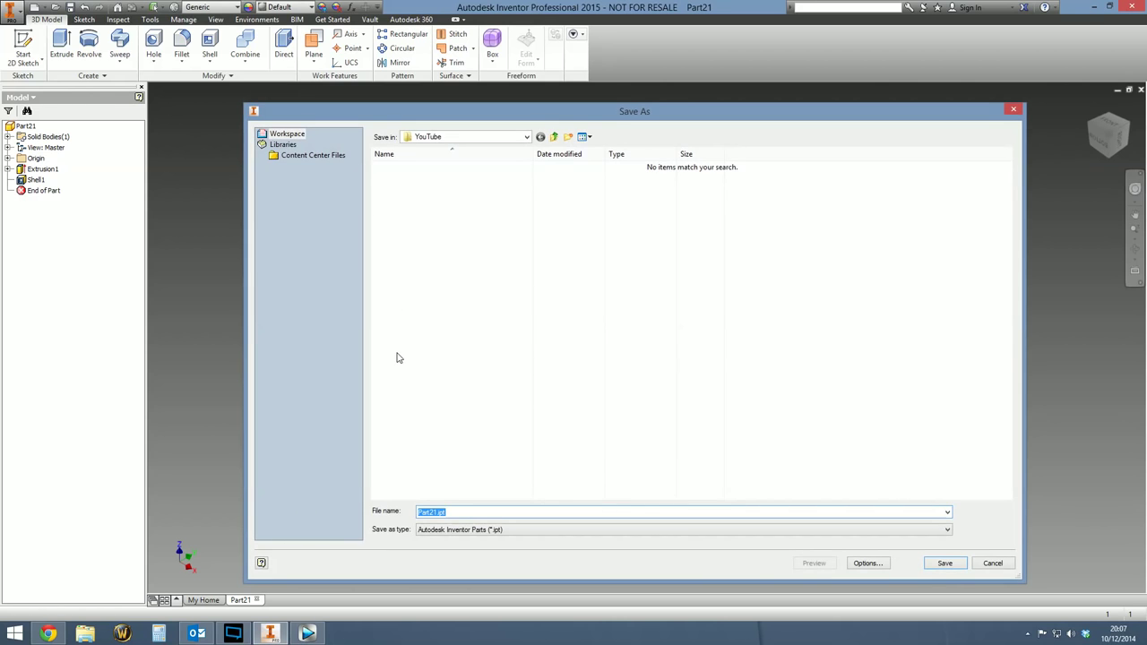
pyautogui.write('Generic Yube')
pyautogui.press('BackSpace')
pyautogui.press('BackSpace')
pyautogui.press('BackSpace')
pyautogui.press('BackSpace')
pyautogui.write('Tube')
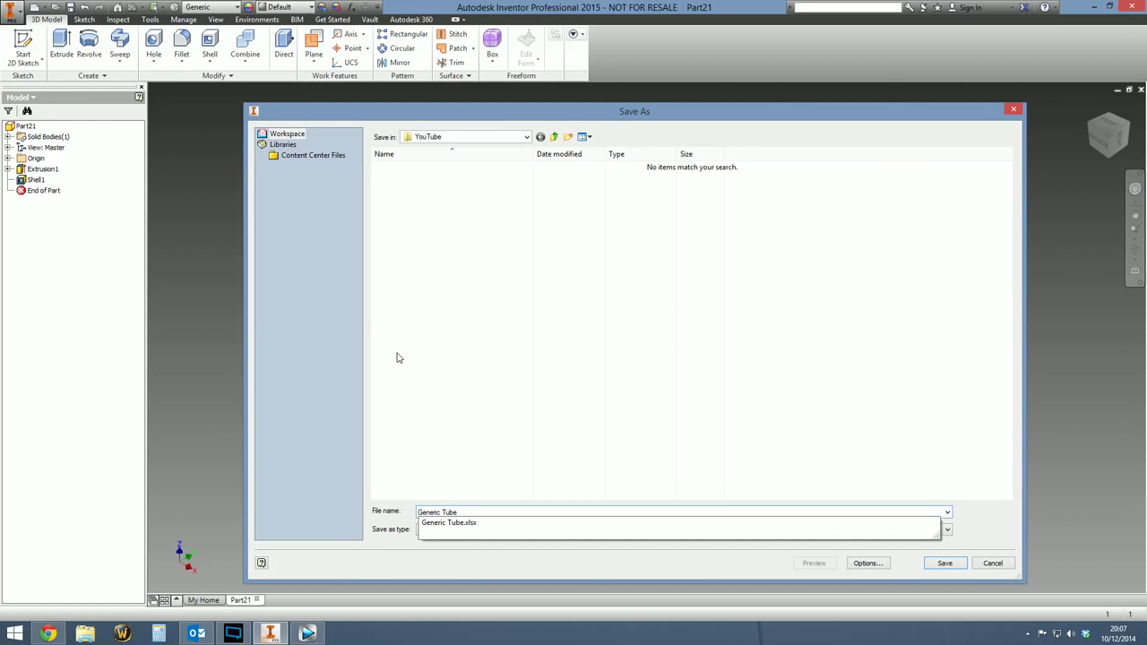
pyautogui.press('Return')
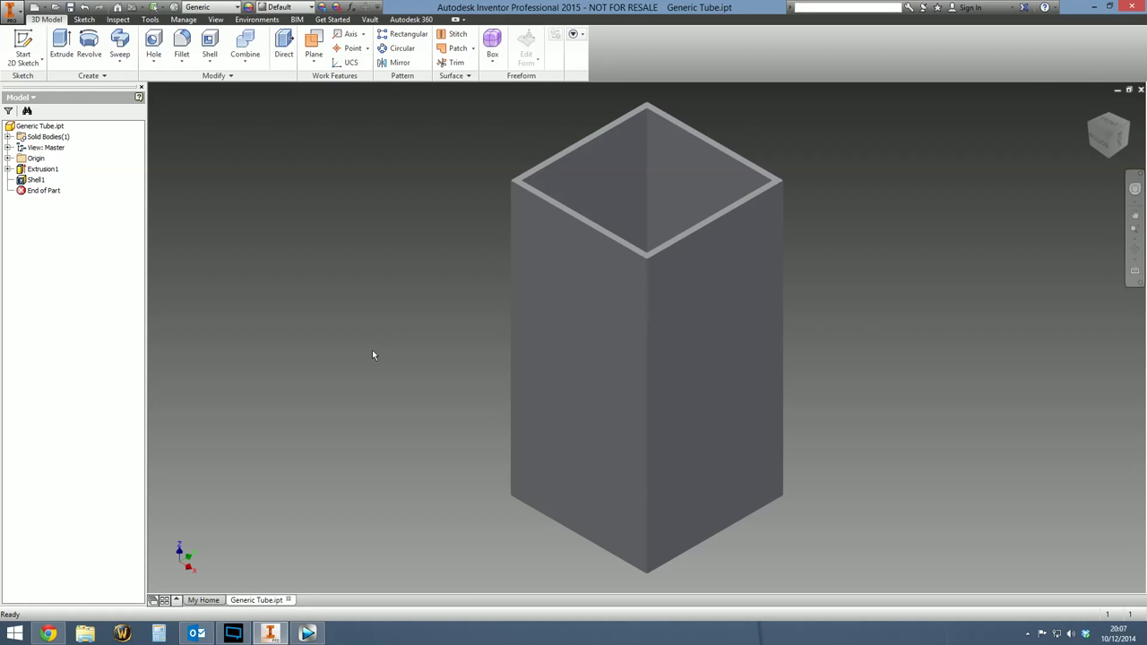
# Step: Create an iPart from the tube and enlarge the iPart Author member table
pyautogui.click(184, 20)
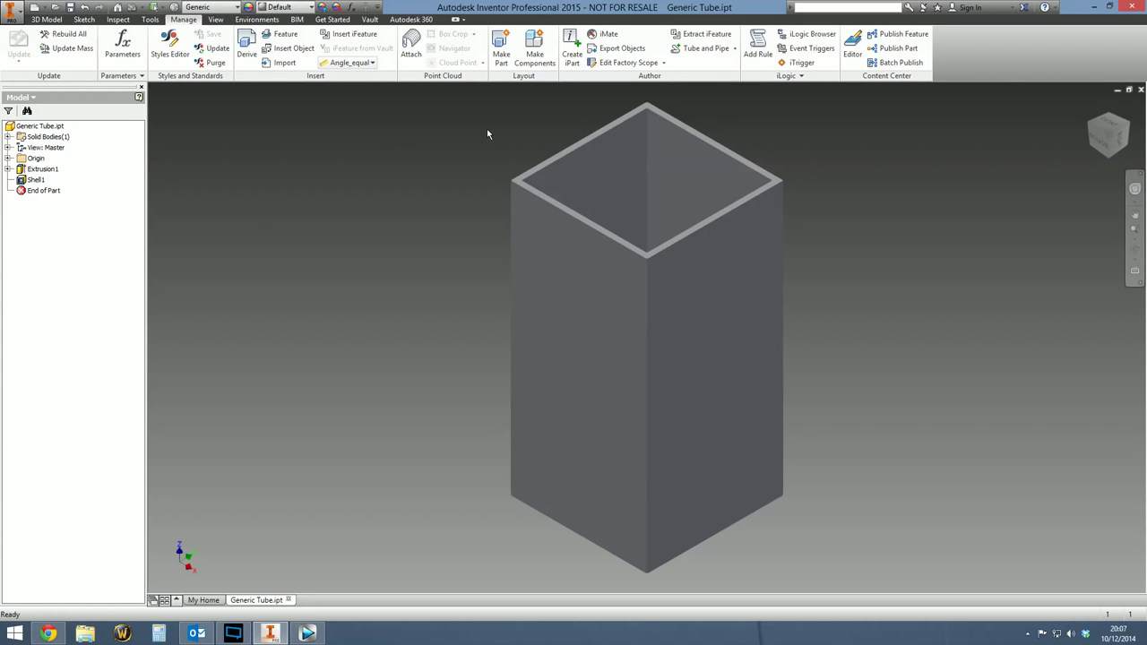
pyautogui.click(572, 50)
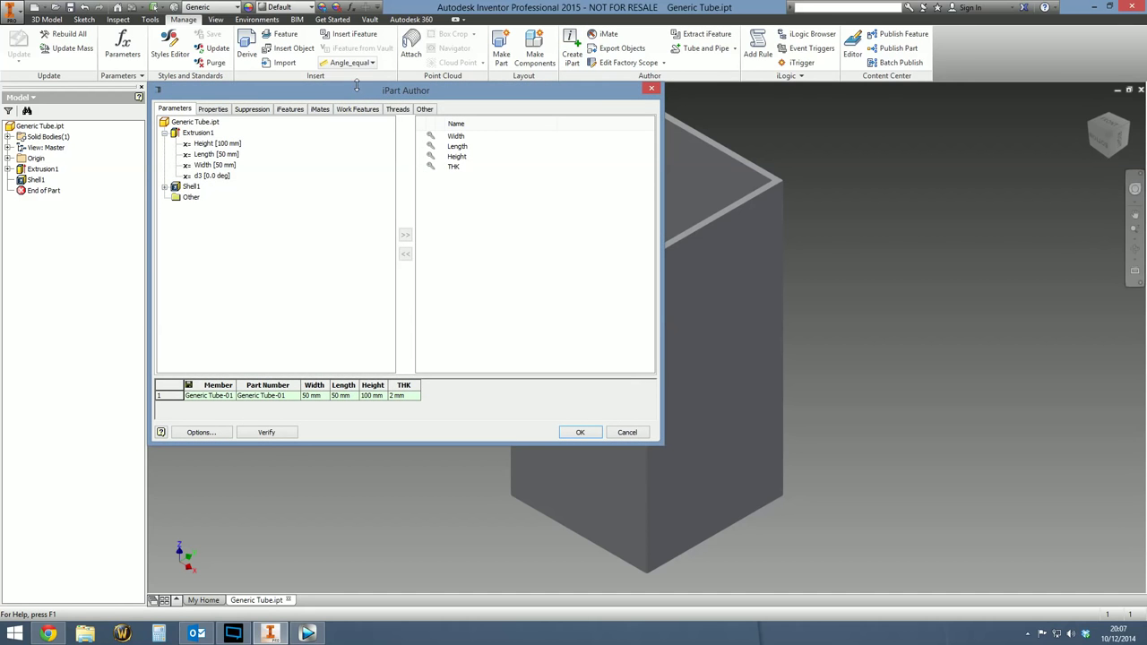
pyautogui.moveTo(365, 83); pyautogui.dragTo(430, 111)
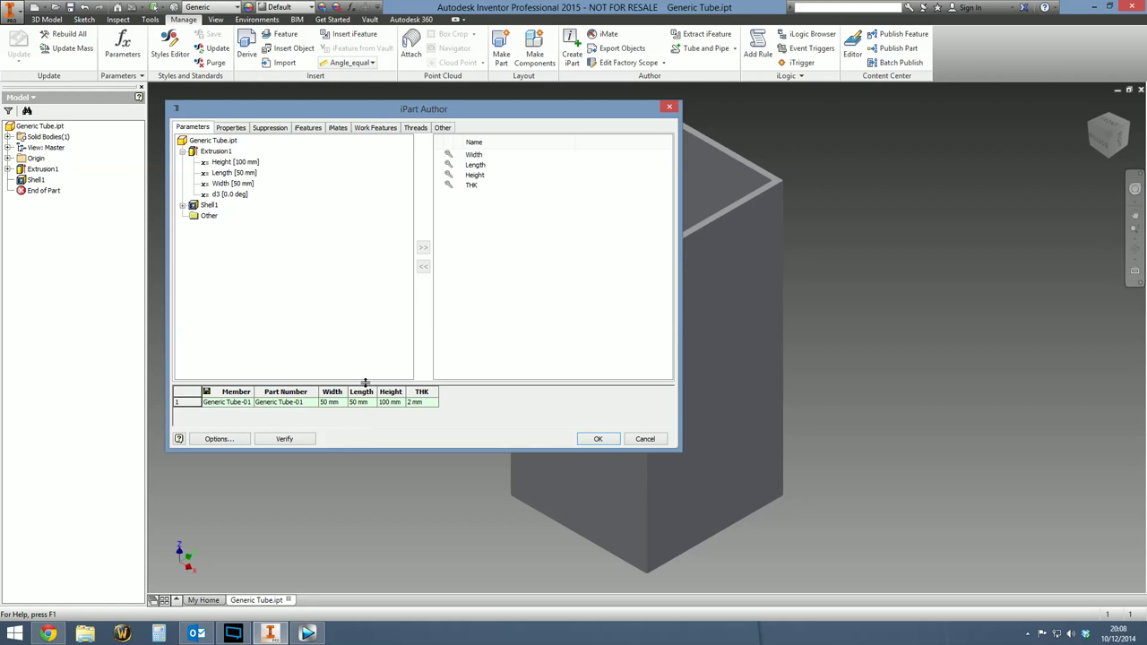
pyautogui.moveTo(365, 383); pyautogui.dragTo(345, 314)
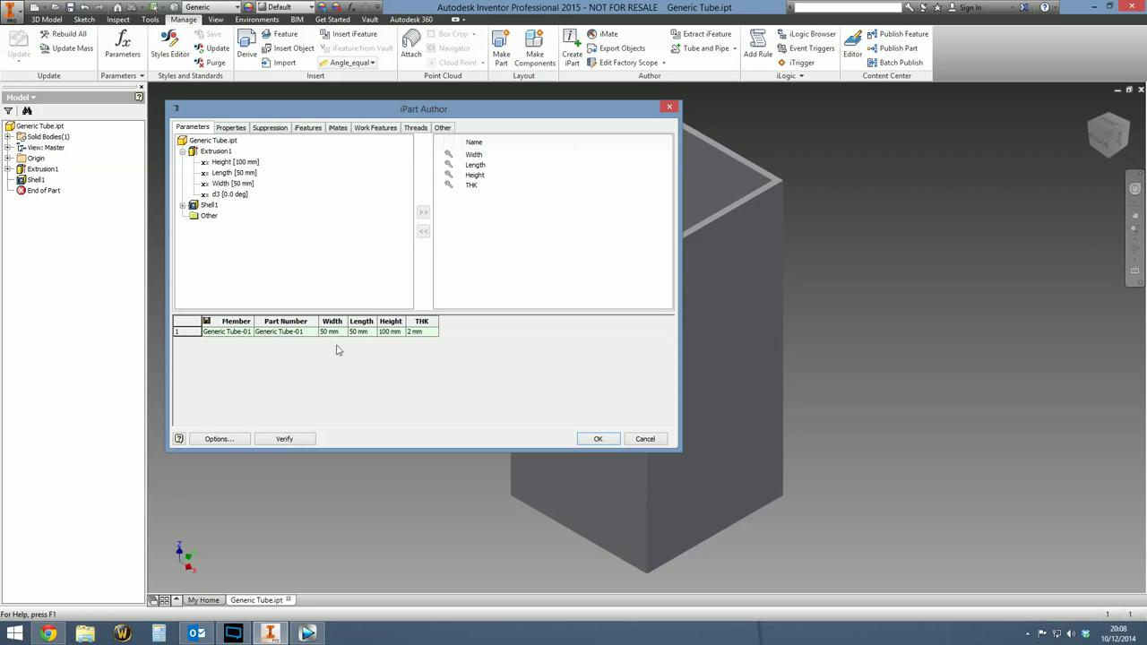
pyautogui.click(205, 333)
# Step: Rename the first member to T1 and set its Part Number to T1
pyautogui.click(230, 331)
pyautogui.hotkey('shift', 'Home')
pyautogui.write('T')
pyautogui.click(225, 372)
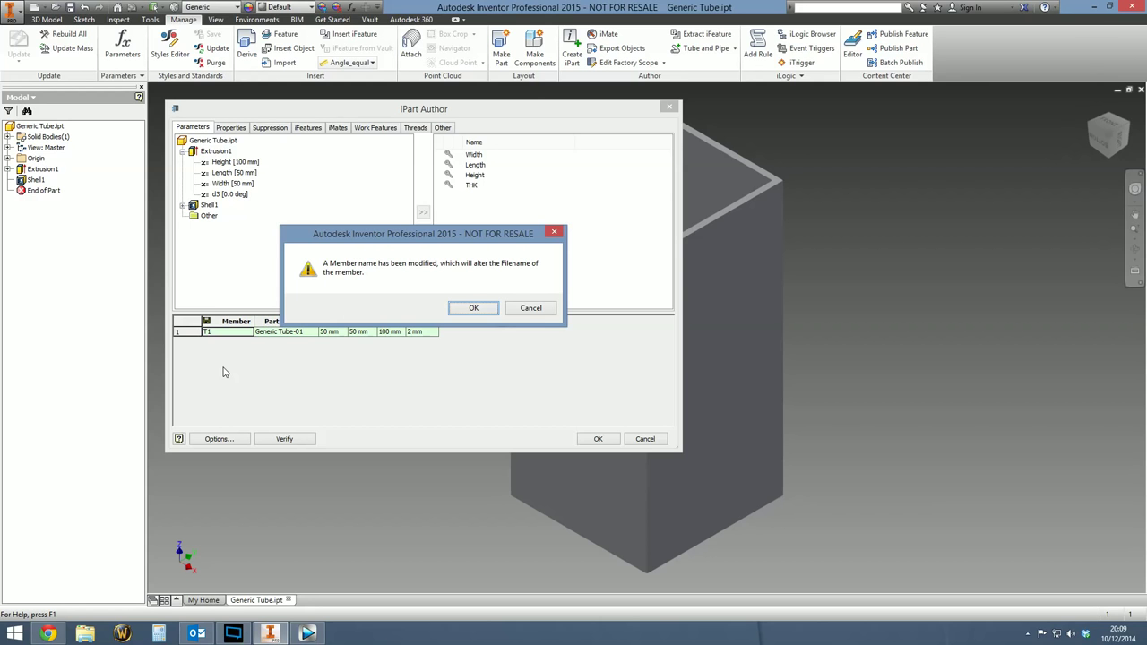
pyautogui.click(475, 307)
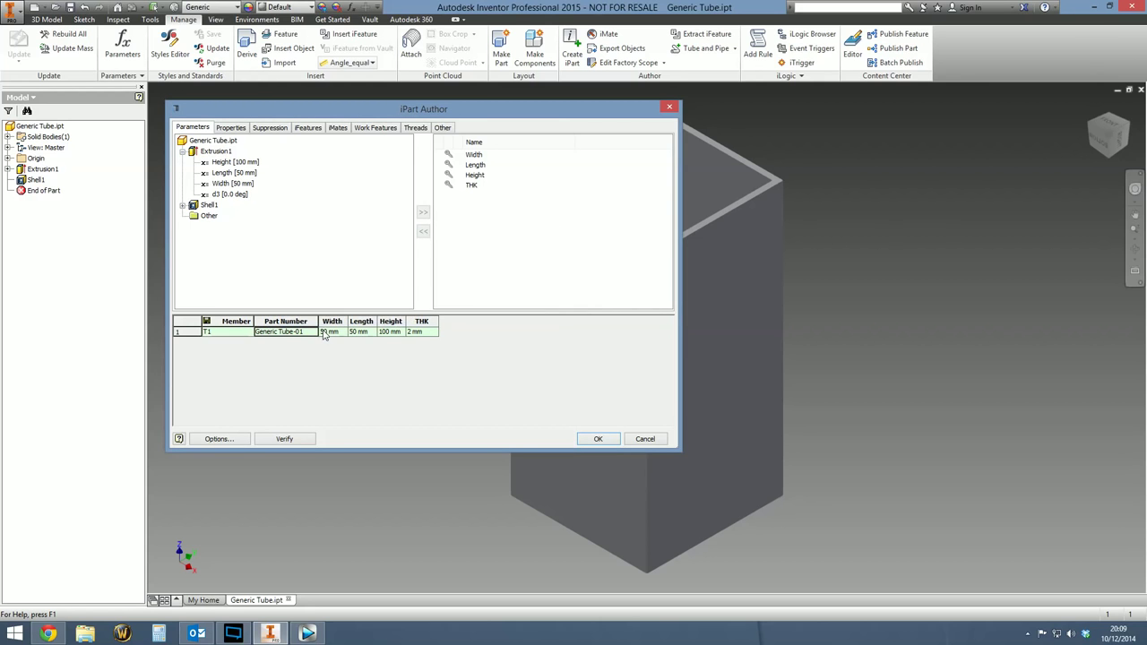
pyautogui.click(285, 331)
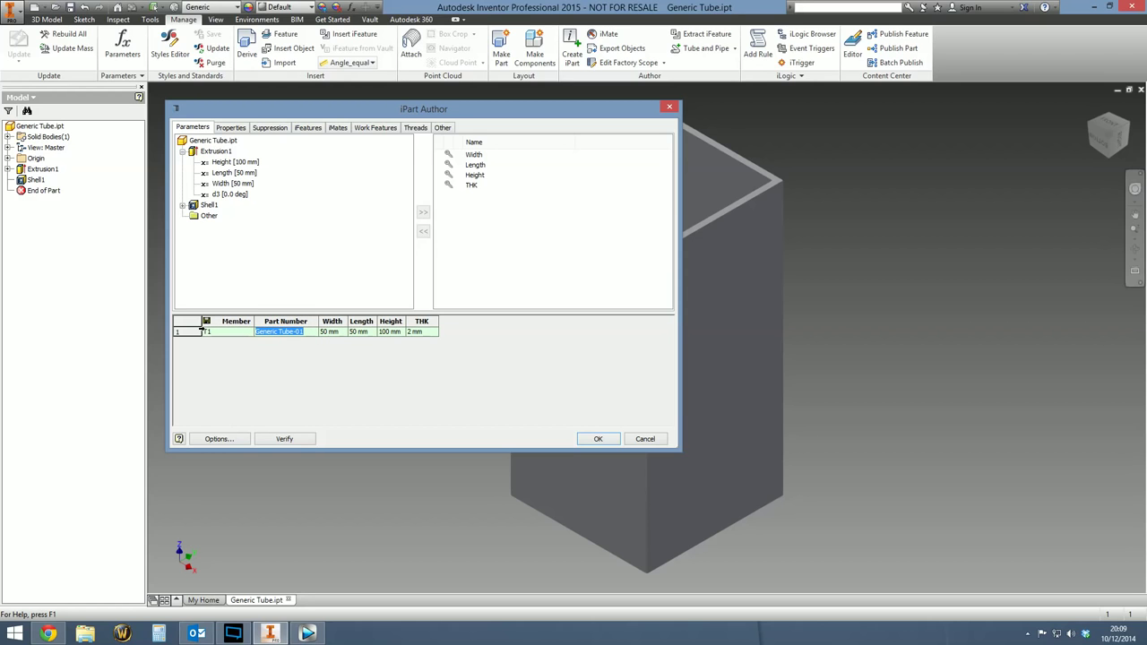
pyautogui.write('T1')
pyautogui.rightClick(185, 335)
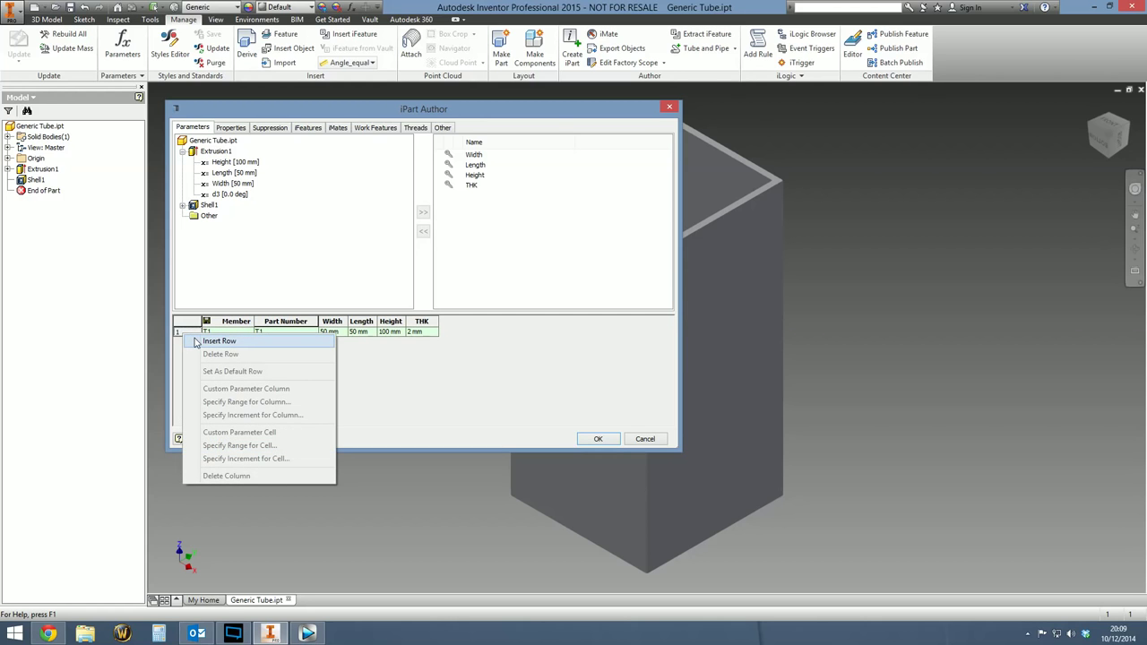
# Step: Add member T2 (part number T2) at 75 × 60 × 120 mm with 3 mm THK
pyautogui.click(219, 342)
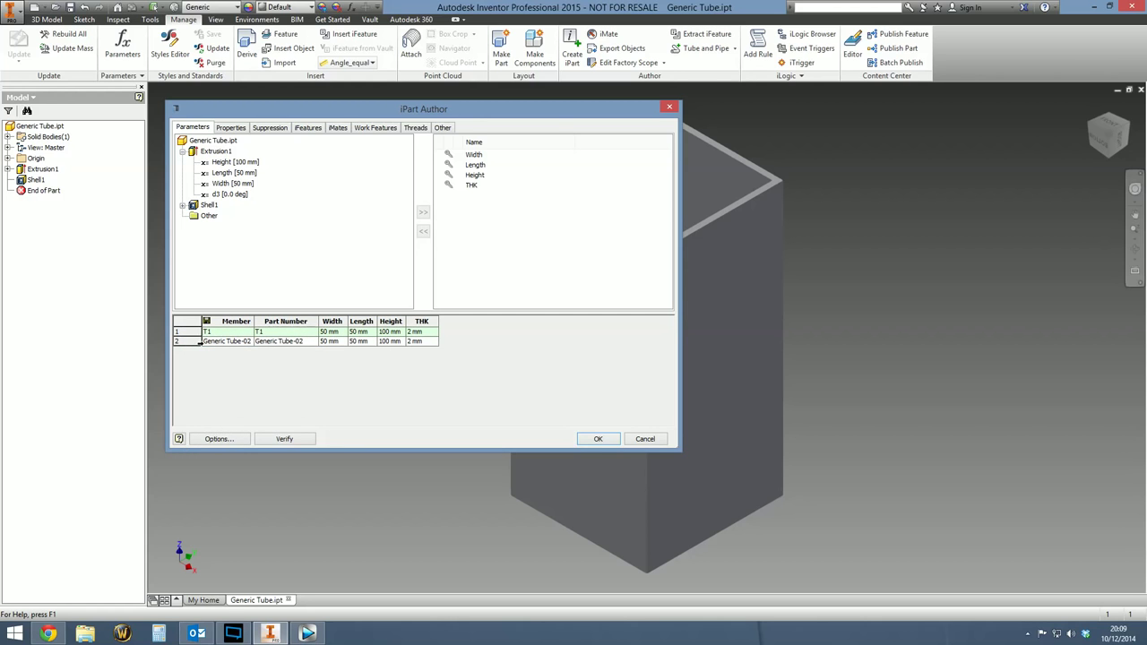
pyautogui.click(206, 342)
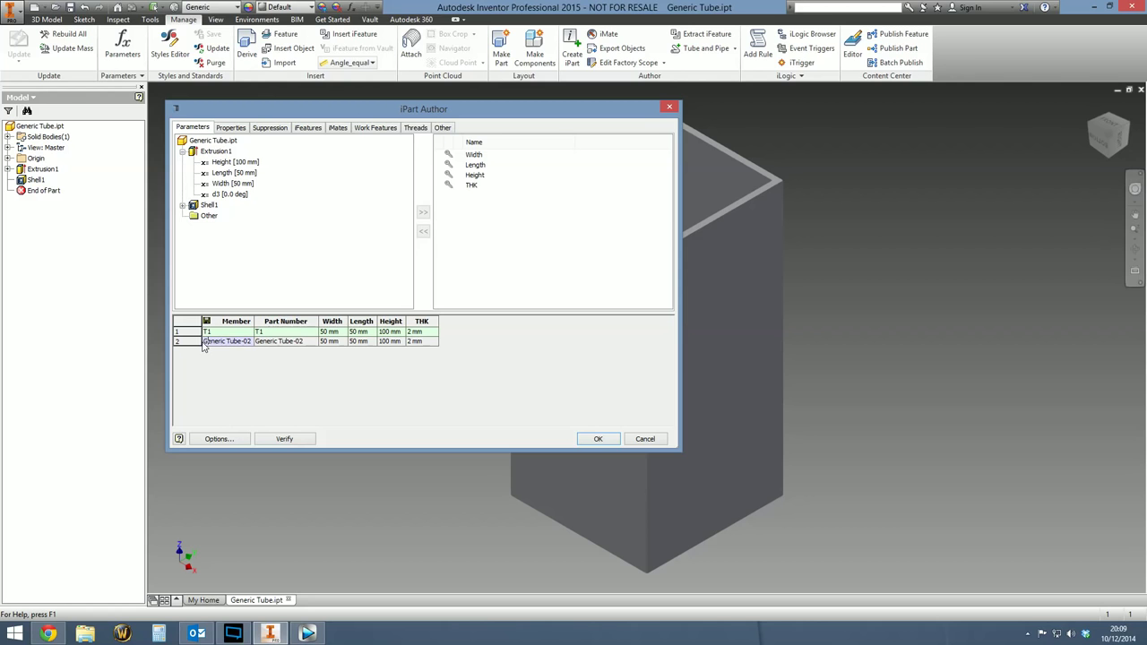
pyautogui.doubleClick(205, 345)
pyautogui.write('T2')
pyautogui.click(279, 346)
pyautogui.doubleClick(280, 346)
pyautogui.write('T2')
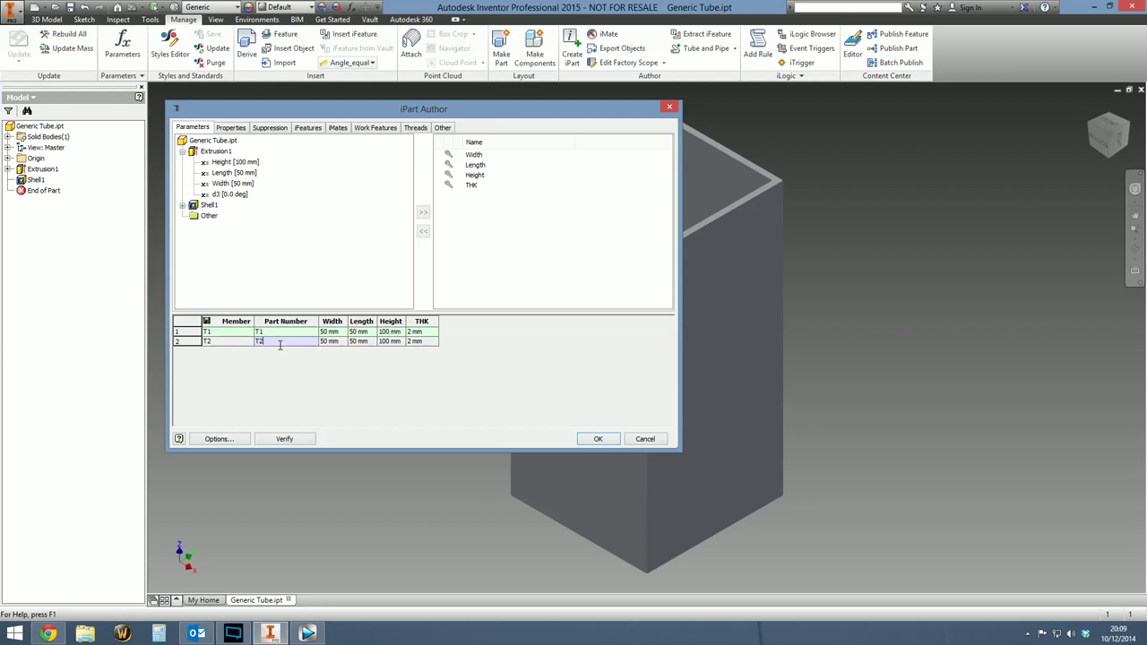
pyautogui.press('Tab')
pyautogui.write('75')
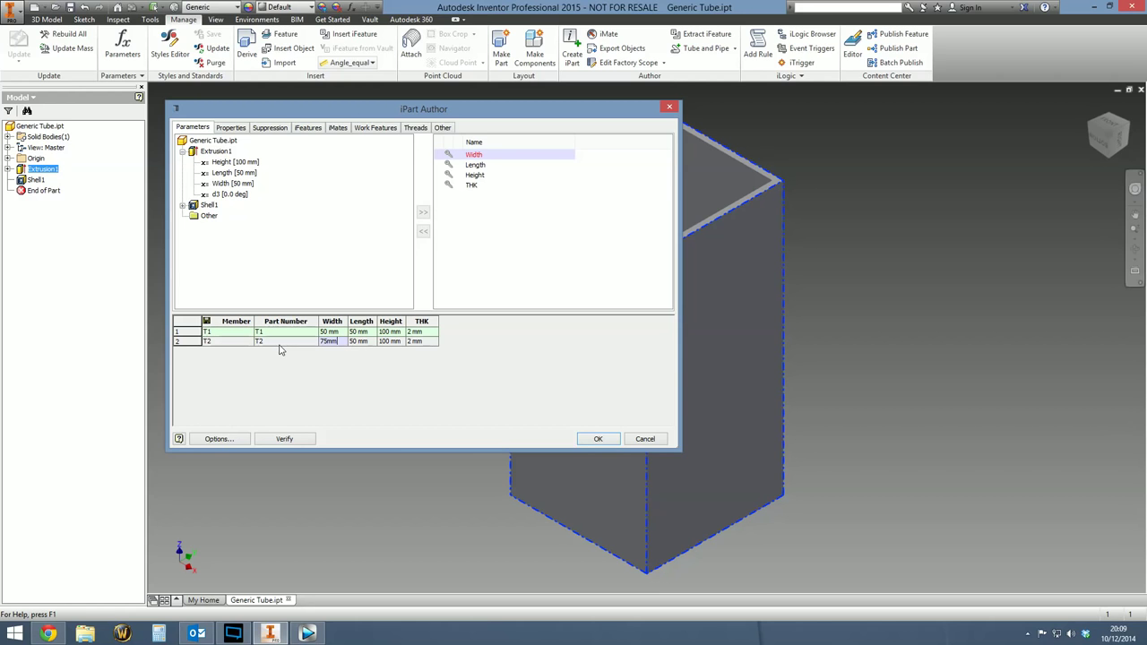
pyautogui.write(' mm')
pyautogui.press('Tab')
pyautogui.write('60 mm')
pyautogui.press('Tab')
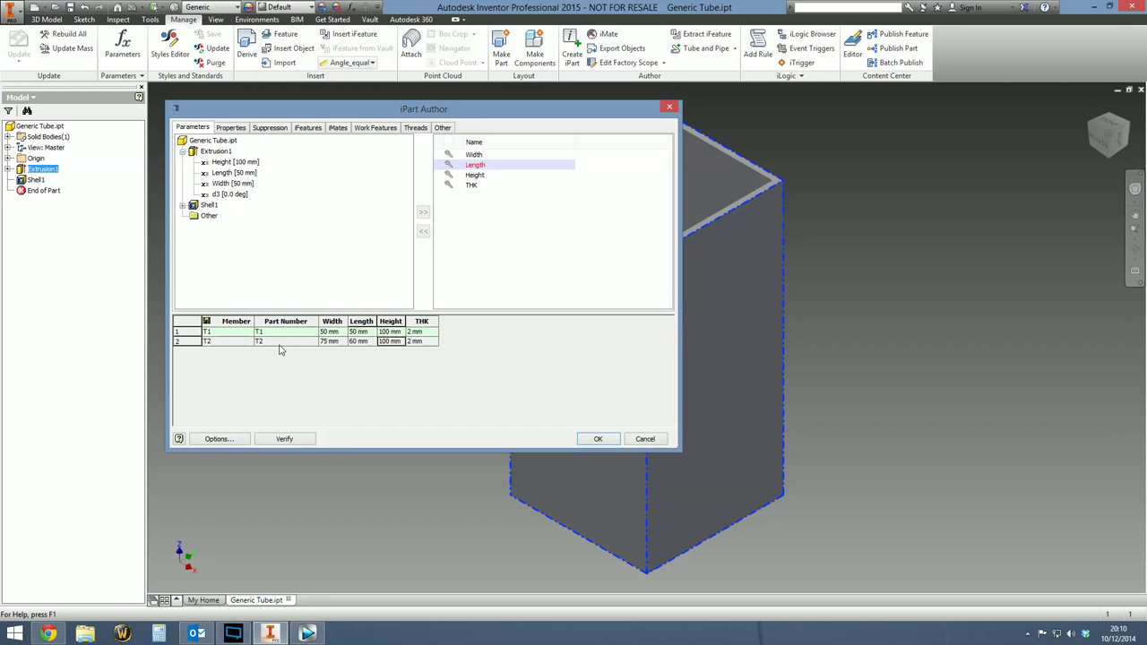
pyautogui.write('120 mm')
pyautogui.press('Tab')
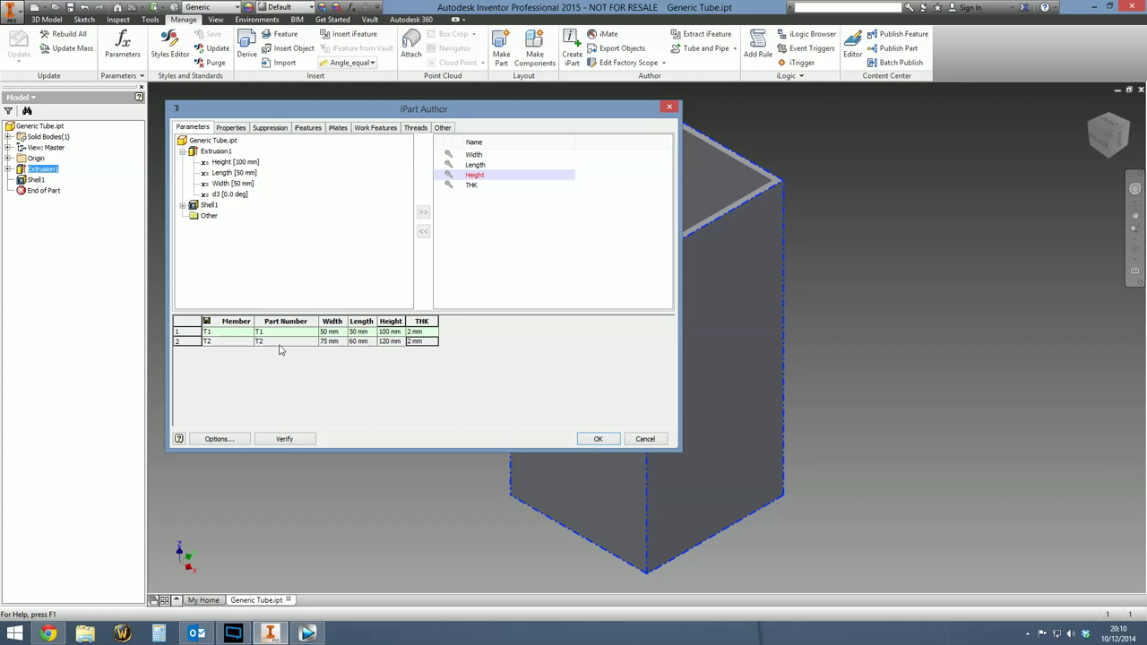
pyautogui.write('3 mm')
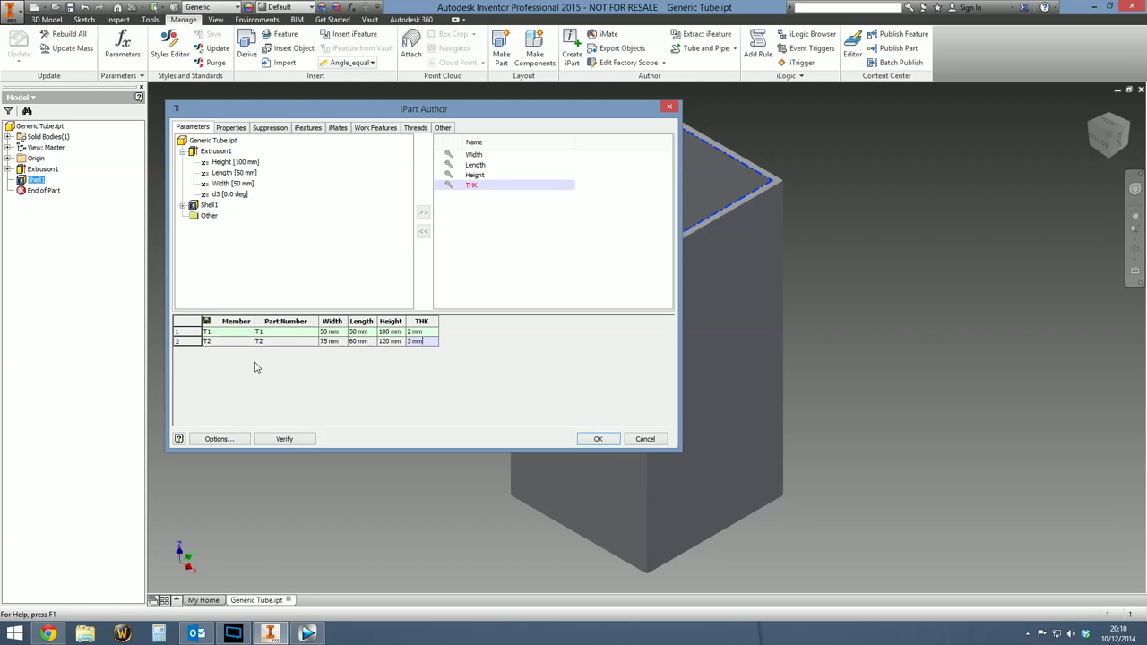
# Step: Add member T3 (part number T3) at 100 × 40 × 150 mm with 5 mm THK
pyautogui.rightClick(185, 345)
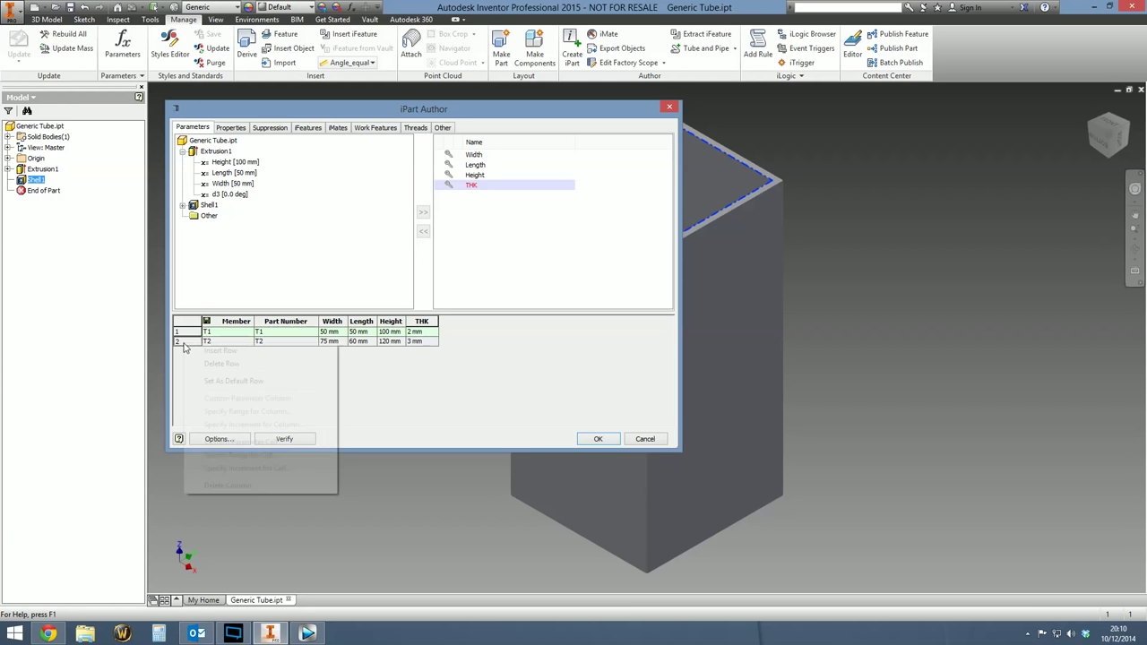
pyautogui.click(216, 353)
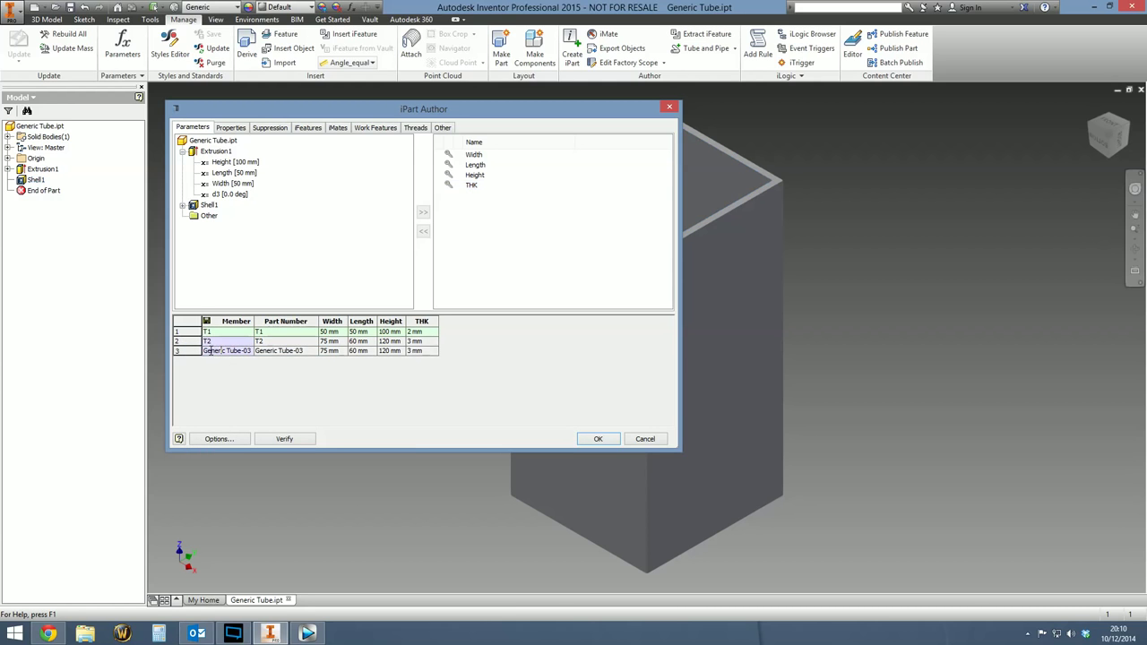
pyautogui.moveTo(205, 350); pyautogui.dragTo(302, 364)
pyautogui.write('T3')
pyautogui.press('Tab')
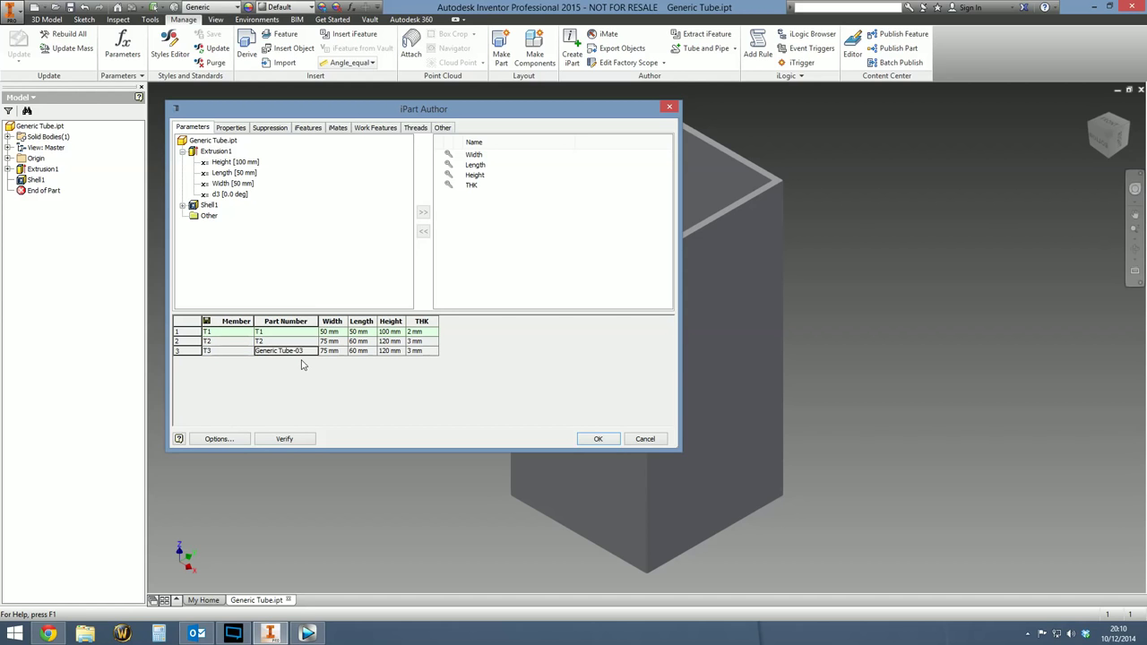
pyautogui.write('T3')
pyautogui.press('Tab')
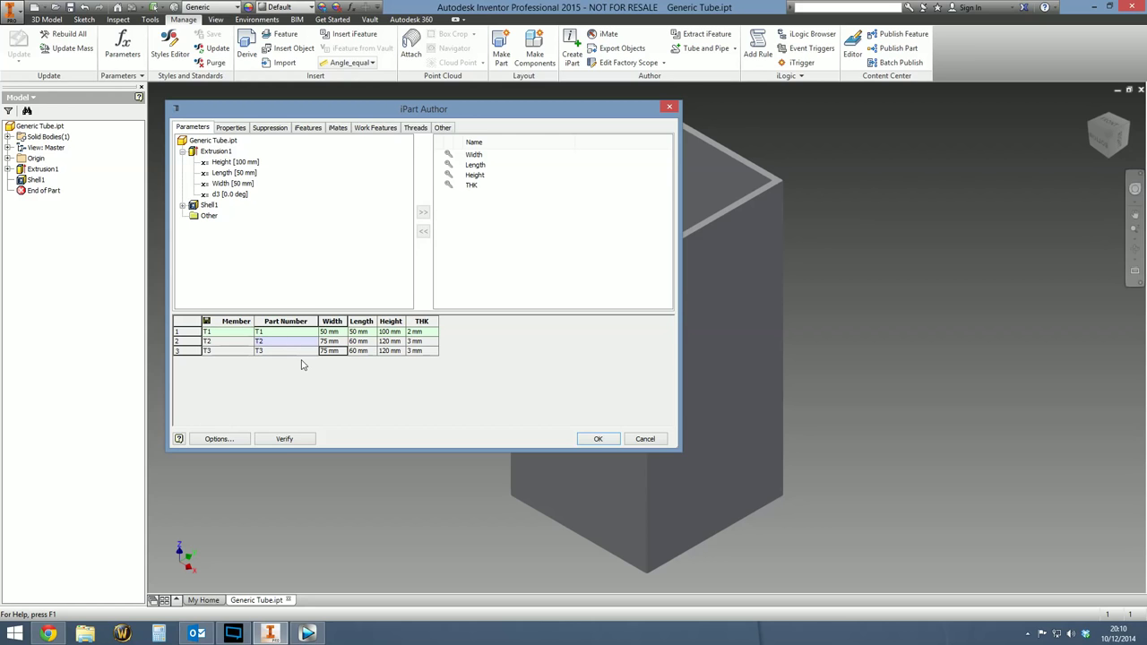
pyautogui.write('100 mm')
pyautogui.press('Tab')
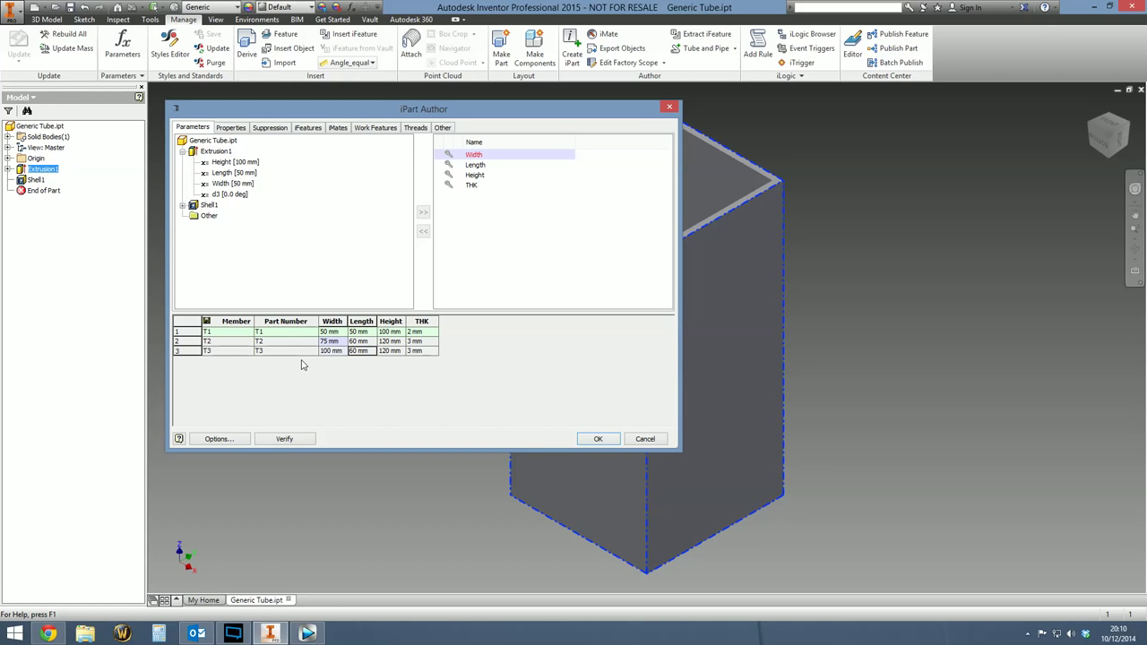
pyautogui.write('40 mm')
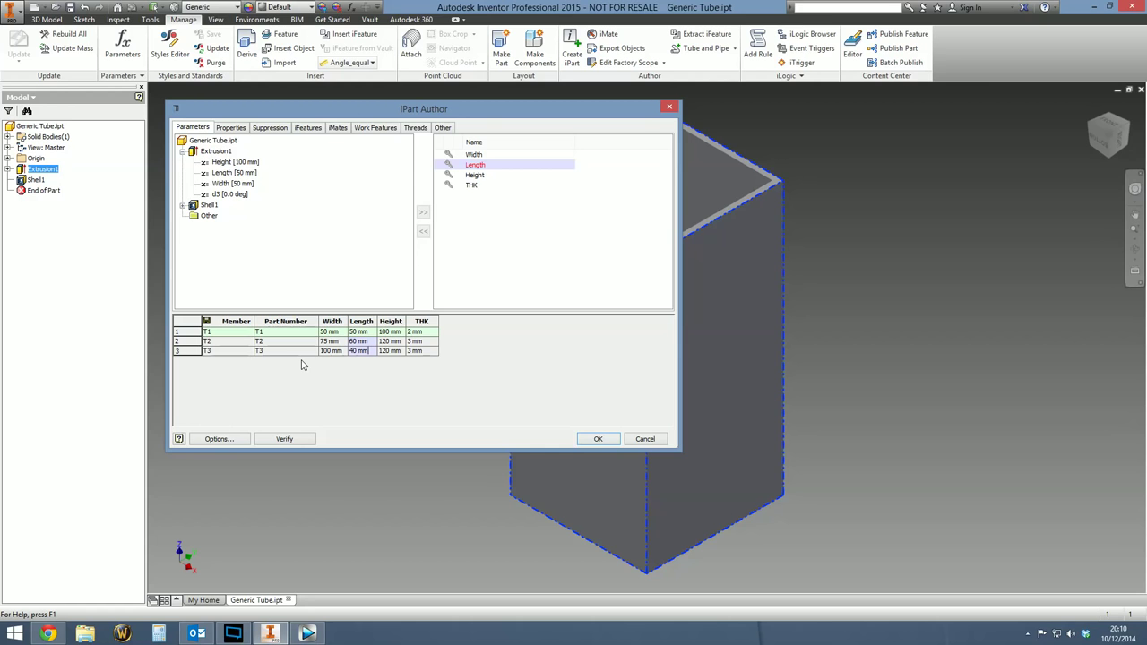
pyautogui.press('Tab')
pyautogui.write('150 mm')
pyautogui.press('Tab')
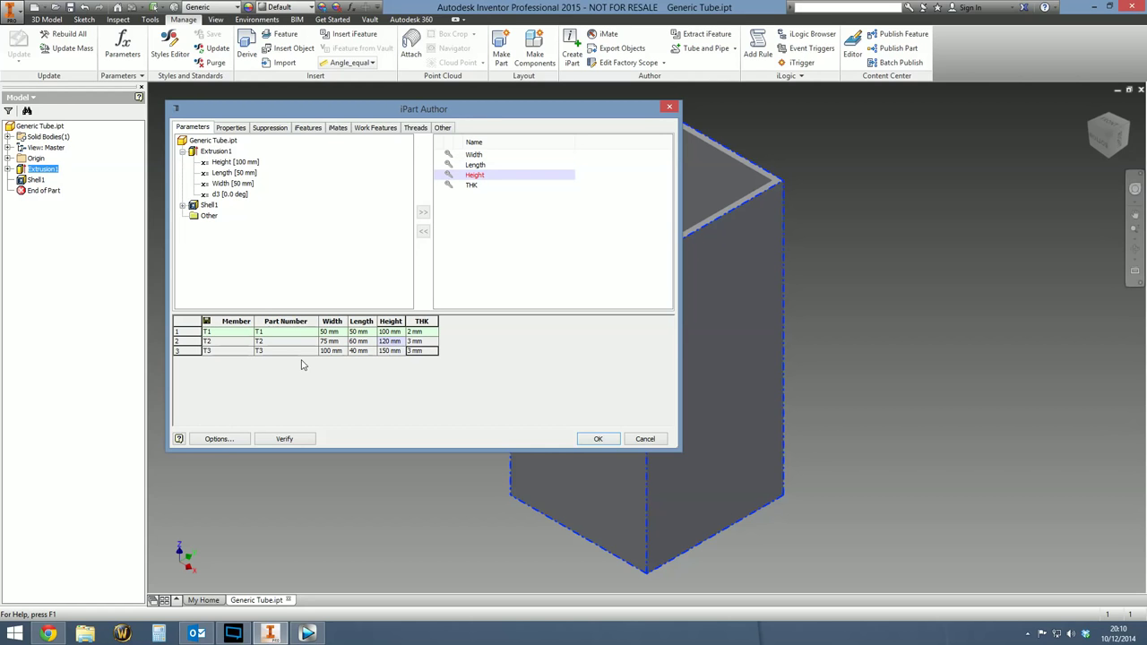
pyautogui.write('5 mm')
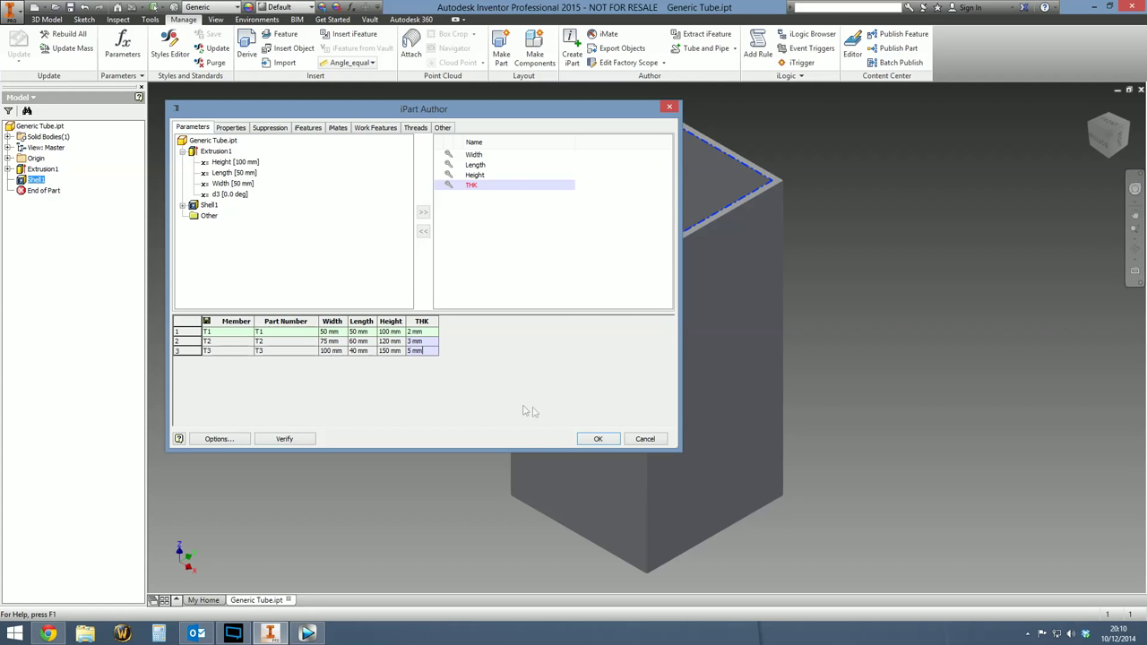
pyautogui.click(597, 441)
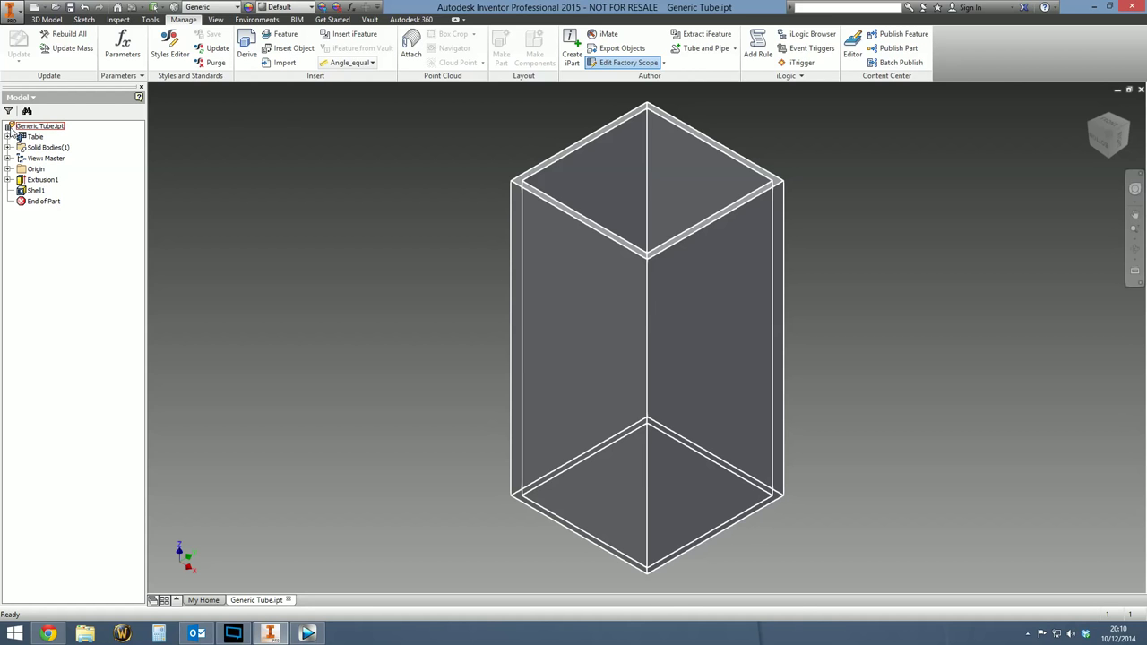
# Step: Activate members T2 and T3 from the browser Table to check sizes, then reactivate T1
pyautogui.click(24, 141)
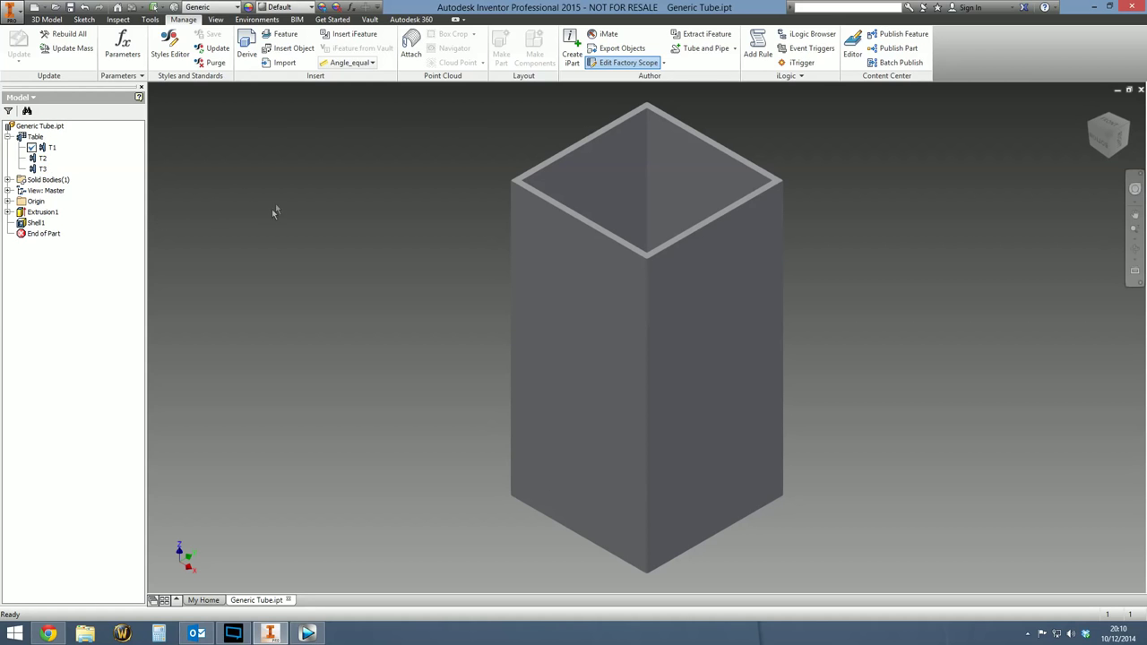
pyautogui.click(36, 158)
pyautogui.doubleClick(36, 158)
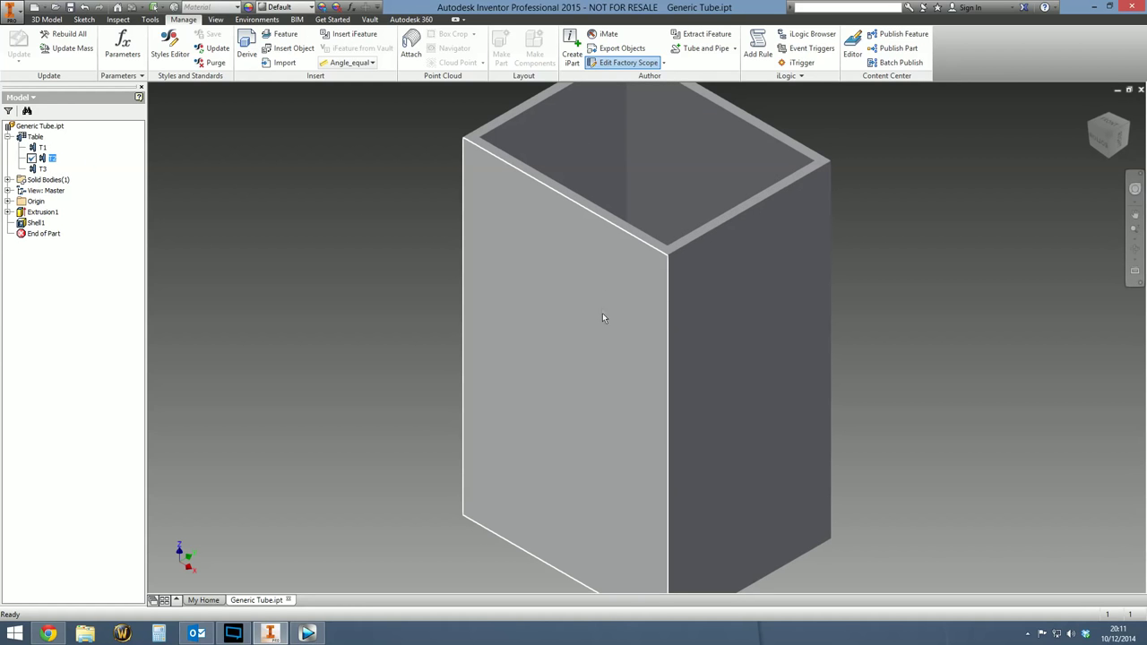
pyautogui.doubleClick(42, 168)
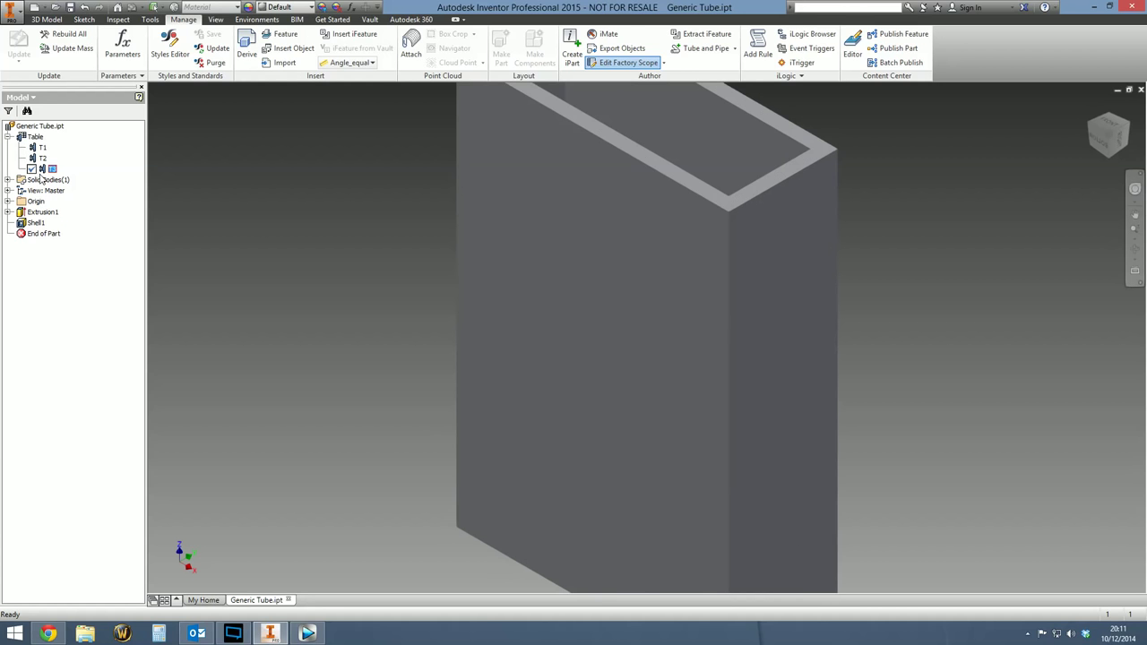
pyautogui.press('F6')
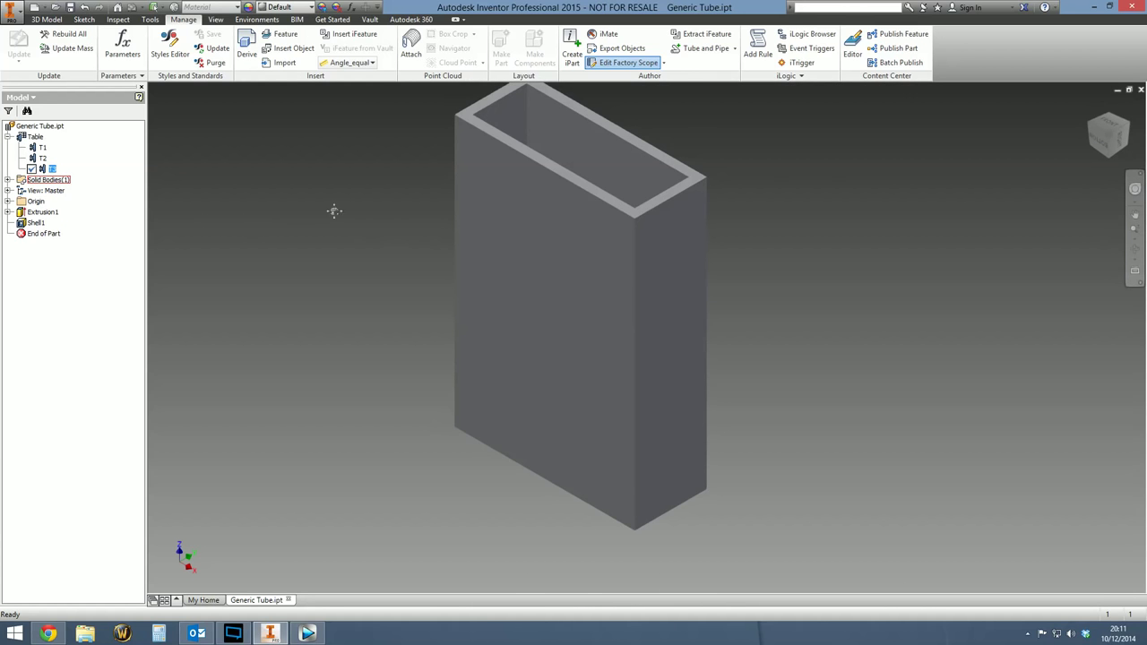
pyautogui.doubleClick(42, 158)
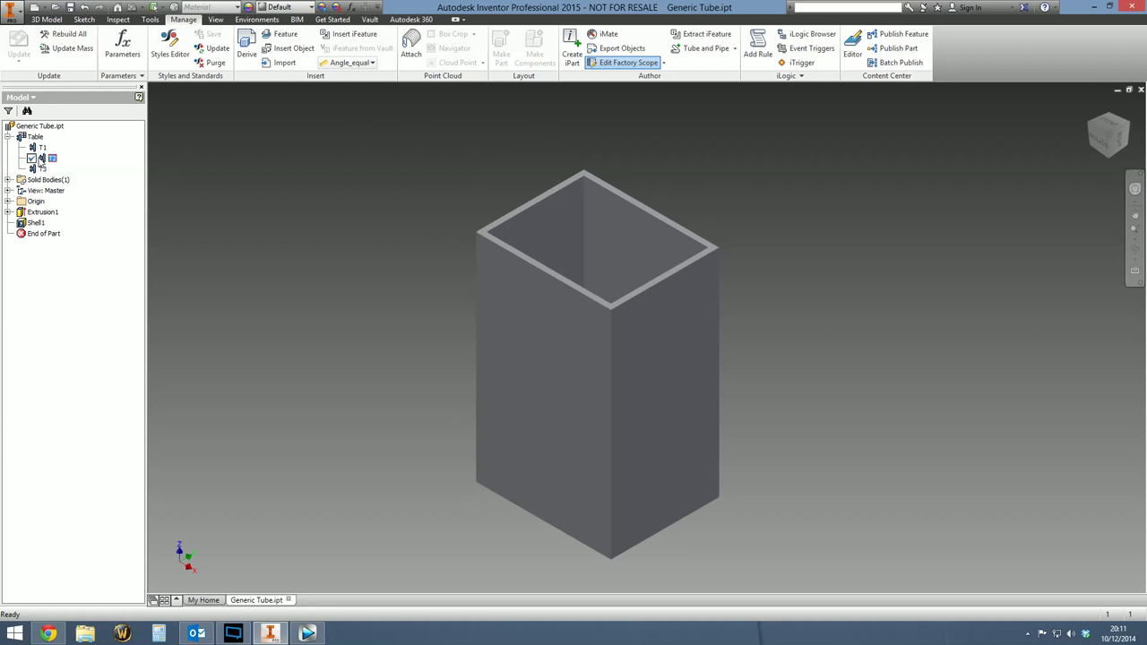
pyautogui.doubleClick(42, 147)
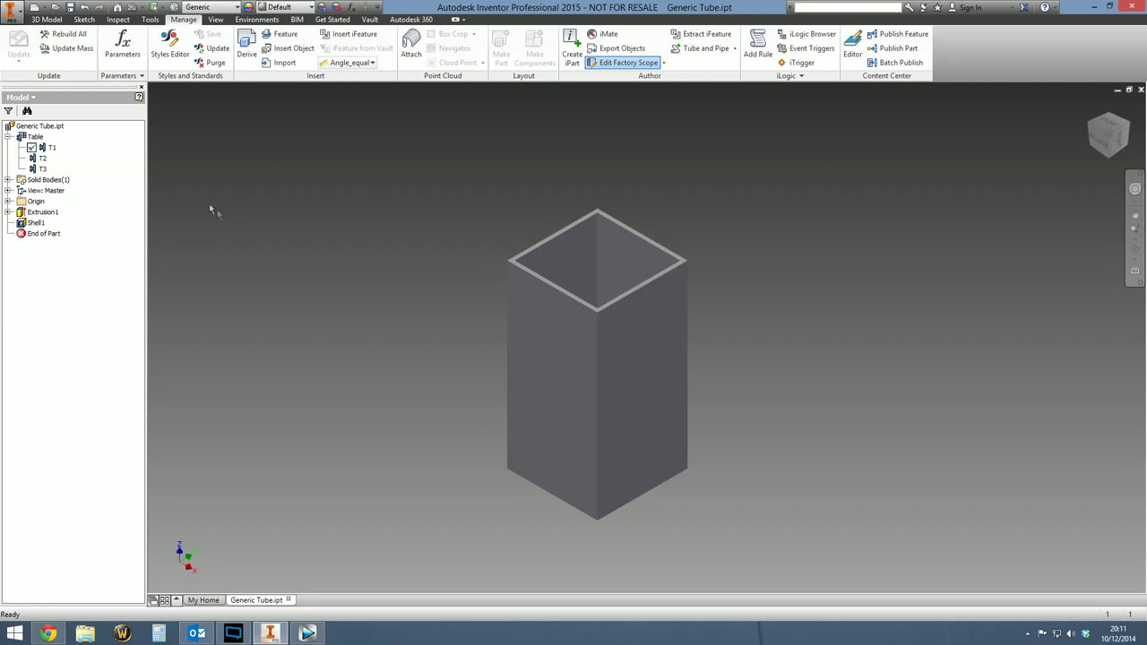
# Step: Generate separate part files for members T1, T2 and T3
pyautogui.click(52, 147)
pyautogui.keyDown('shift'); pyautogui.click(42, 169); pyautogui.keyUp('shift')
pyautogui.rightClick(49, 150)
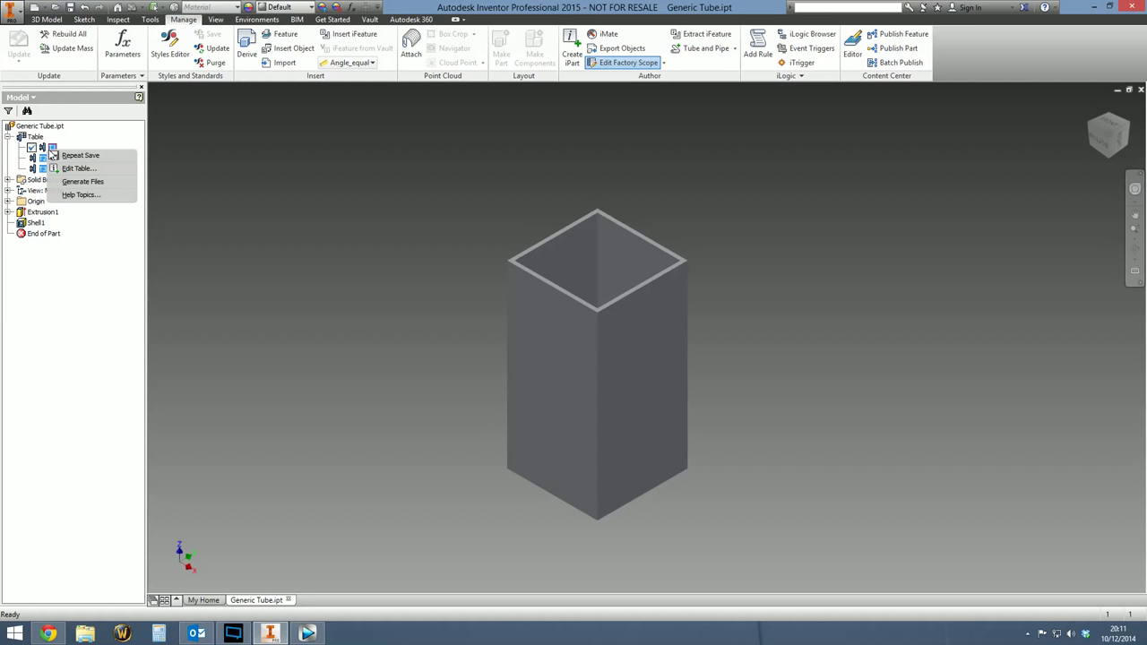
pyautogui.click(79, 183)
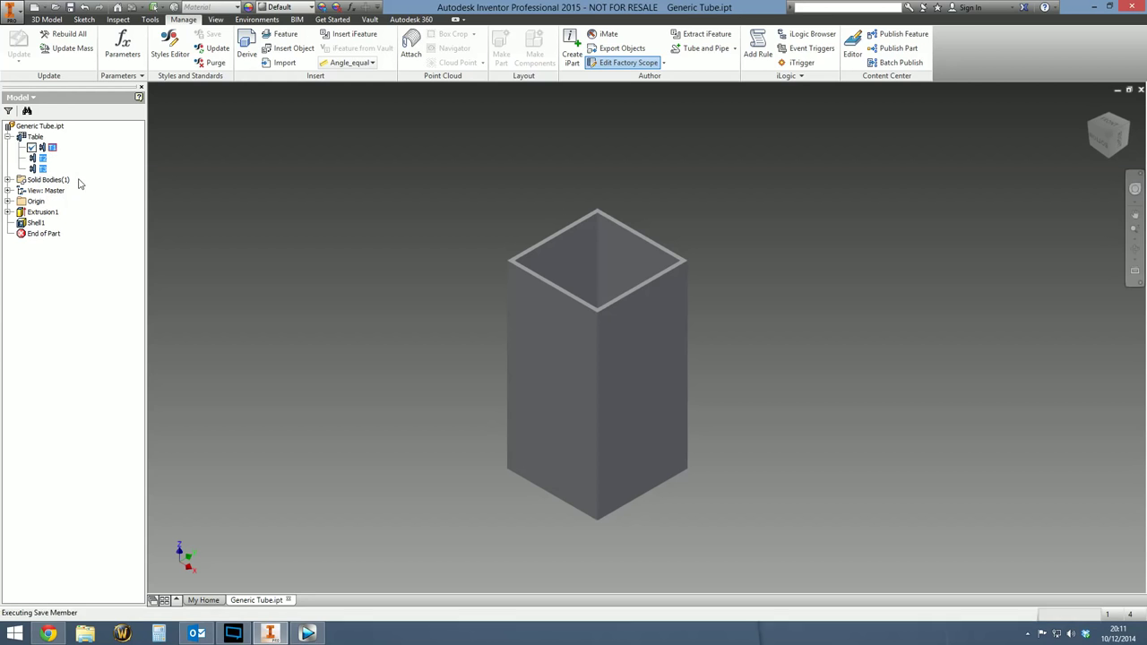
# Step: Check that T1, T2 and T3.ipt exist in the Generic Tube folder, then cancel
pyautogui.click(54, 7)
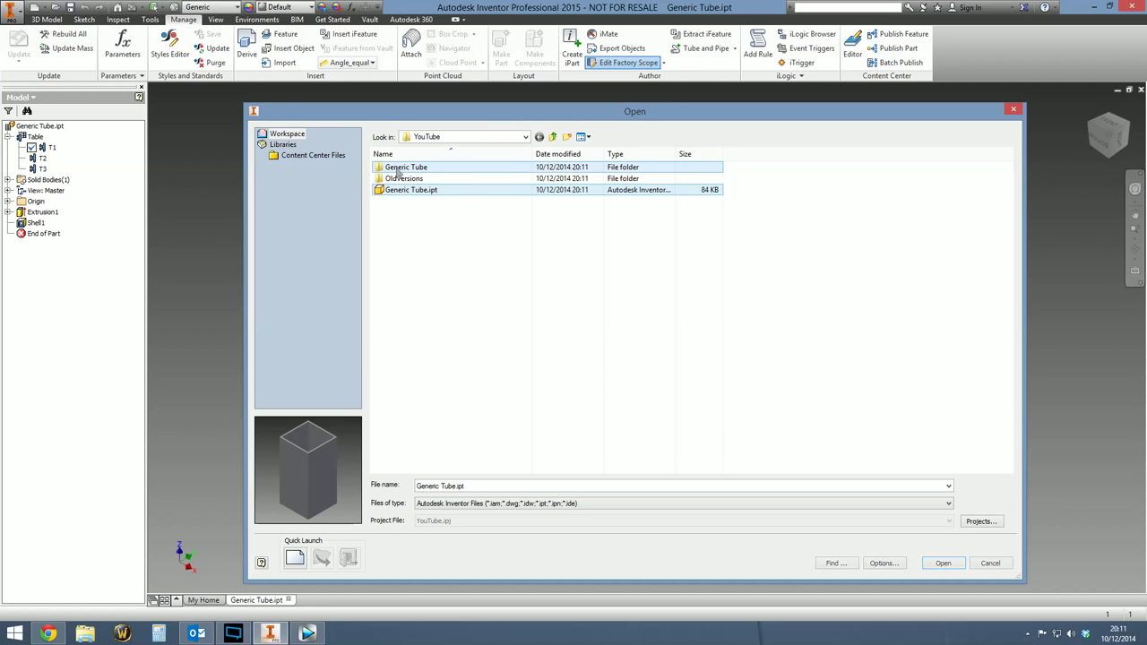
pyautogui.doubleClick(398, 168)
pyautogui.click(394, 167)
pyautogui.click(394, 189)
pyautogui.click(394, 189)
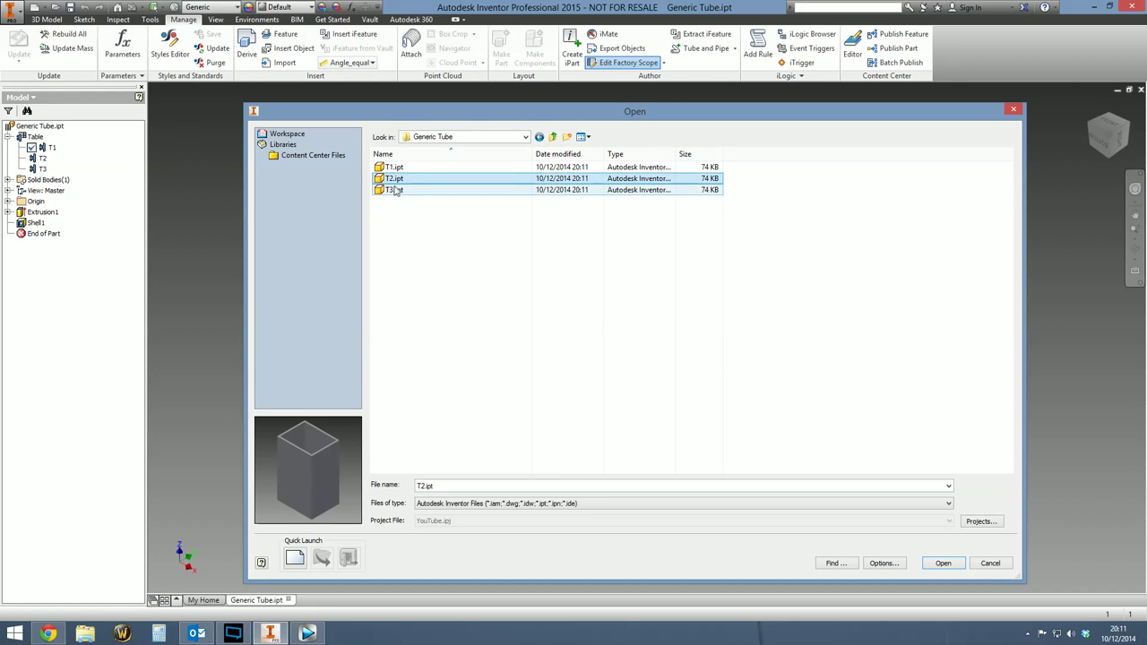
pyautogui.keyDown('shift'); pyautogui.click(398, 169); pyautogui.keyUp('shift')
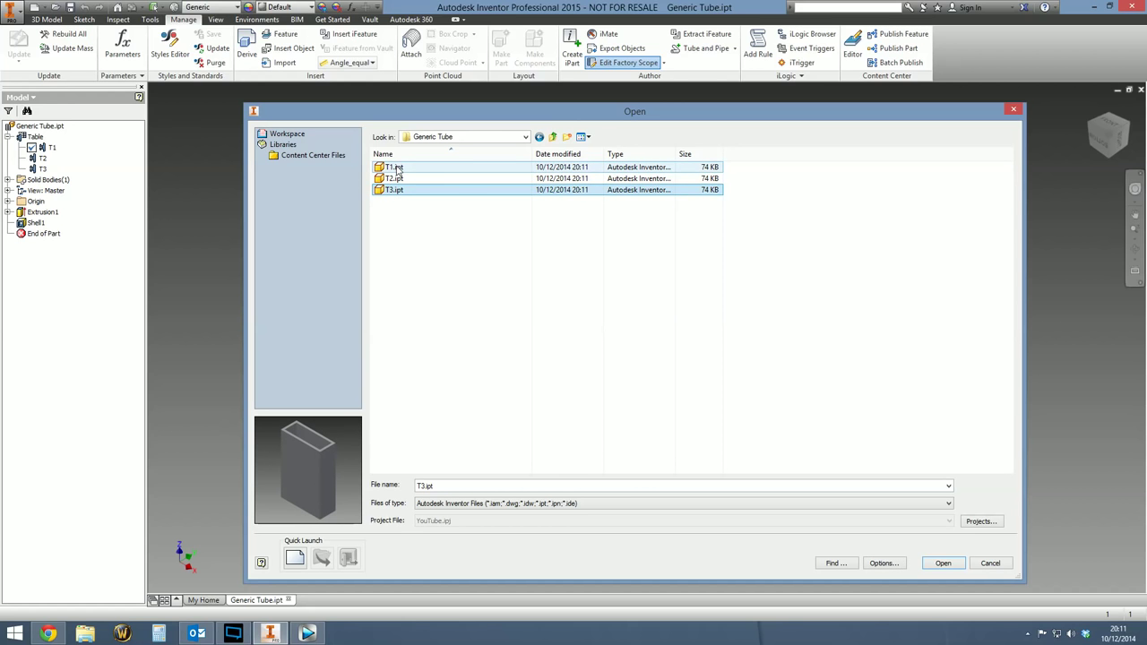
pyautogui.click(989, 564)
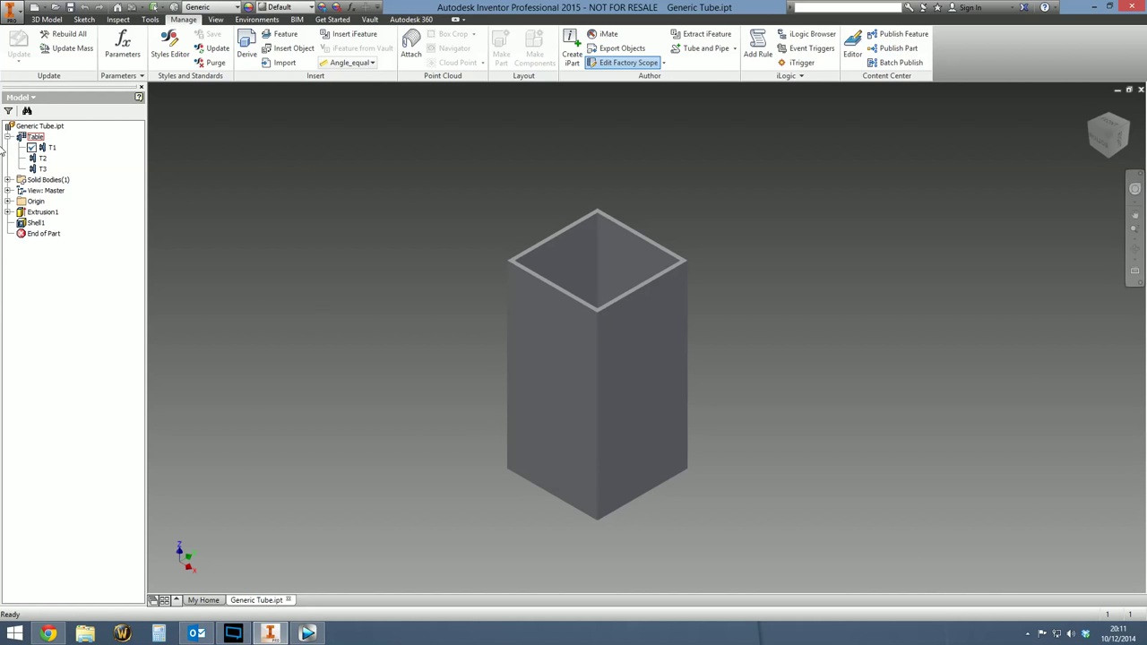
pyautogui.click(8, 136)
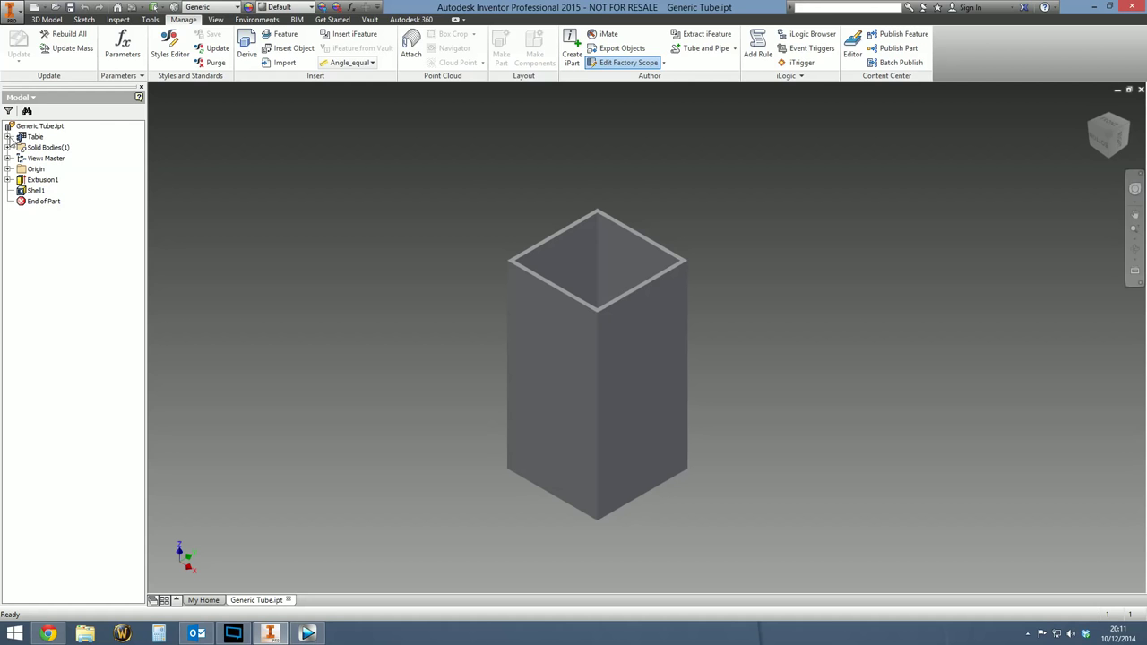
# Step: Edit the iPart table and set the Part Number column as key 1
pyautogui.rightClick(28, 136)
pyautogui.click(61, 182)
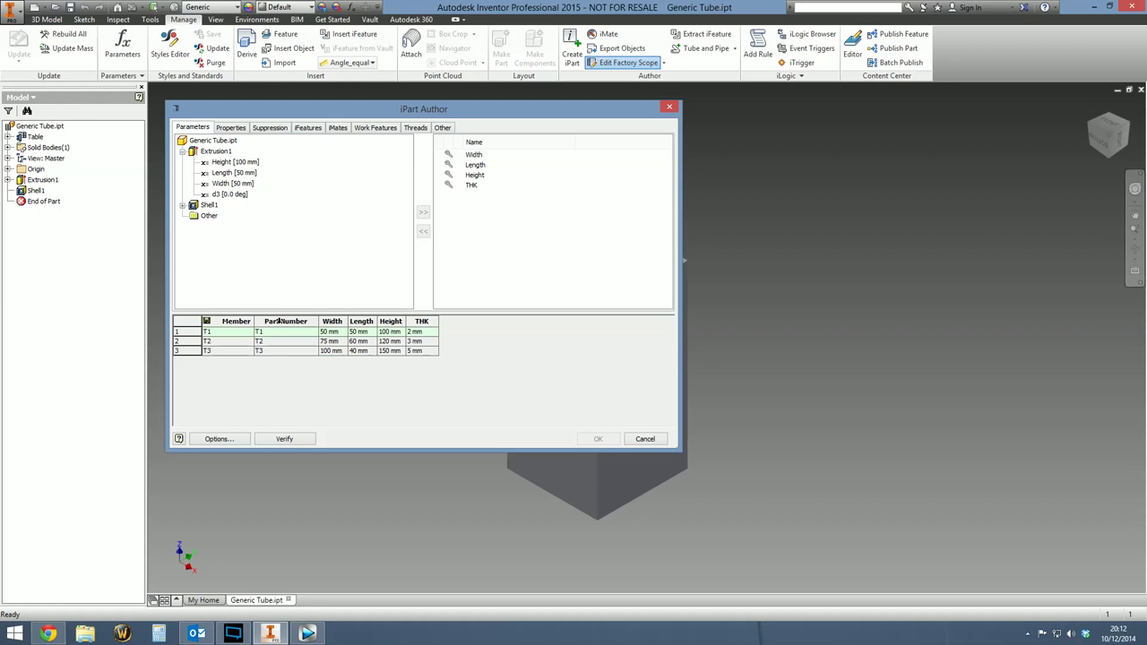
pyautogui.rightClick(281, 322)
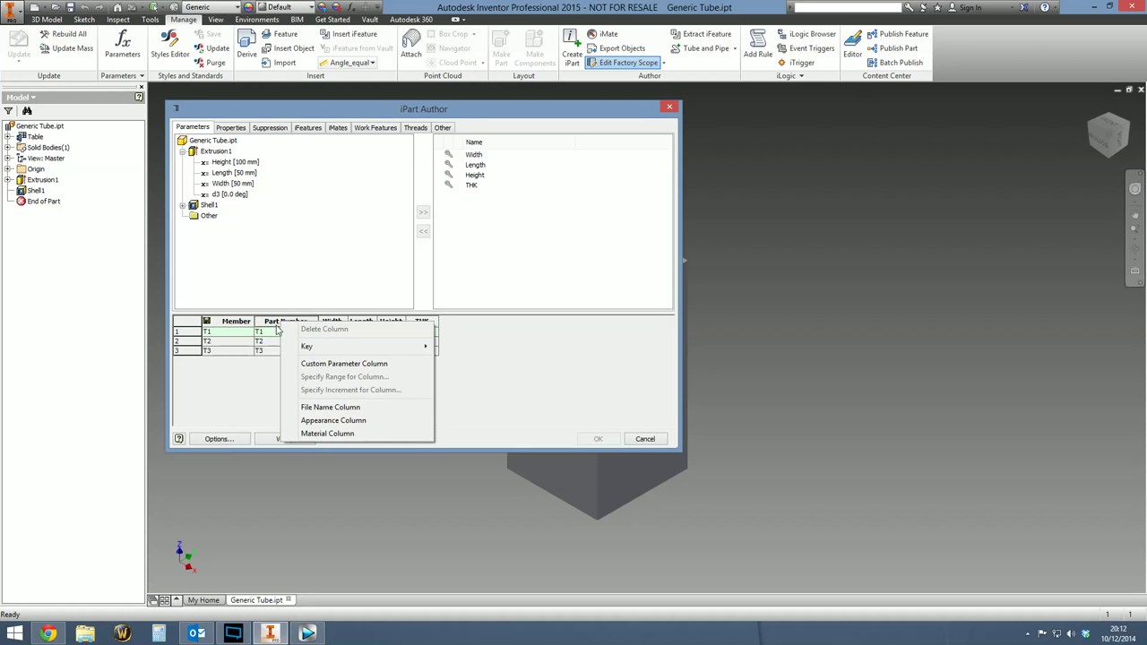
pyautogui.moveTo(309, 348)
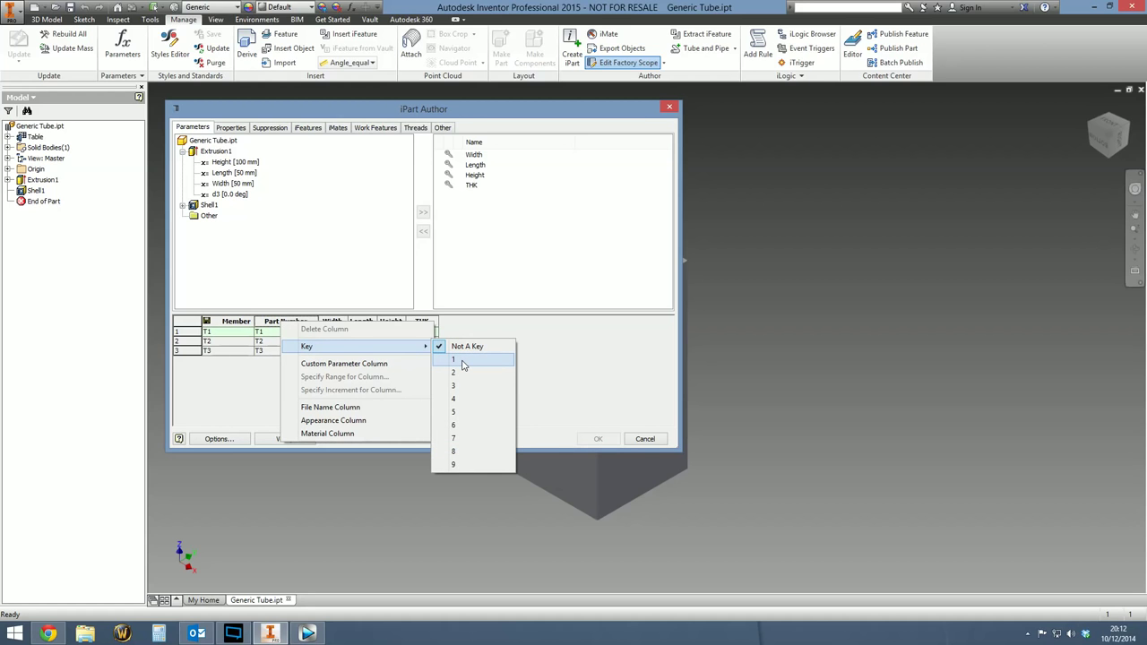
pyautogui.click(463, 360)
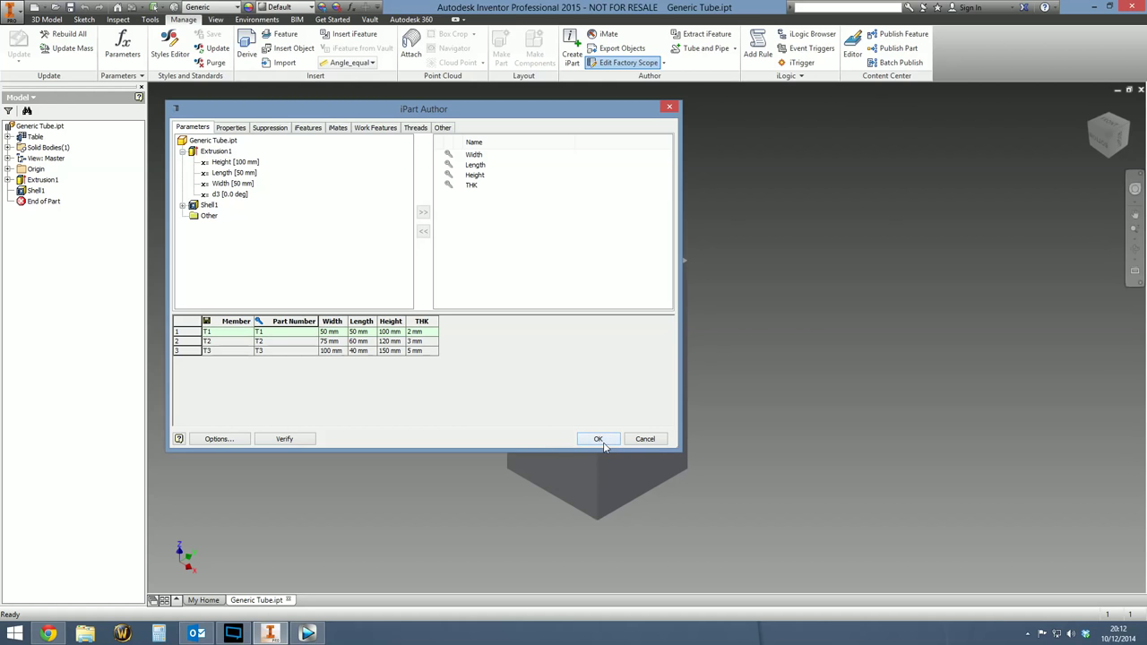
pyautogui.click(603, 444)
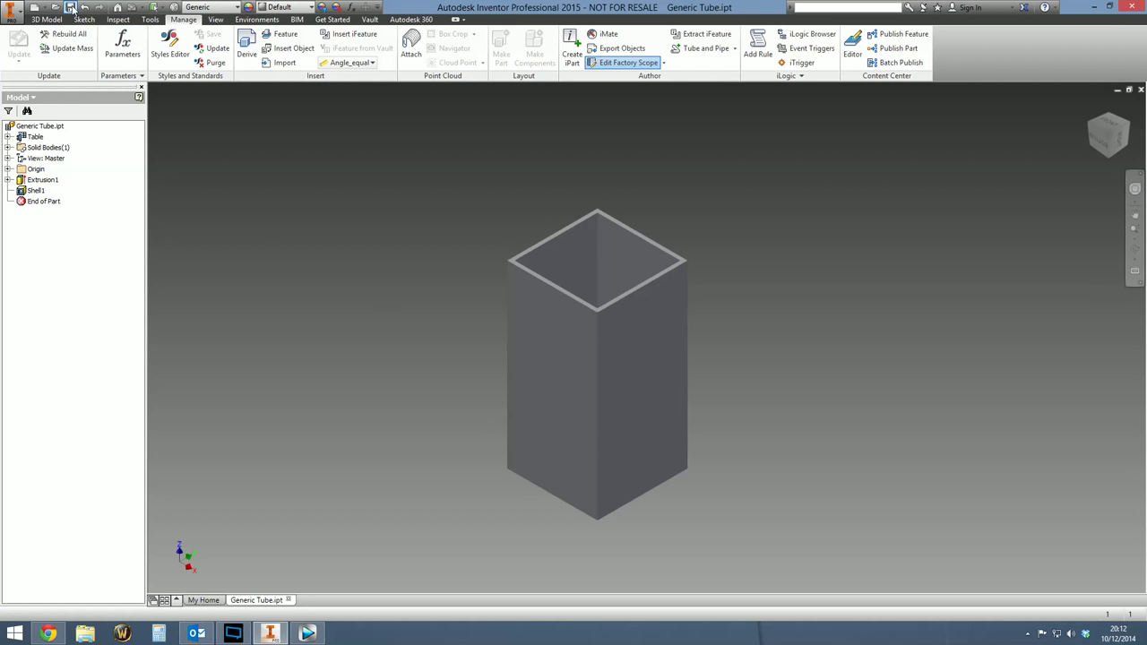
# Step: Return to My Home and create a new Standard.iam assembly
pyautogui.click(1131, 90)
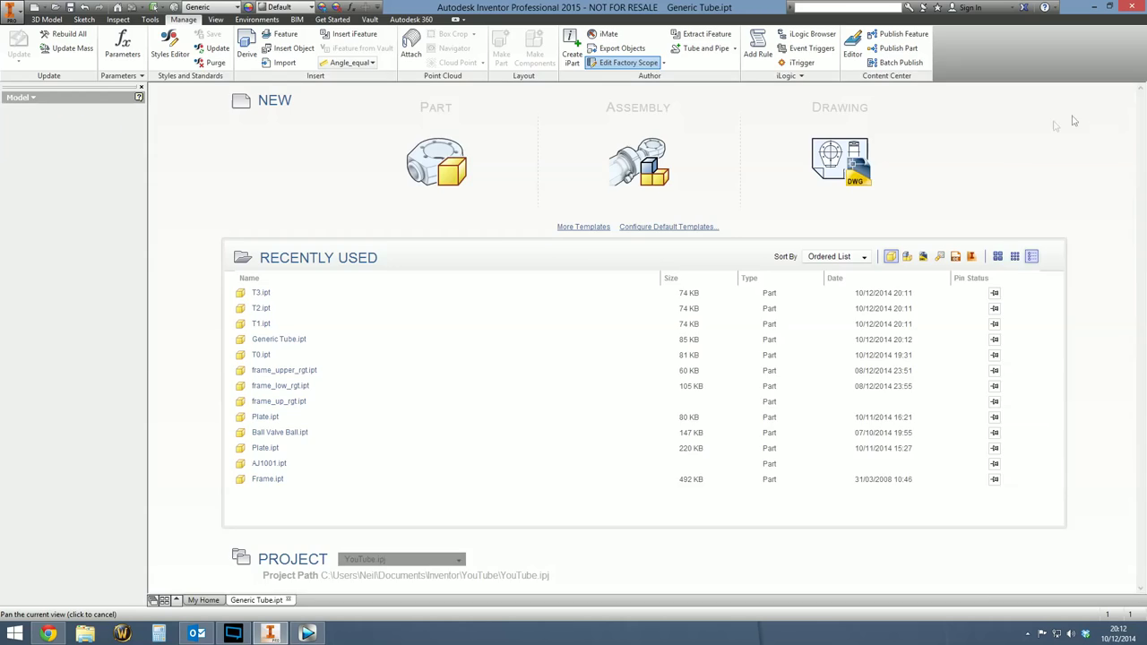
pyautogui.click(14, 45)
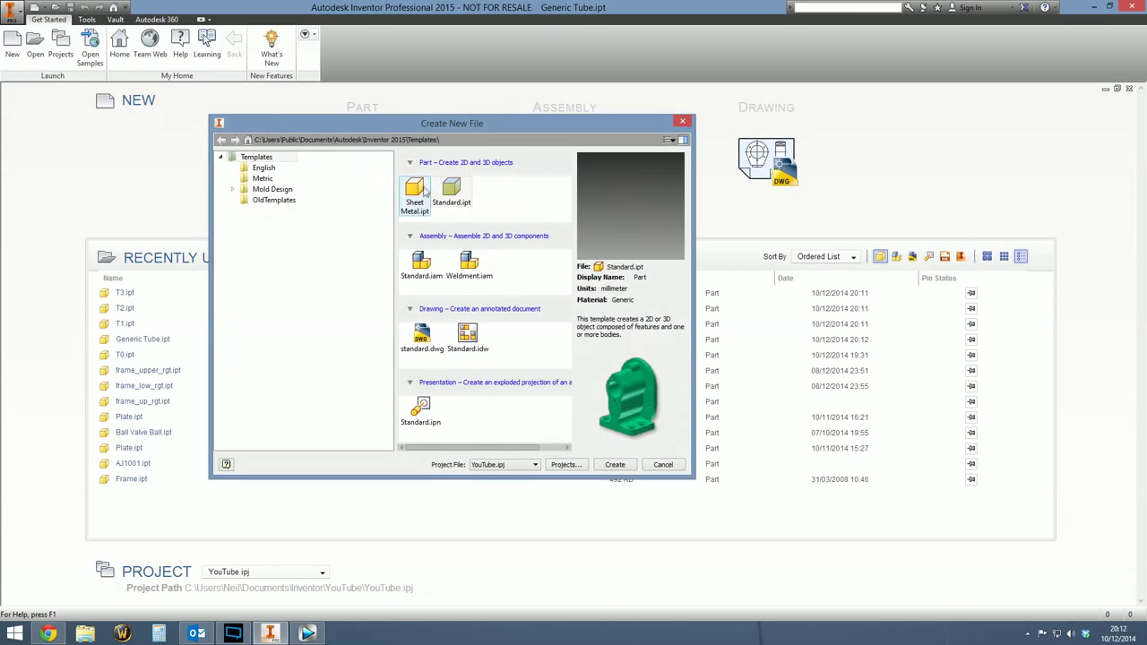
pyautogui.doubleClick(419, 262)
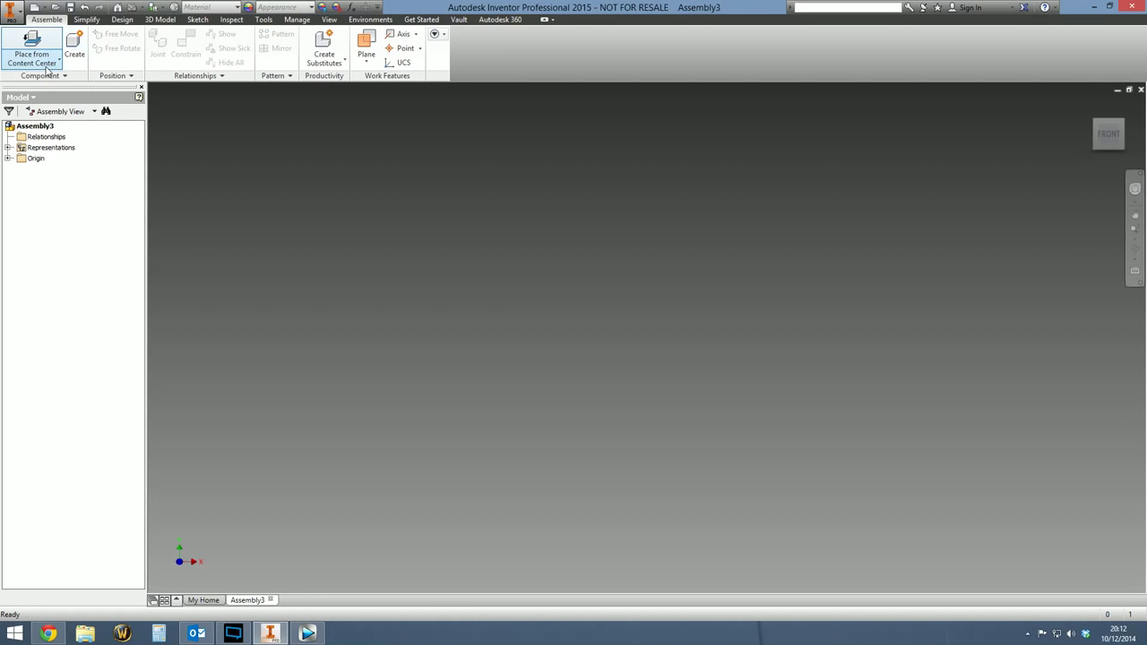
# Step: Choose Generic Tube.ipt from the project folder as the component to place
pyautogui.click(45, 61)
pyautogui.click(44, 83)
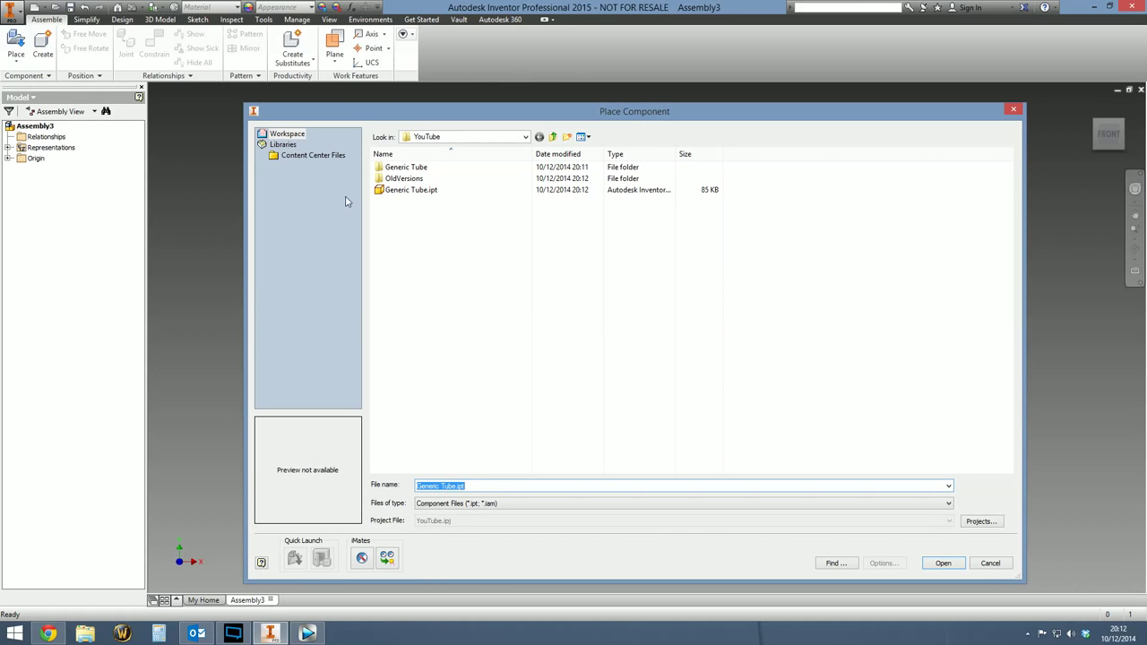
pyautogui.click(378, 190)
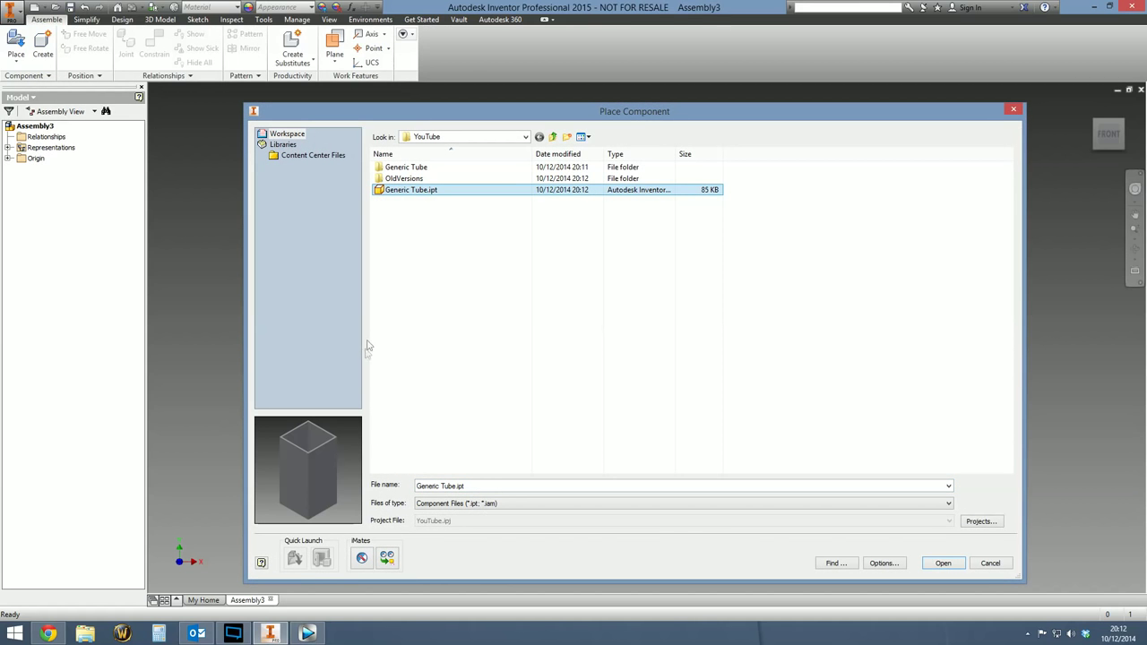
pyautogui.doubleClick(394, 167)
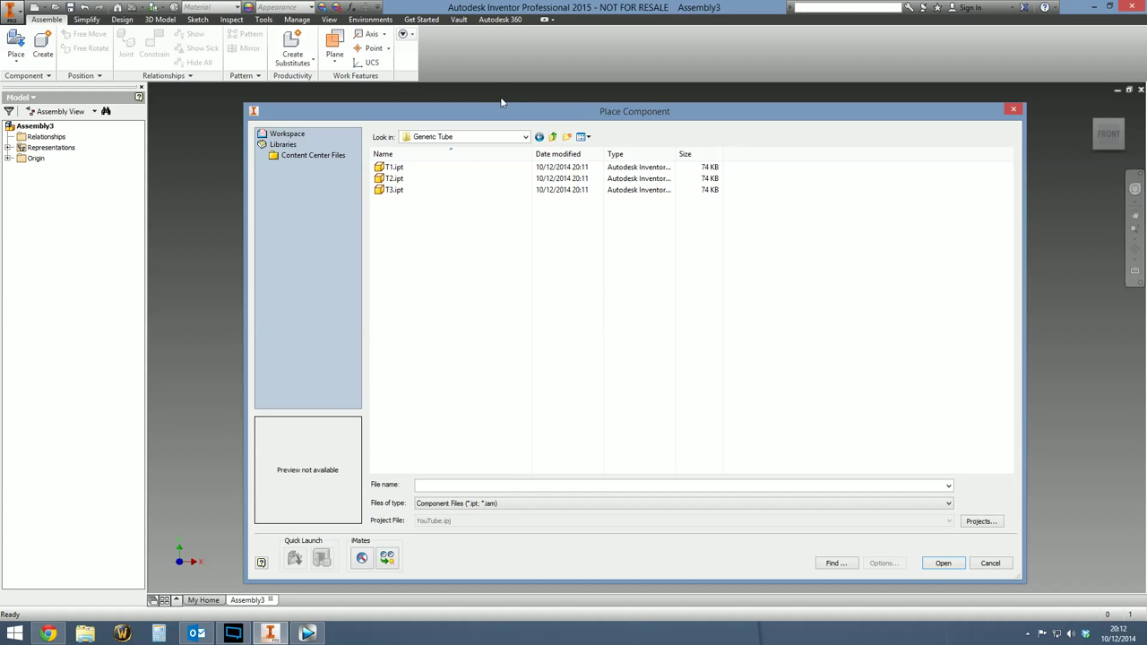
pyautogui.click(540, 136)
pyautogui.doubleClick(391, 189)
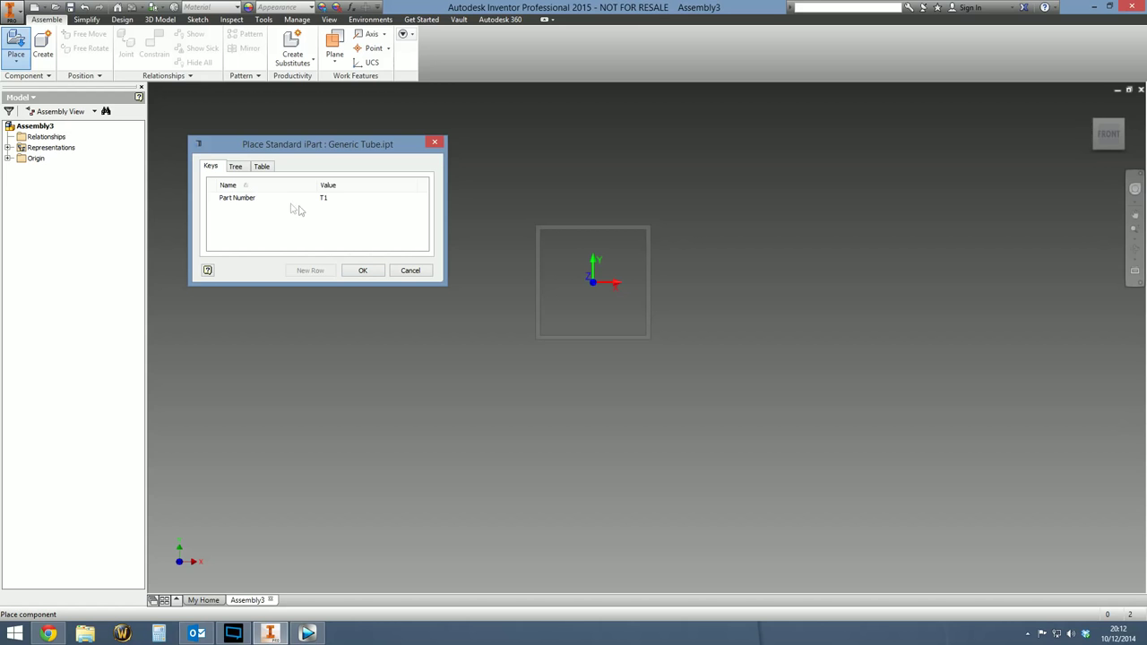
# Step: Place a T2 tube and then a T1 tube from the part number list
pyautogui.click(325, 199)
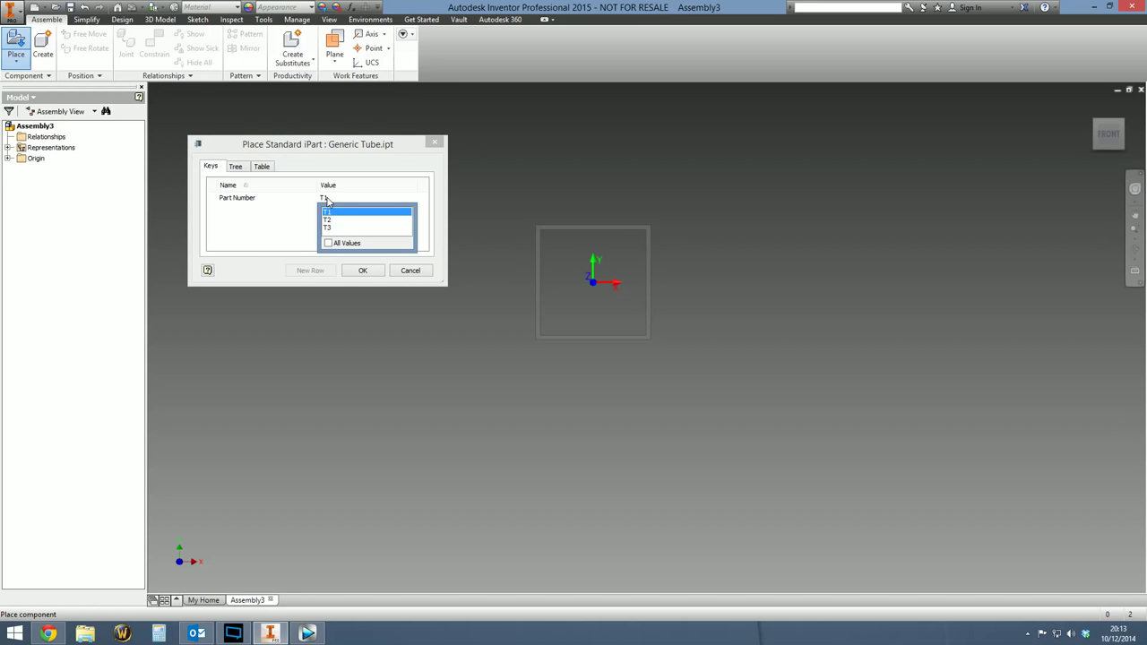
pyautogui.click(329, 220)
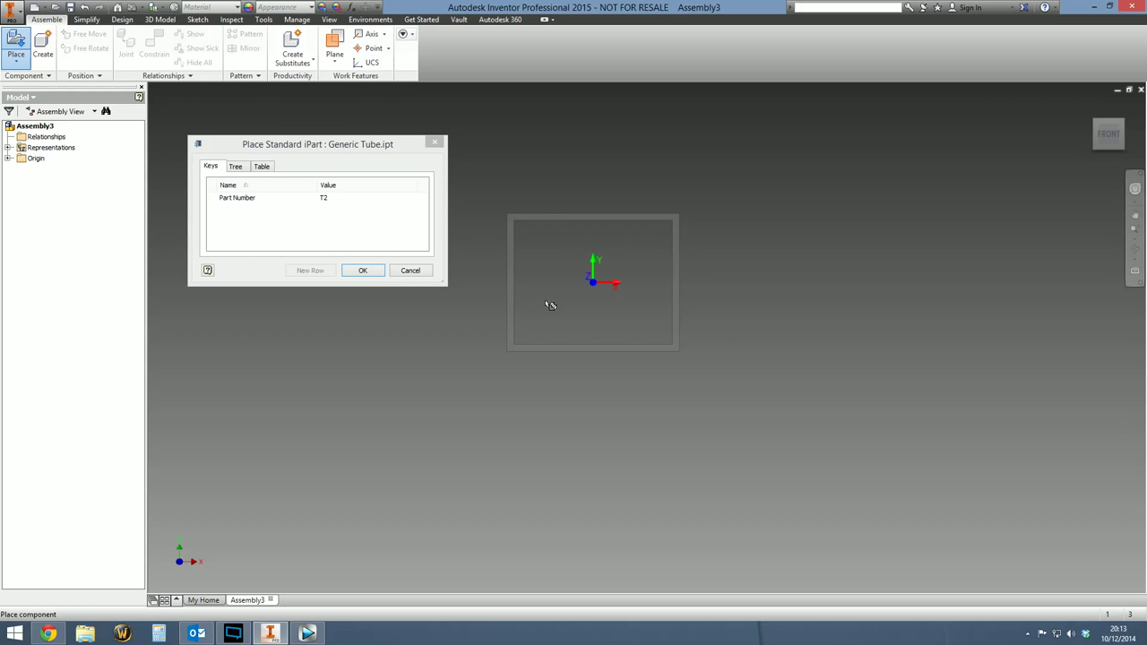
pyautogui.click(521, 472)
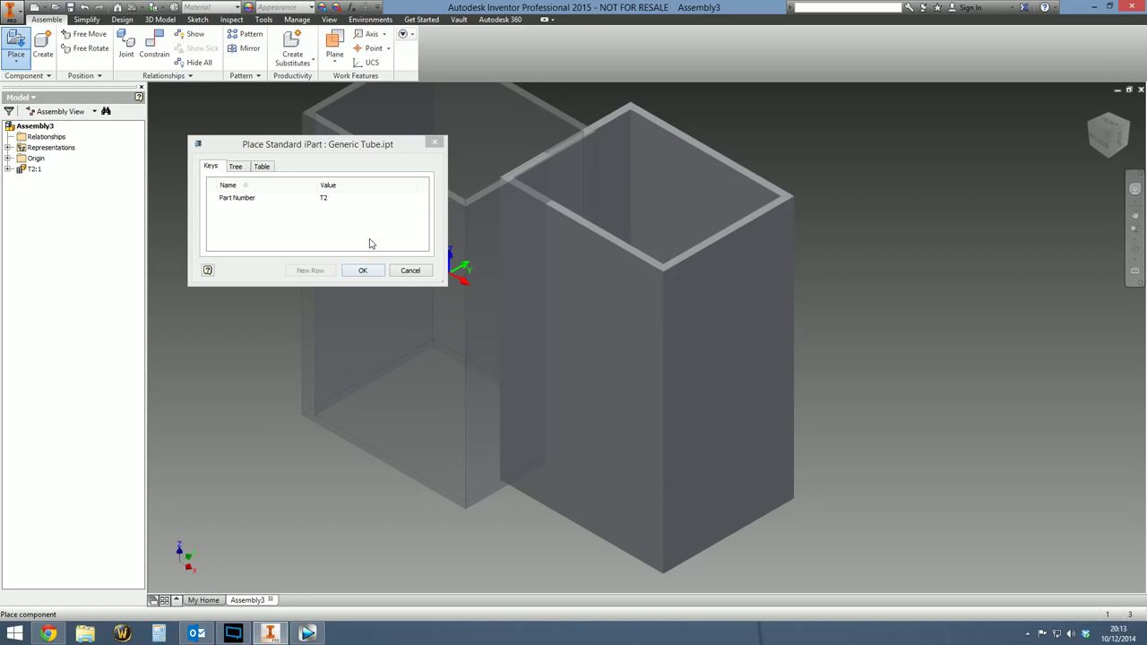
pyautogui.click(326, 198)
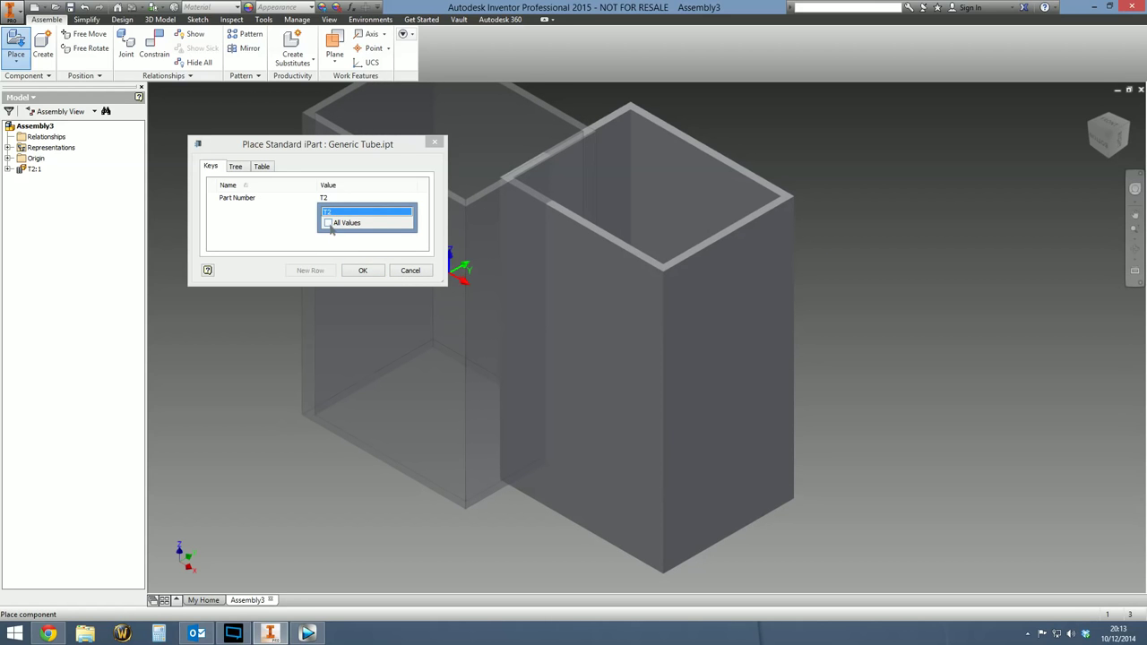
pyautogui.click(328, 222)
pyautogui.click(334, 218)
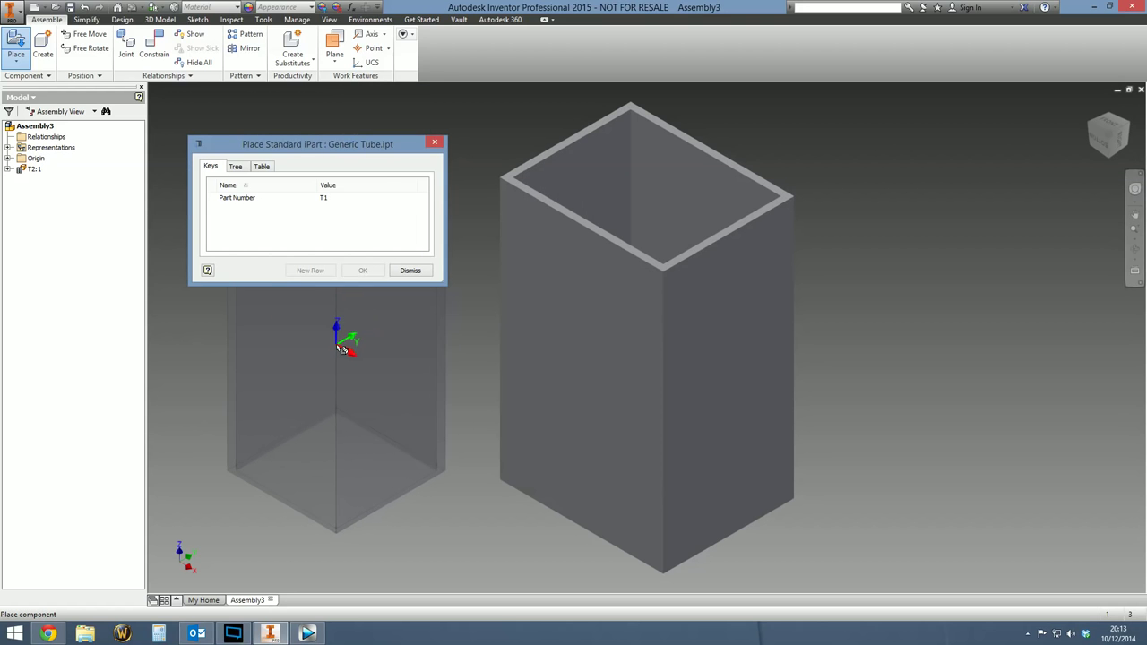
pyautogui.click(342, 349)
# Step: Place a T3 tube on the right and close the placement dialog
pyautogui.click(326, 198)
pyautogui.click(337, 228)
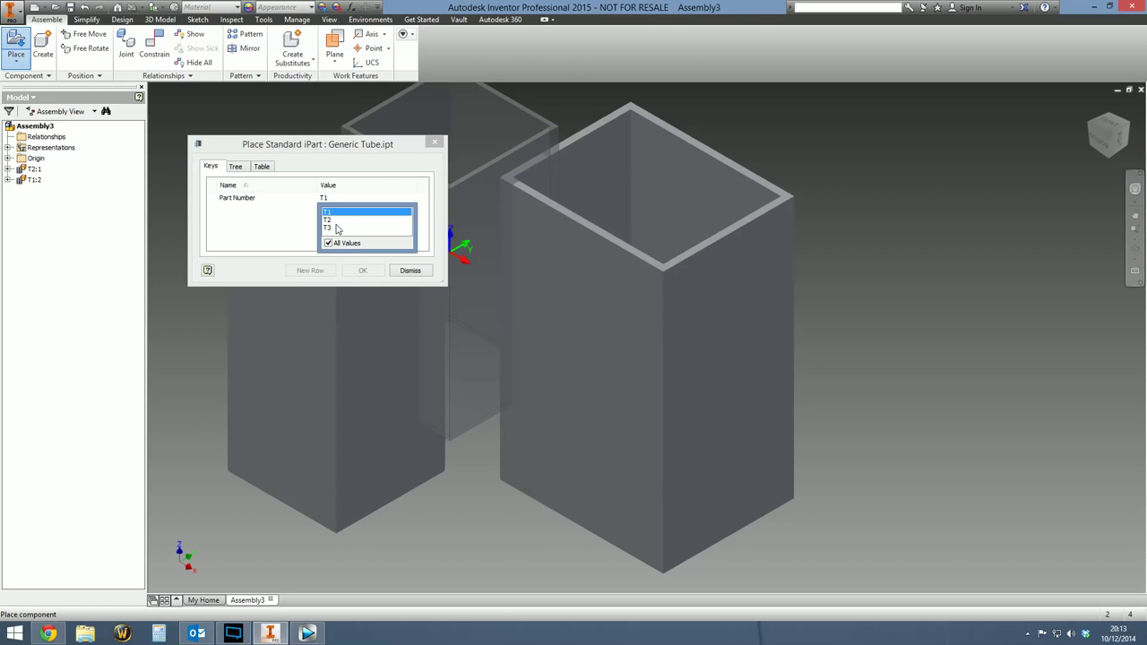
pyautogui.click(337, 228)
pyautogui.click(986, 314)
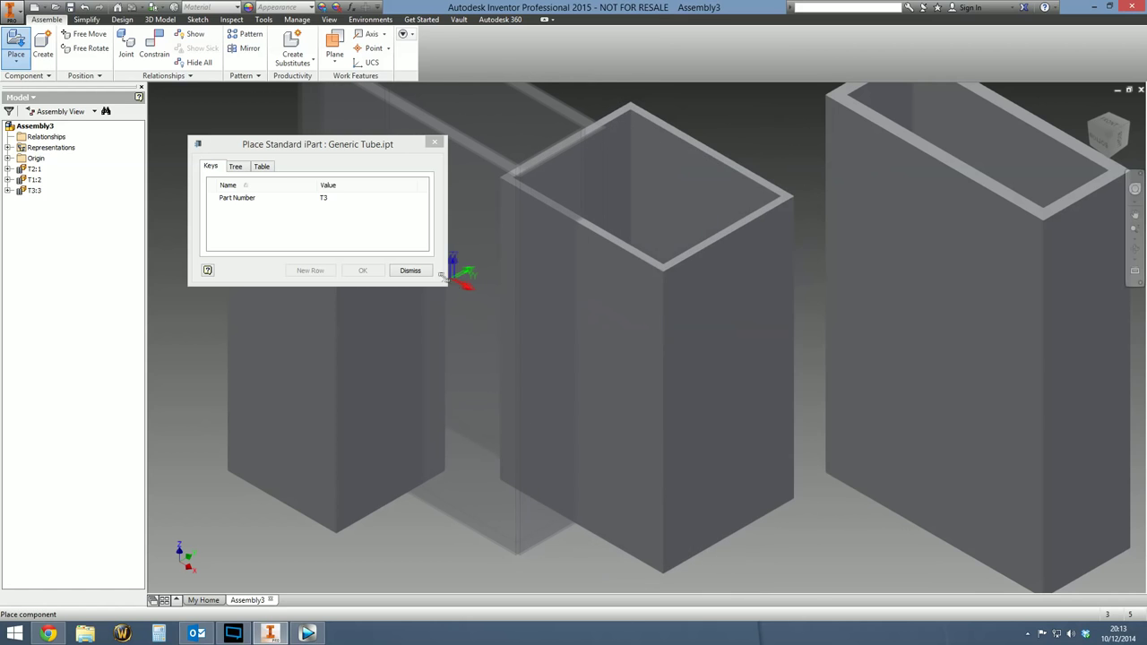
pyautogui.click(410, 270)
pyautogui.scroll(-3, 578, 333)
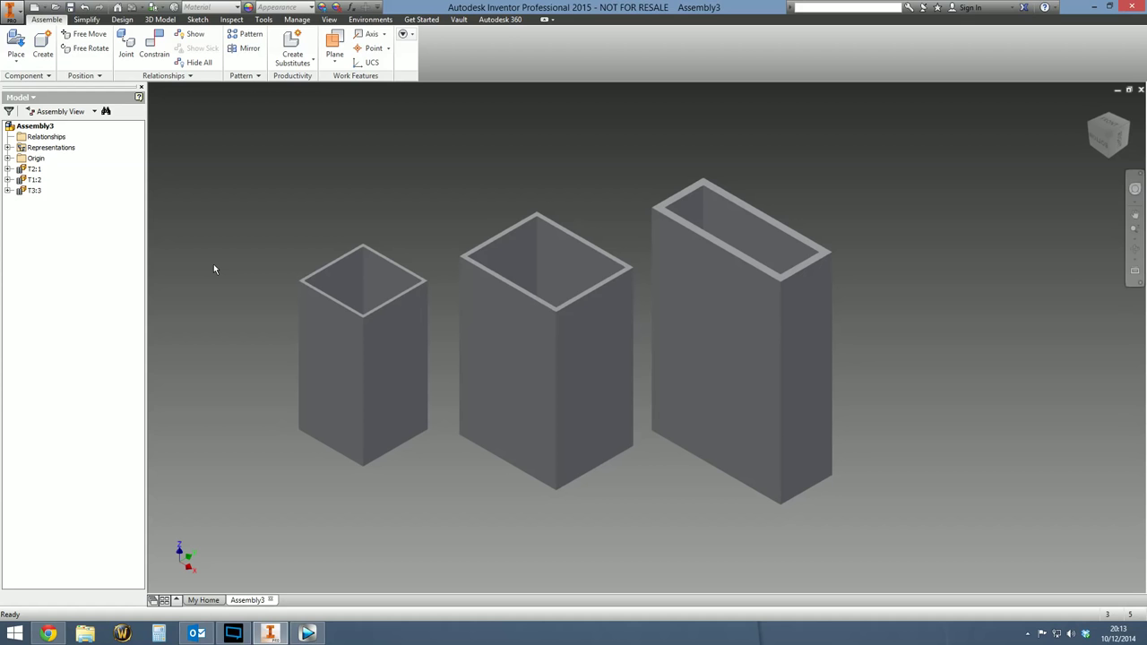
# Step: Open Generic Tube.ipt and chamfer its four long outer edges at 2 mm
pyautogui.click(55, 8)
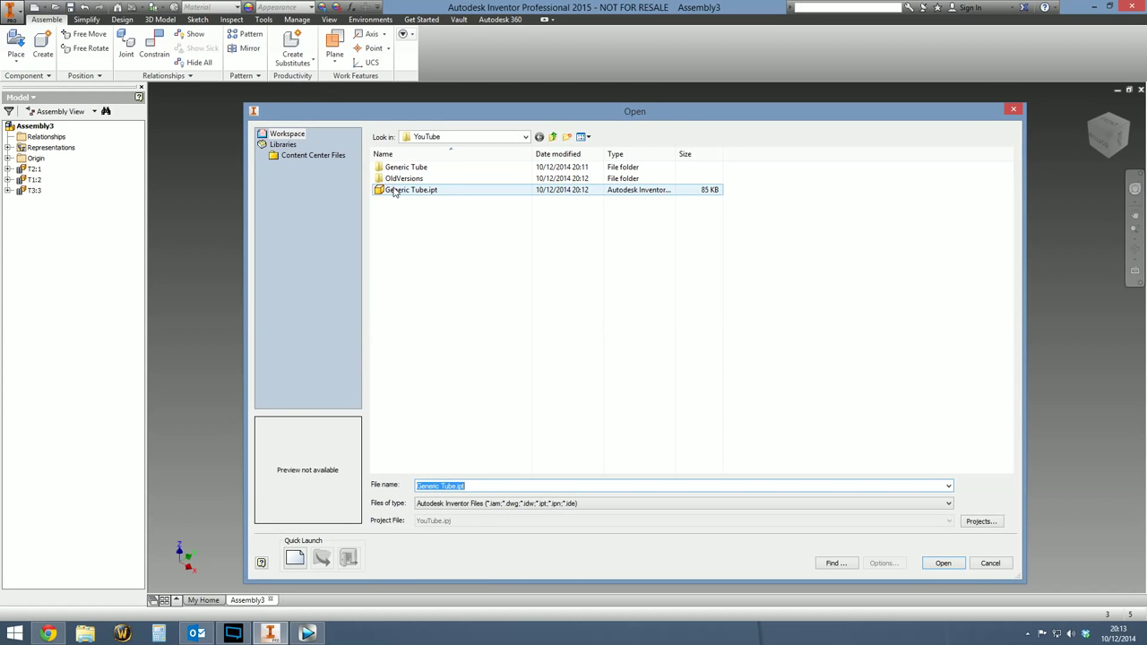
pyautogui.doubleClick(392, 191)
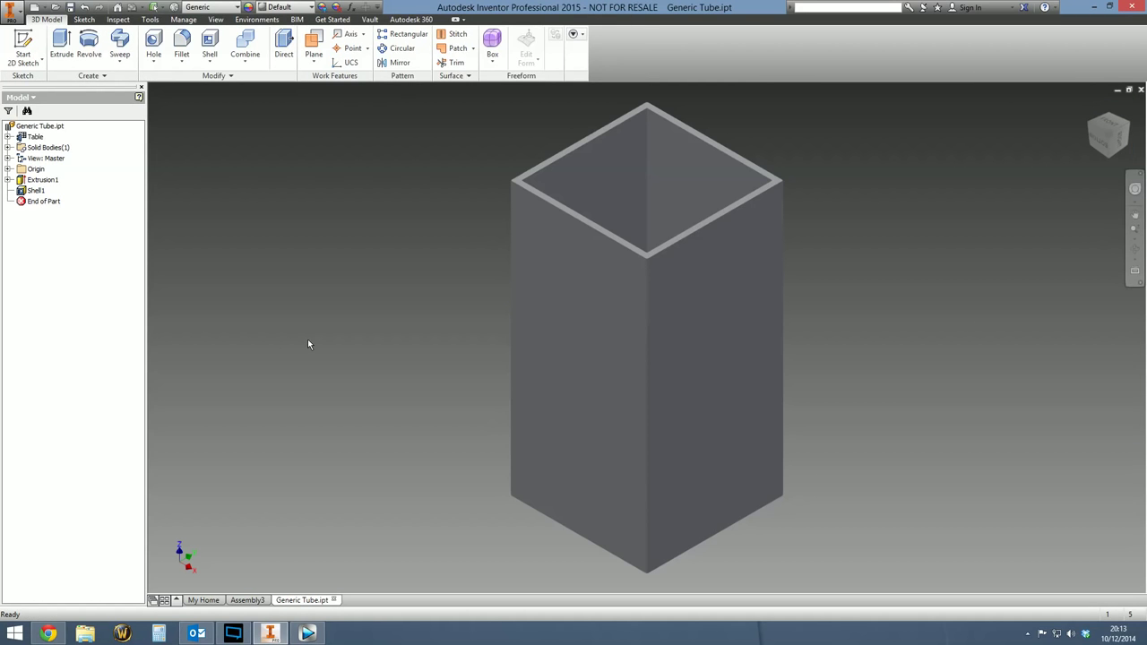
pyautogui.click(181, 61)
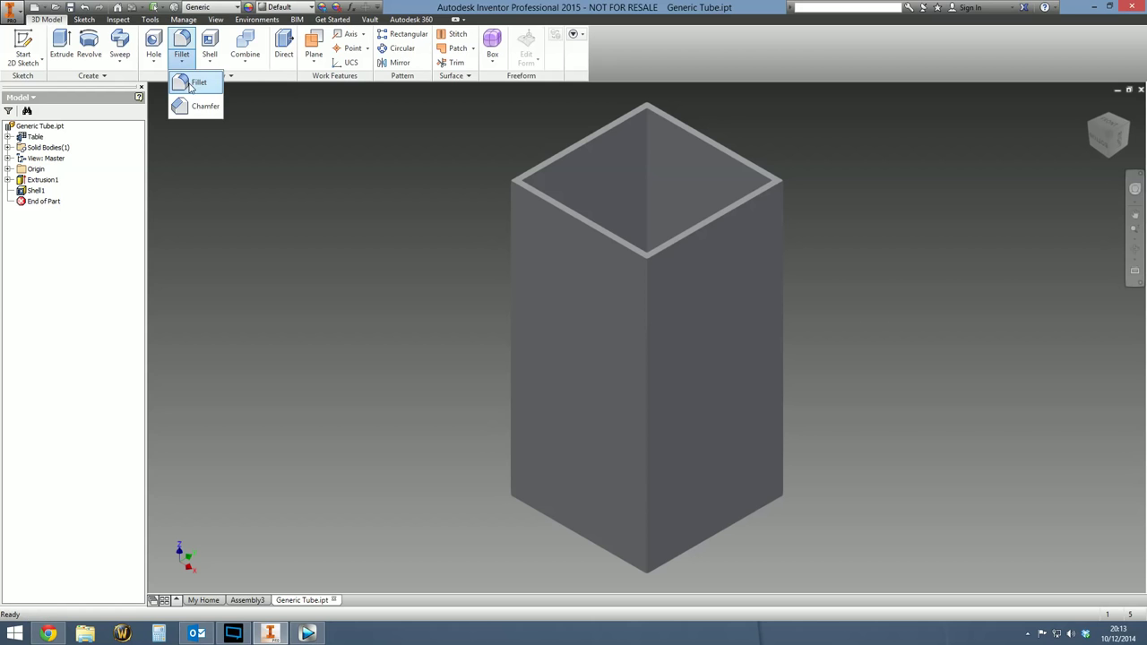
pyautogui.click(198, 112)
pyautogui.click(649, 336)
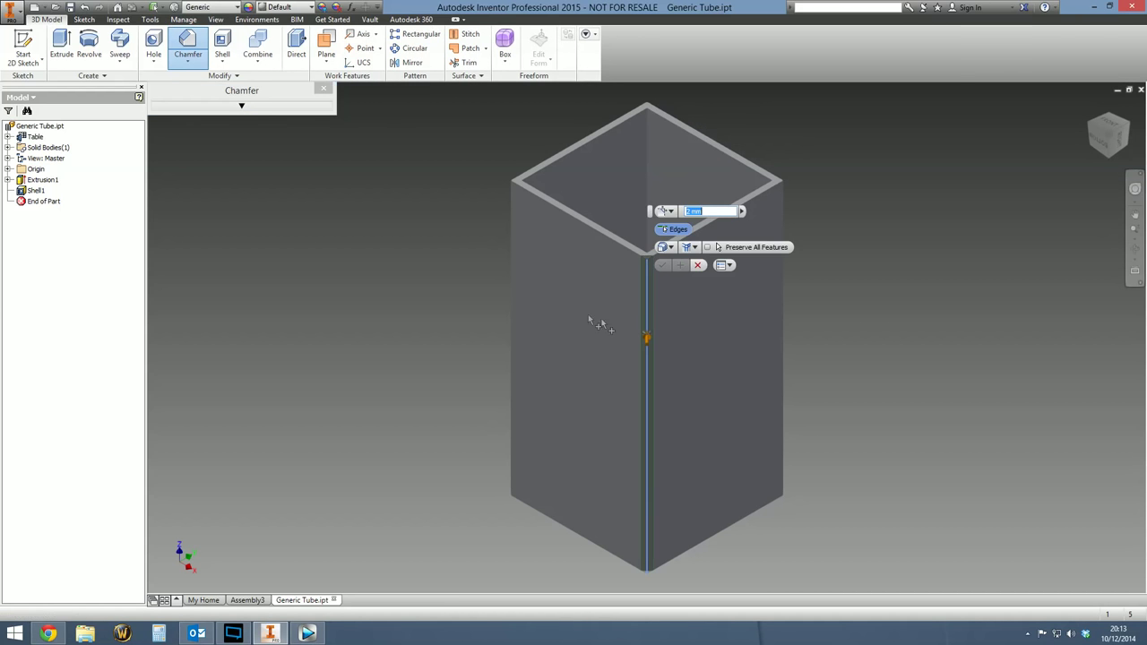
pyautogui.click(521, 260)
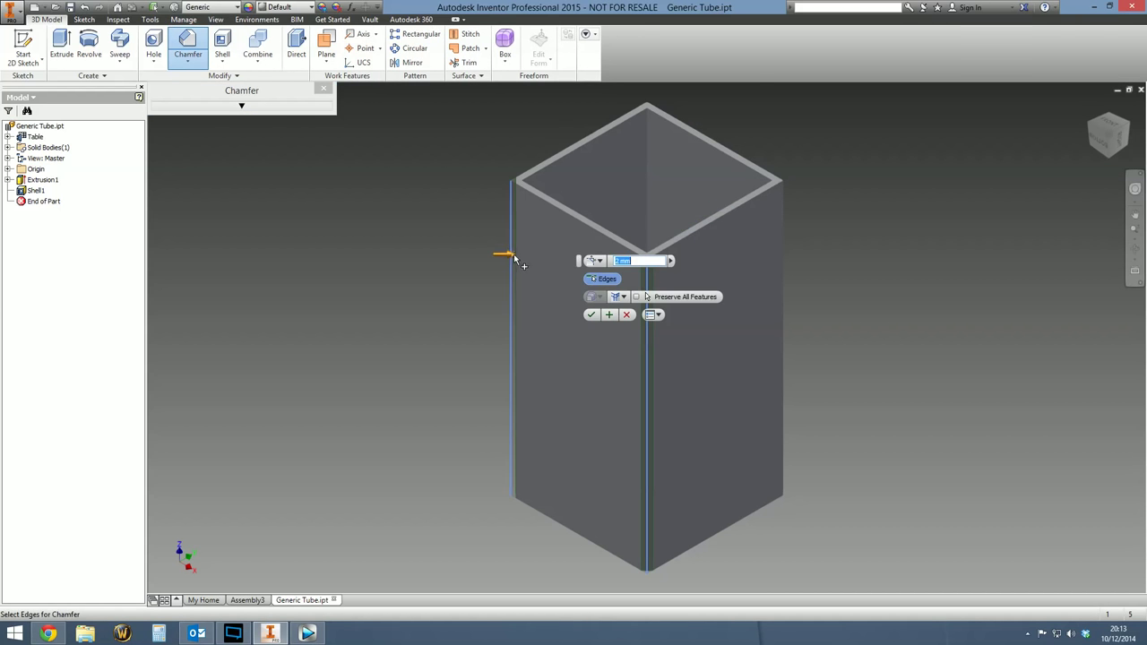
pyautogui.click(786, 236)
pyautogui.press('F4')
pyautogui.moveTo(720, 322); pyautogui.dragTo(592, 579)
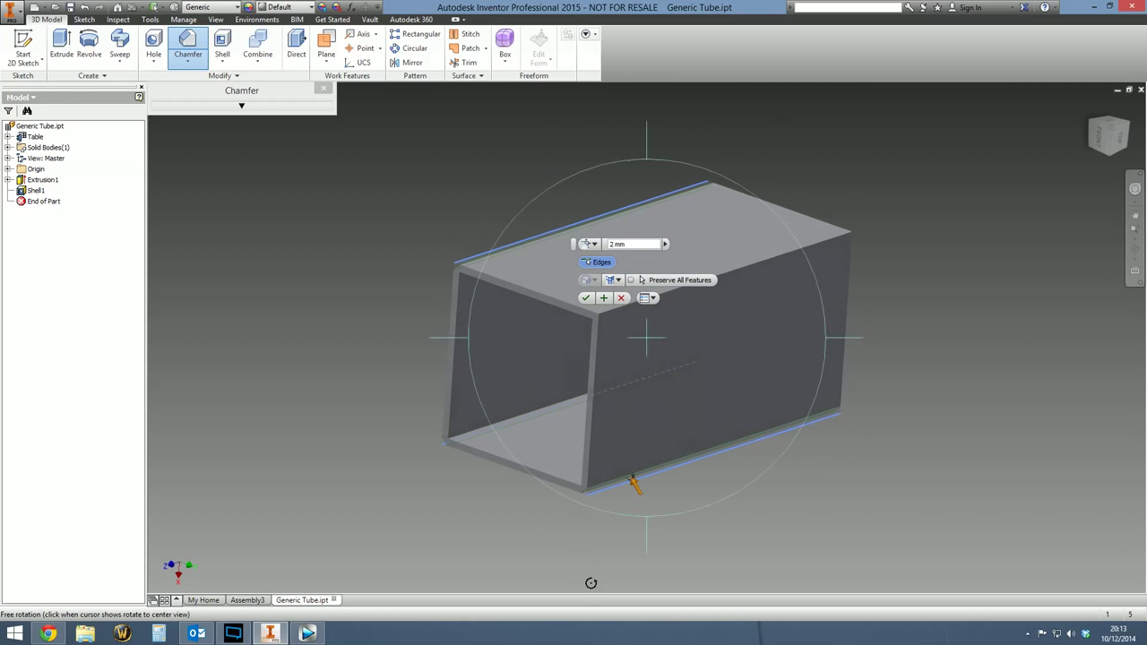
pyautogui.click(771, 261)
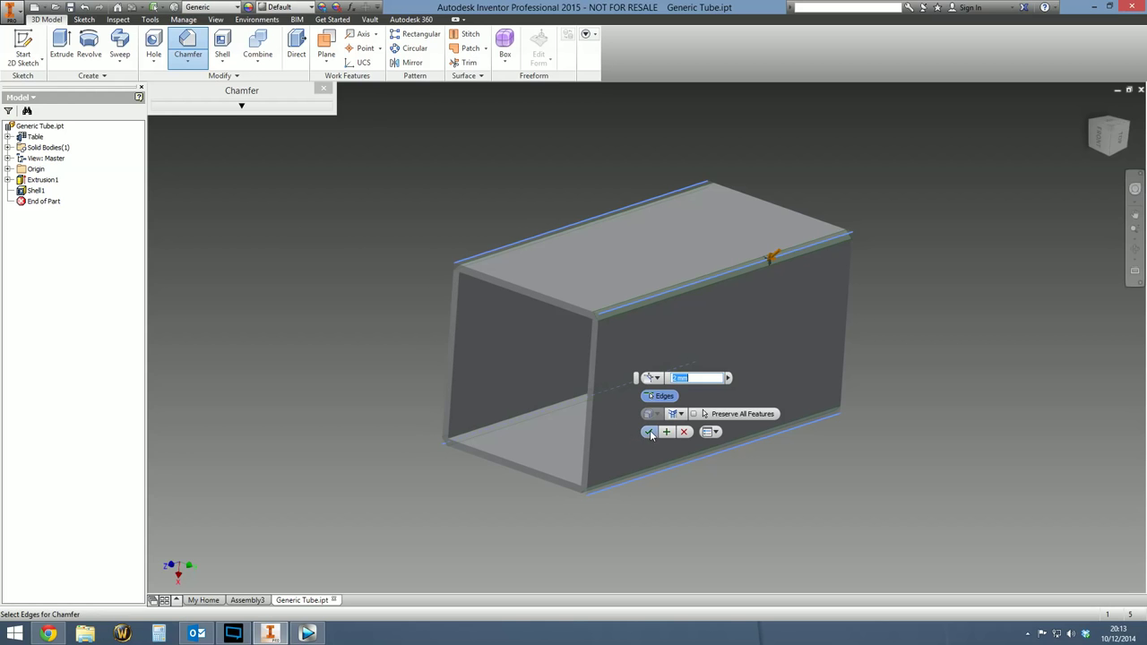
pyautogui.press('Return')
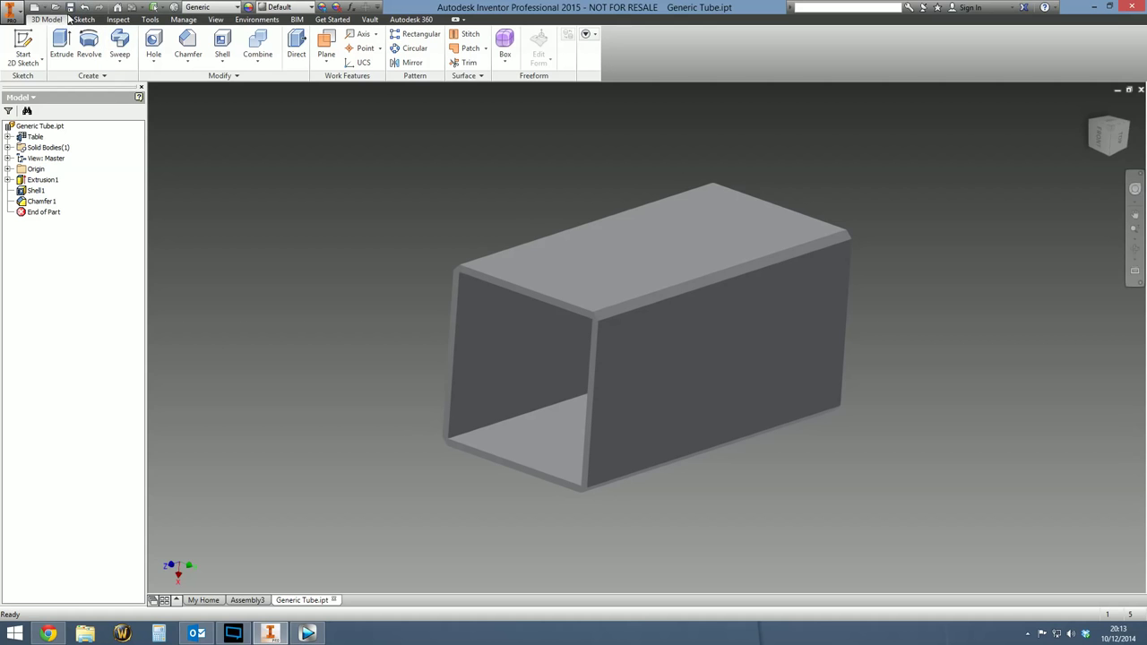
# Step: Return to Assembly3 to see the T1, T2 and T3 tubes with chamfered edges
pyautogui.click(247, 600)
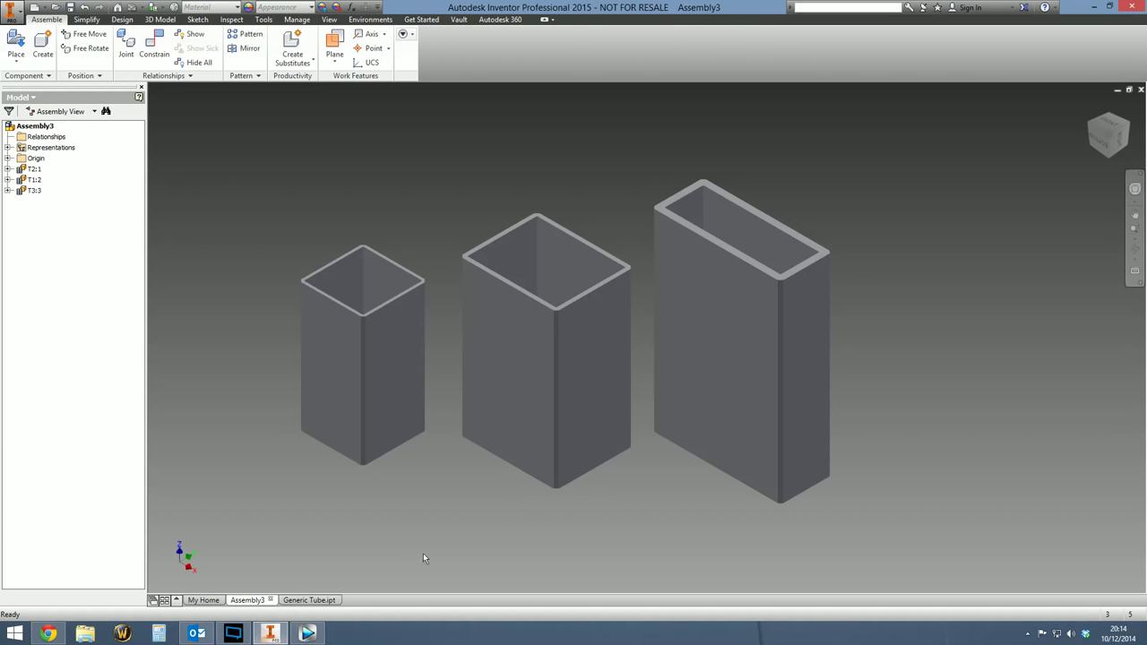
# Step: In Generic Tube's iPart table, add Chamfer1's d5 column at 2 mm for T1–T3
pyautogui.click(321, 600)
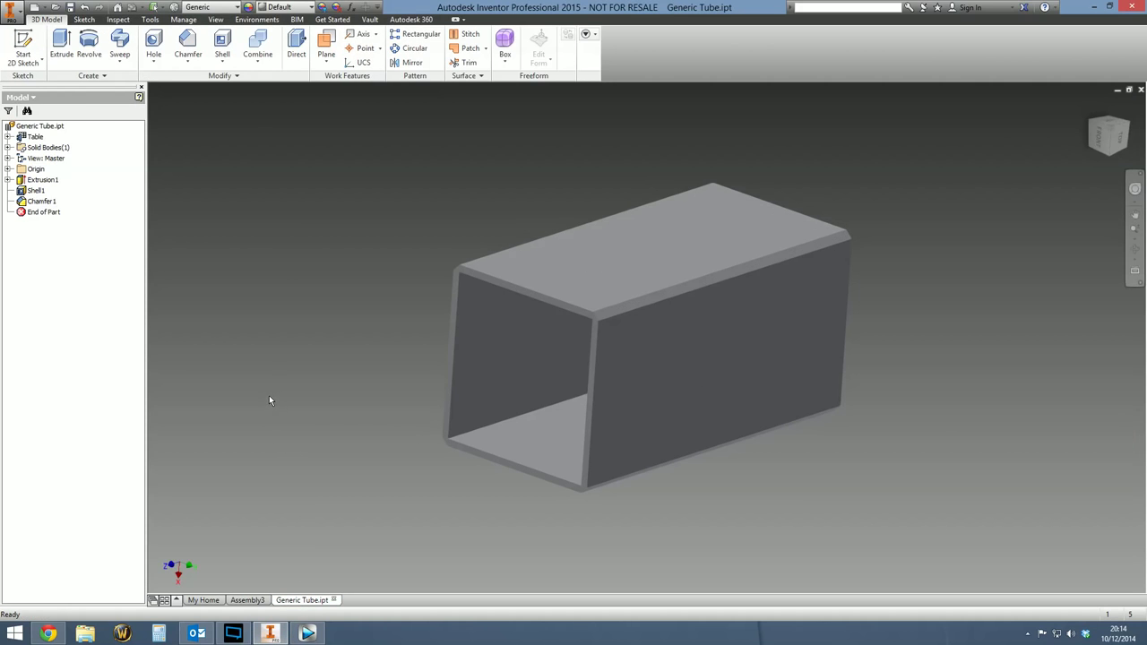
pyautogui.rightClick(35, 137)
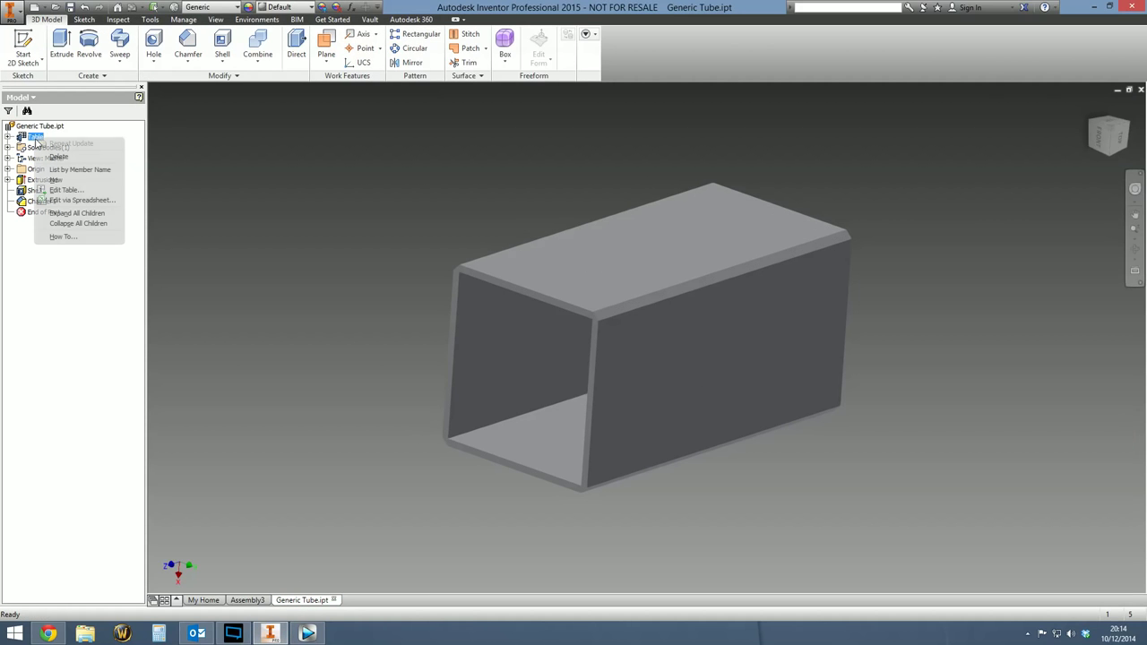
pyautogui.click(63, 190)
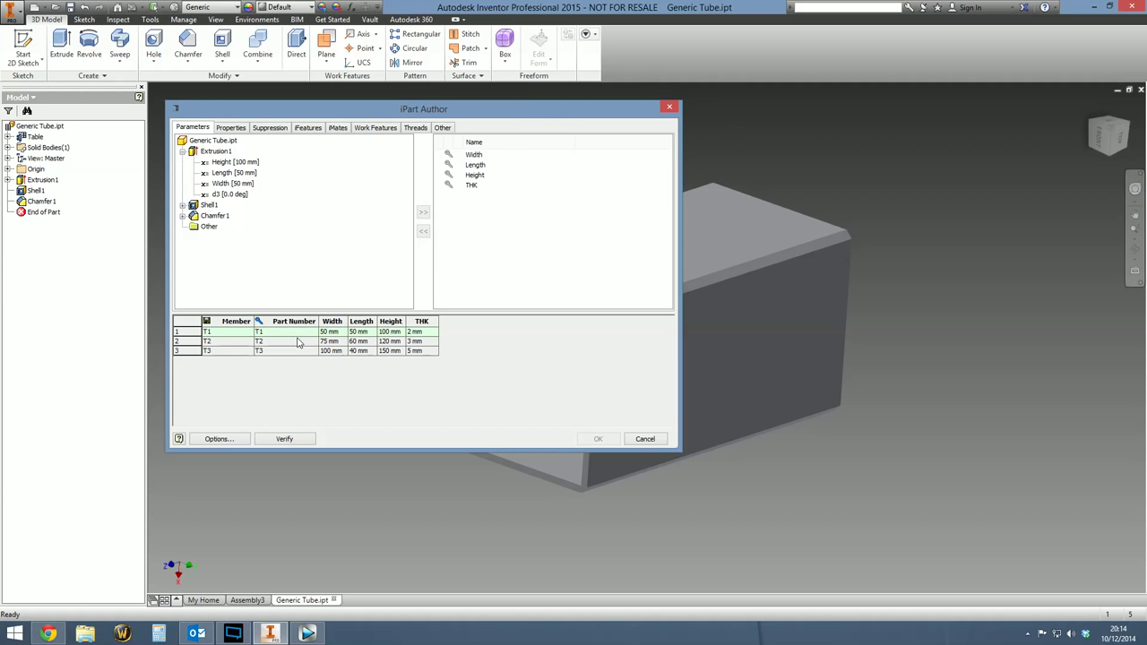
pyautogui.click(208, 217)
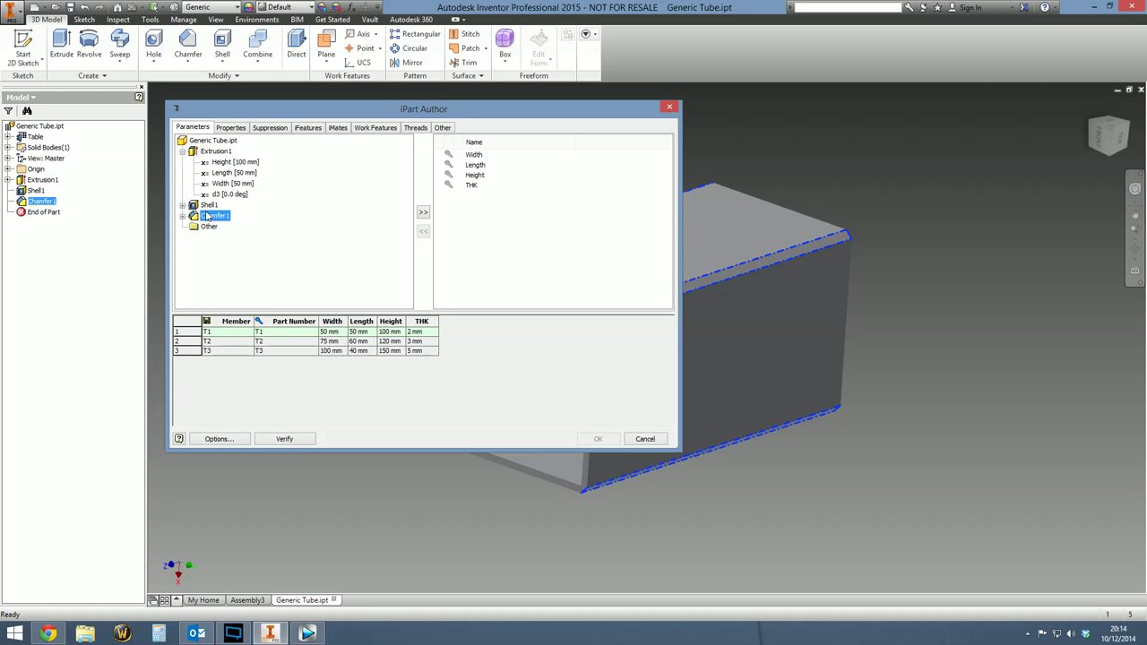
pyautogui.click(424, 214)
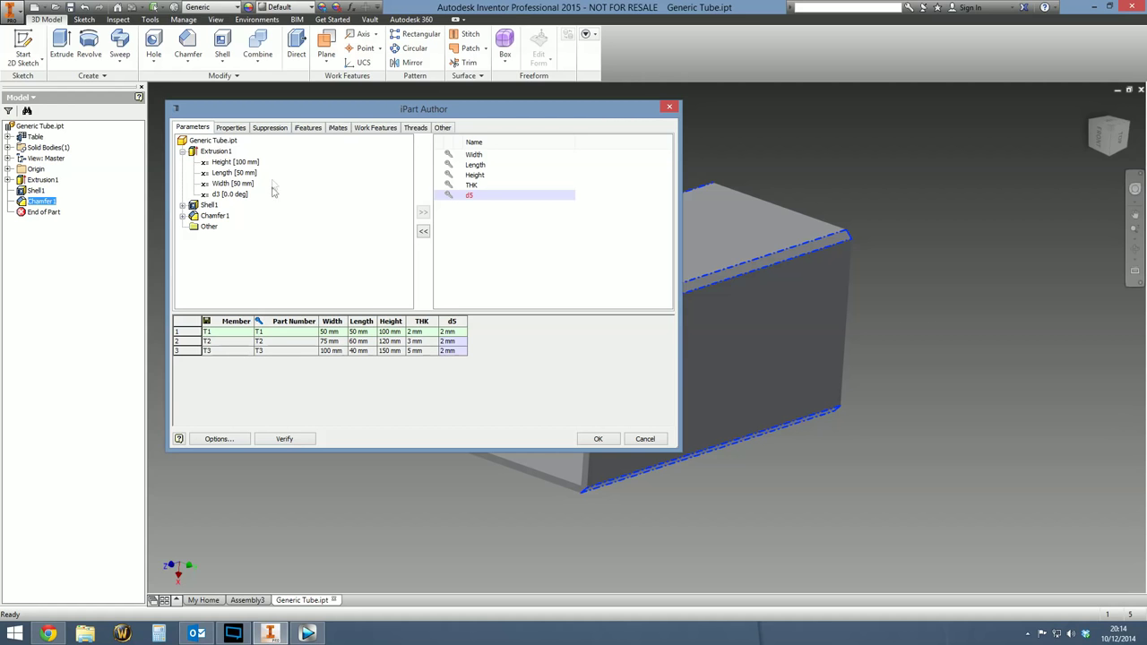
pyautogui.click(273, 131)
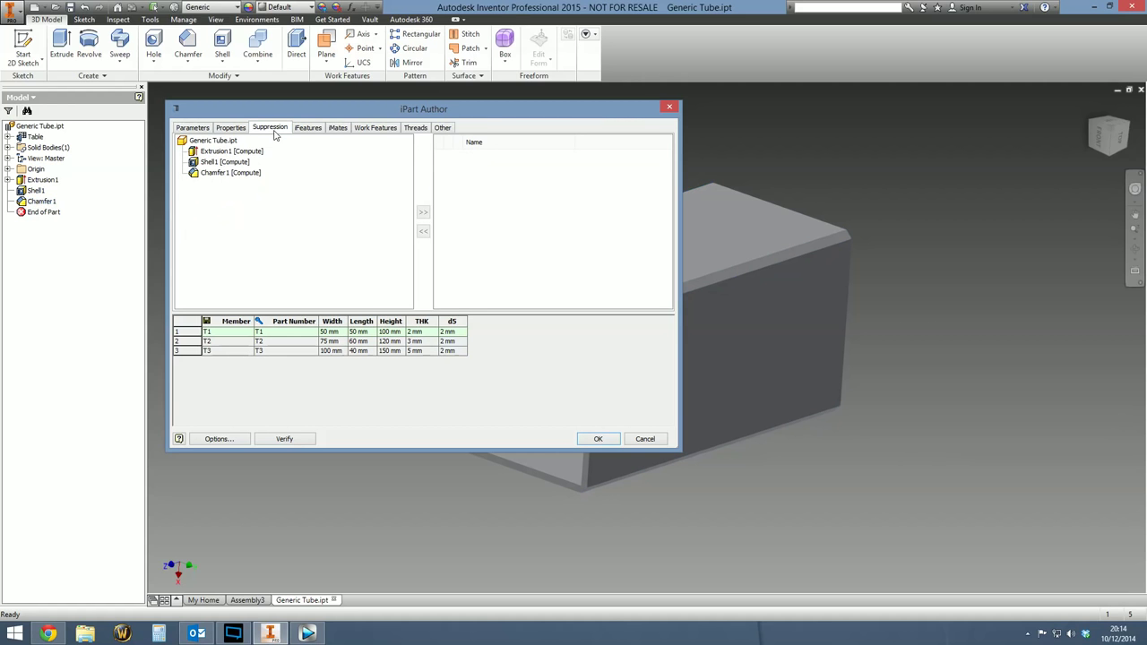
# Step: Add a Chamfer1 suppression column, set T3 to Suppress, and save the iPart table
pyautogui.click(231, 173)
pyautogui.click(422, 213)
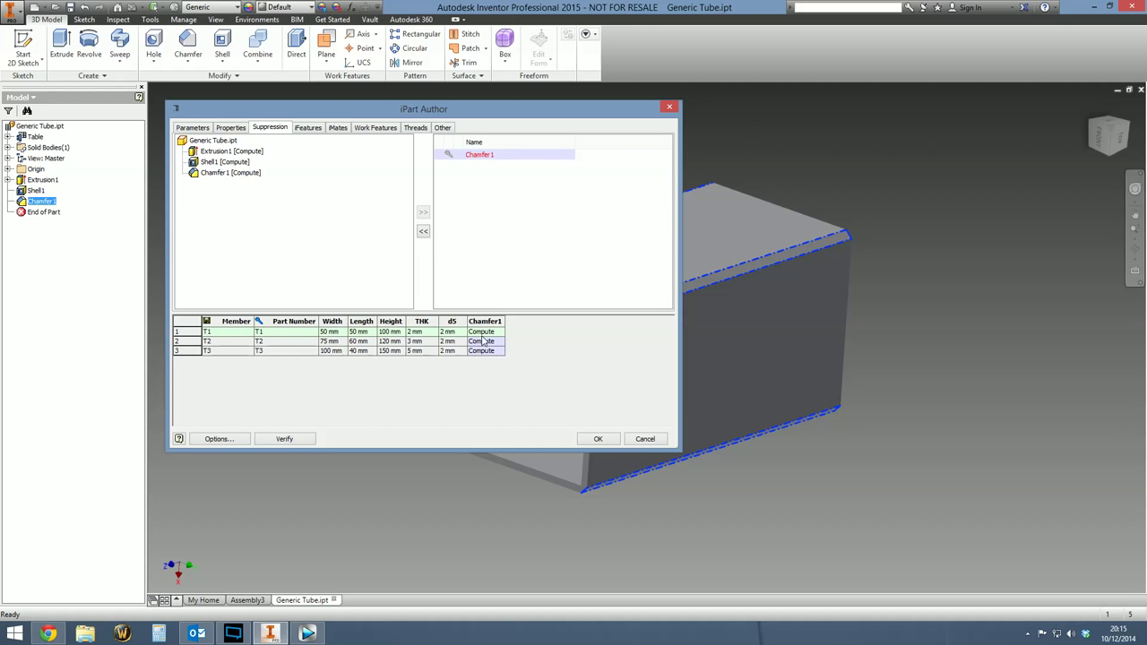
pyautogui.click(488, 349)
pyautogui.click(488, 350)
pyautogui.write('Suppress')
pyautogui.press('Return')
pyautogui.click(598, 439)
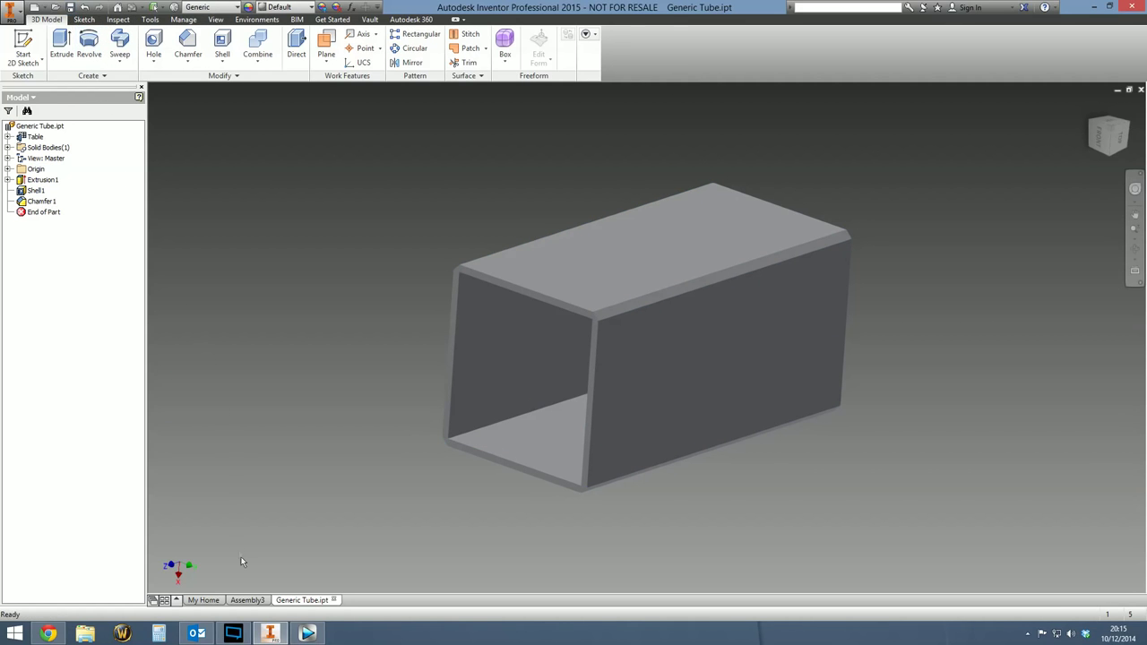
# Step: Update Assembly3 so the T3 tube rebuilds without its chamfer
pyautogui.click(247, 600)
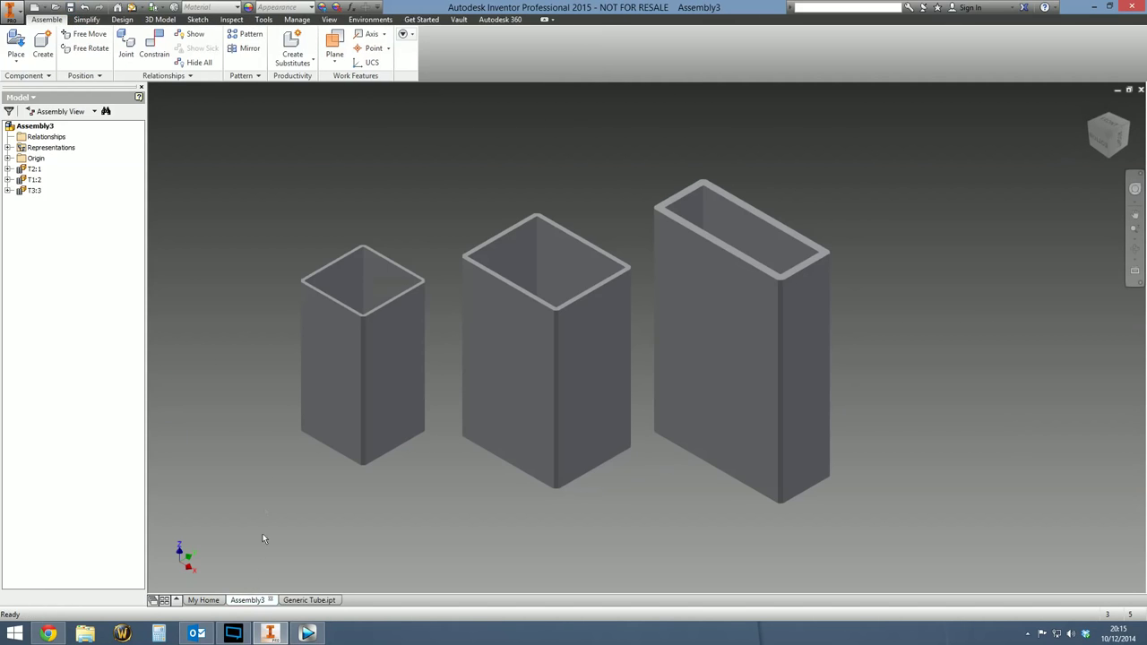
pyautogui.click(133, 7)
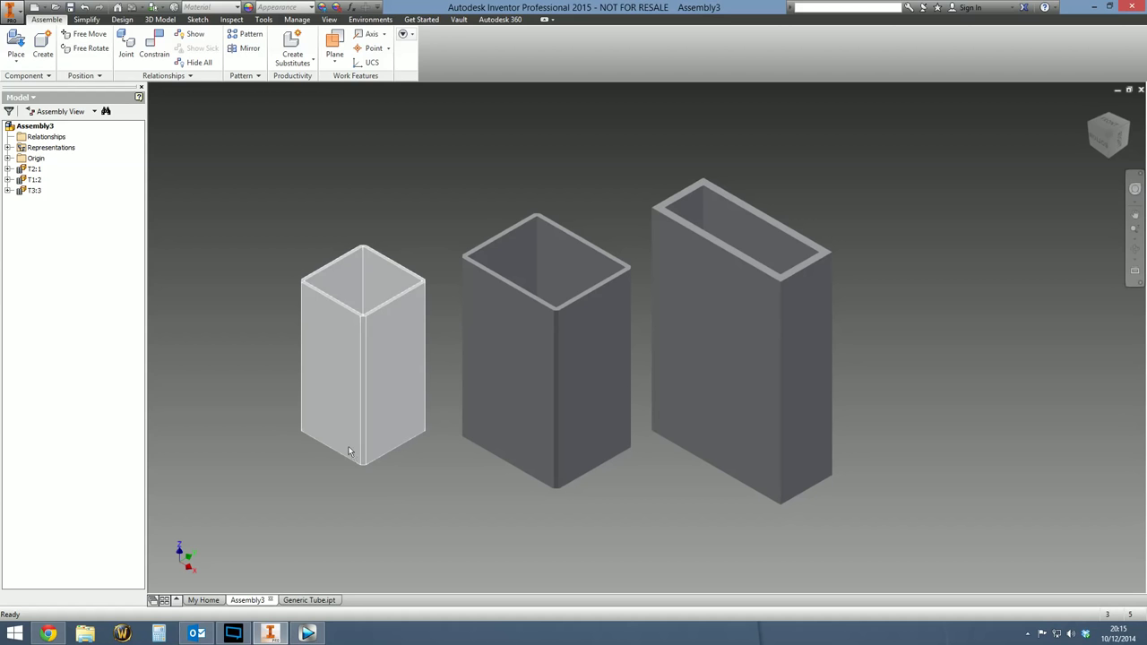
pyautogui.click(312, 600)
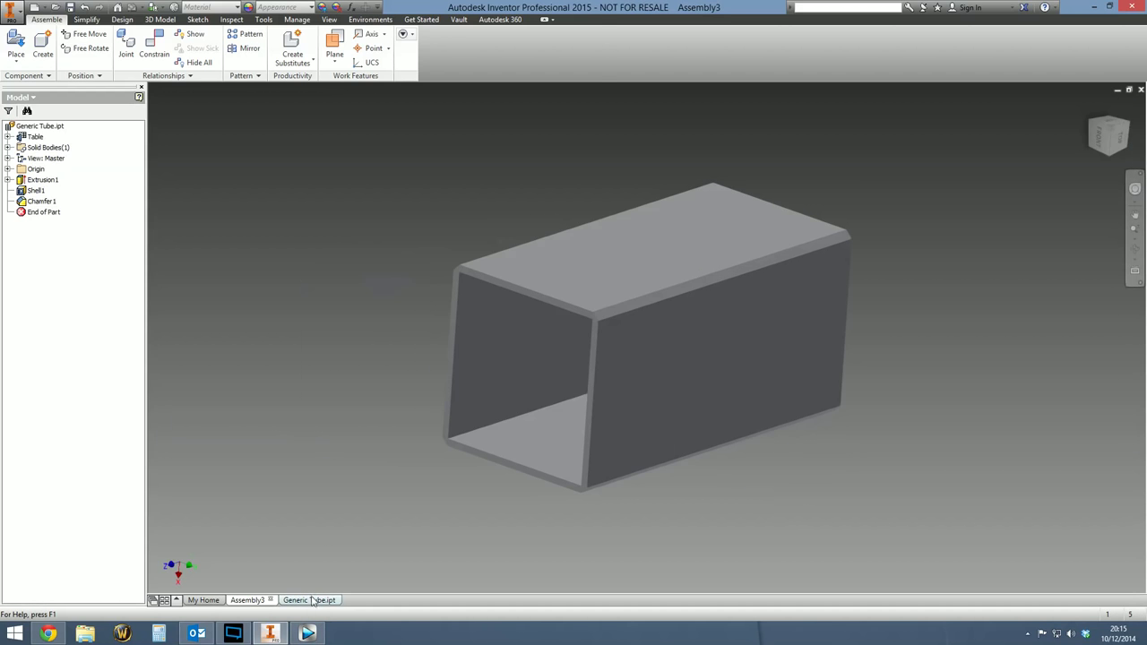
pyautogui.rightClick(36, 137)
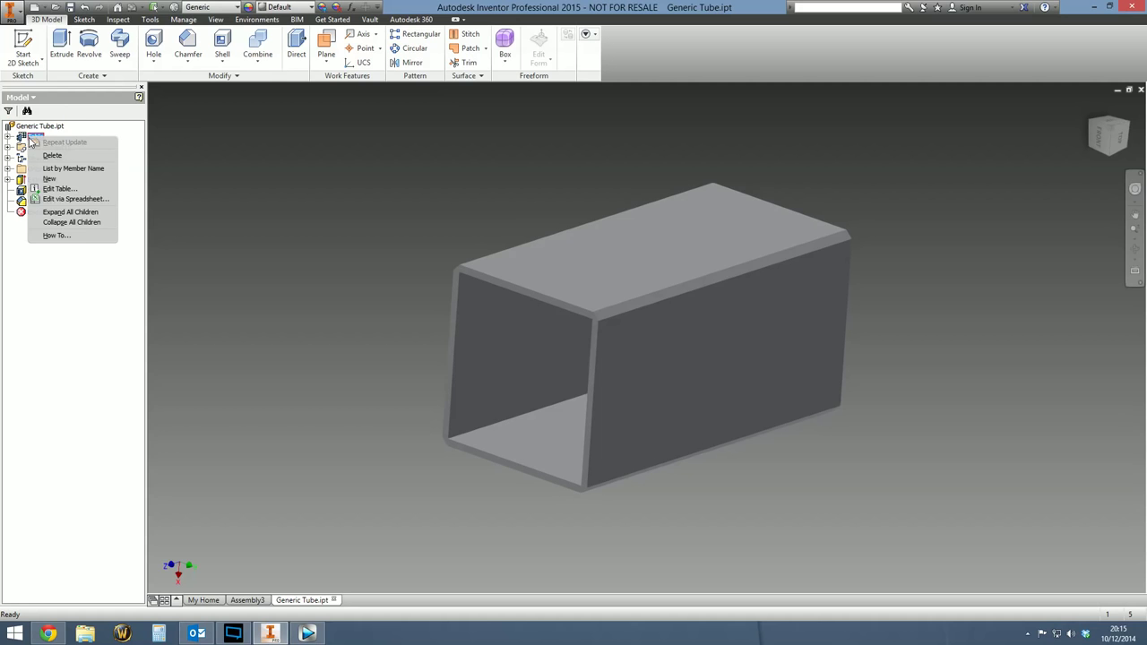
pyautogui.click(65, 192)
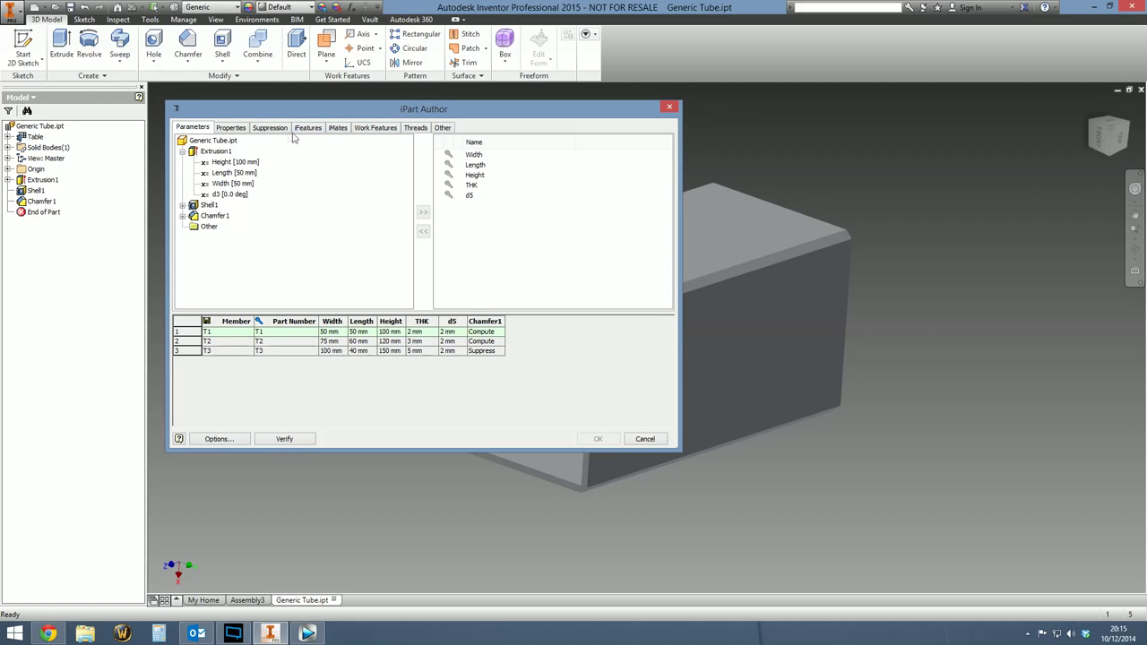
pyautogui.click(240, 135)
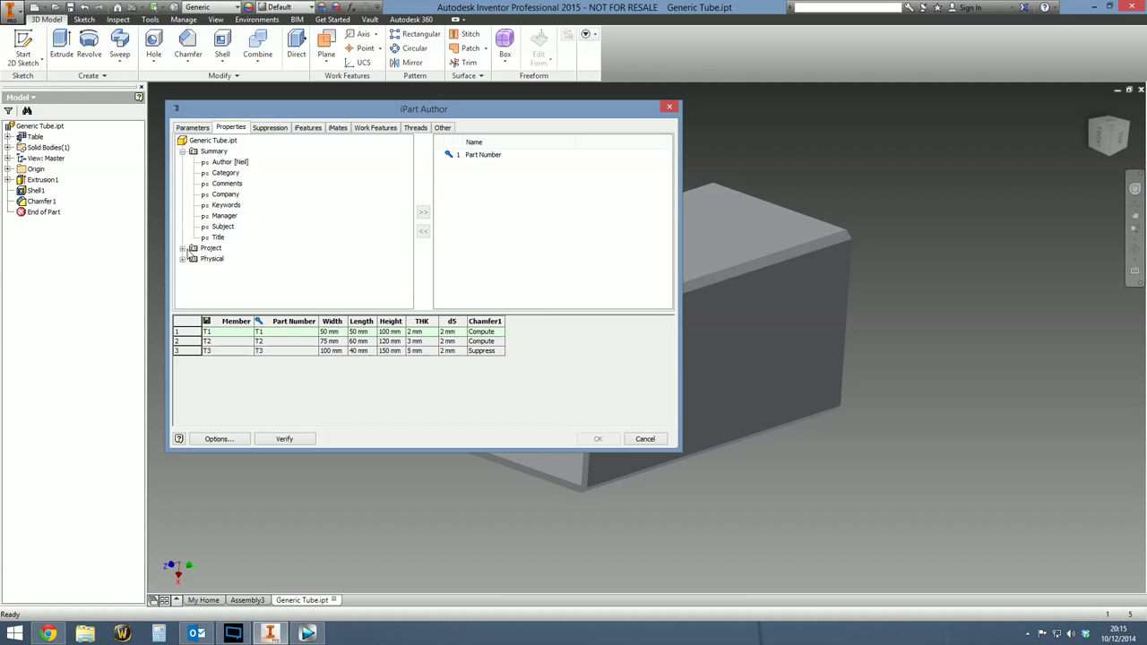
pyautogui.click(182, 258)
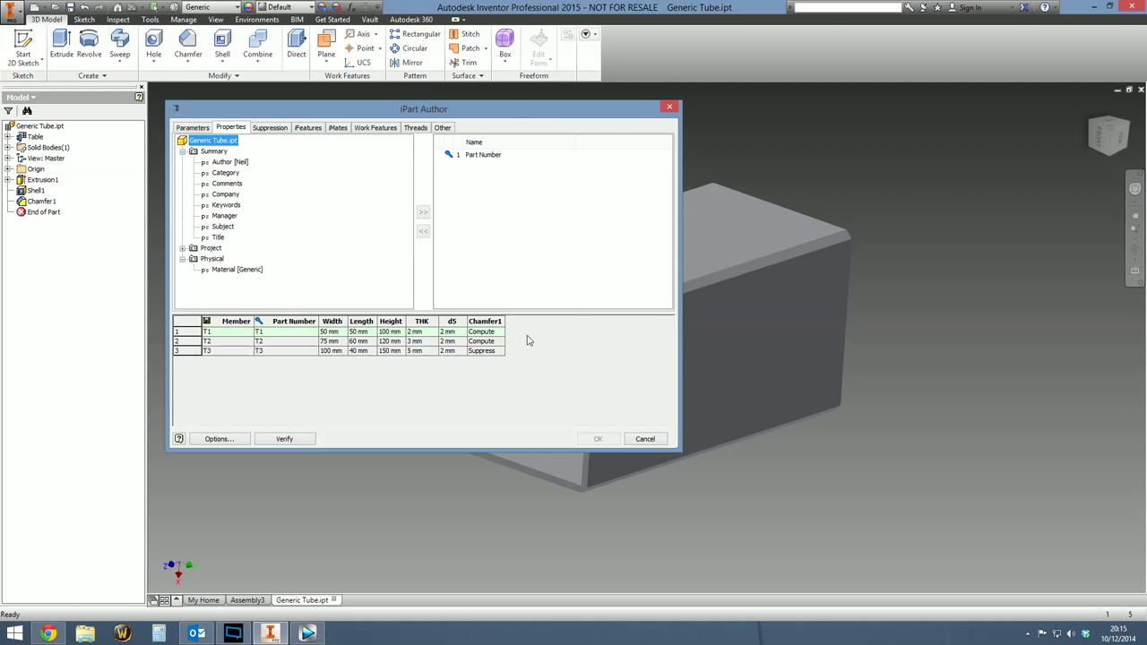
pyautogui.click(670, 109)
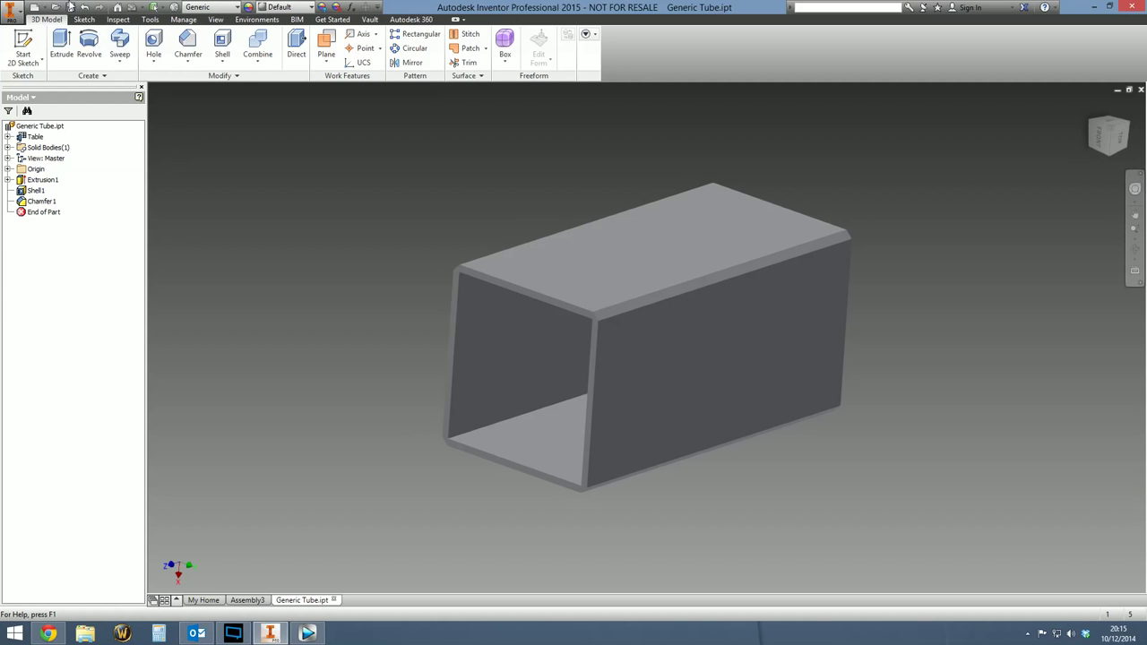
pyautogui.click(37, 8)
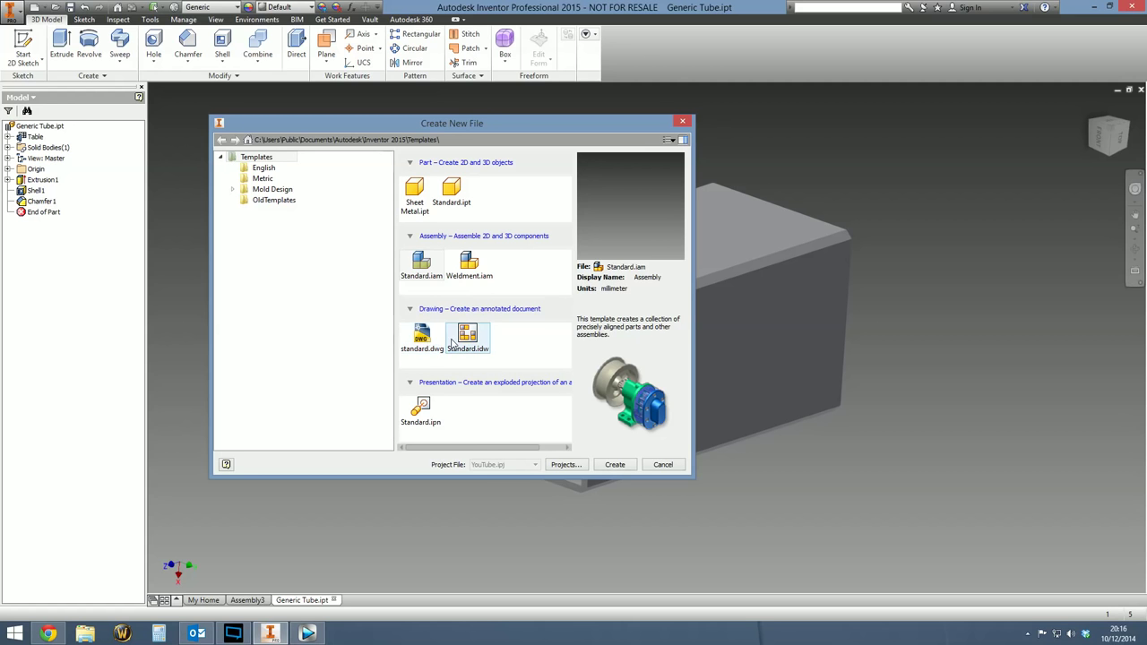
# Step: Create a Standard.idw drawing with a shaded Iso Top Left base view of Generic Tube.ipt
pyautogui.doubleClick(430, 347)
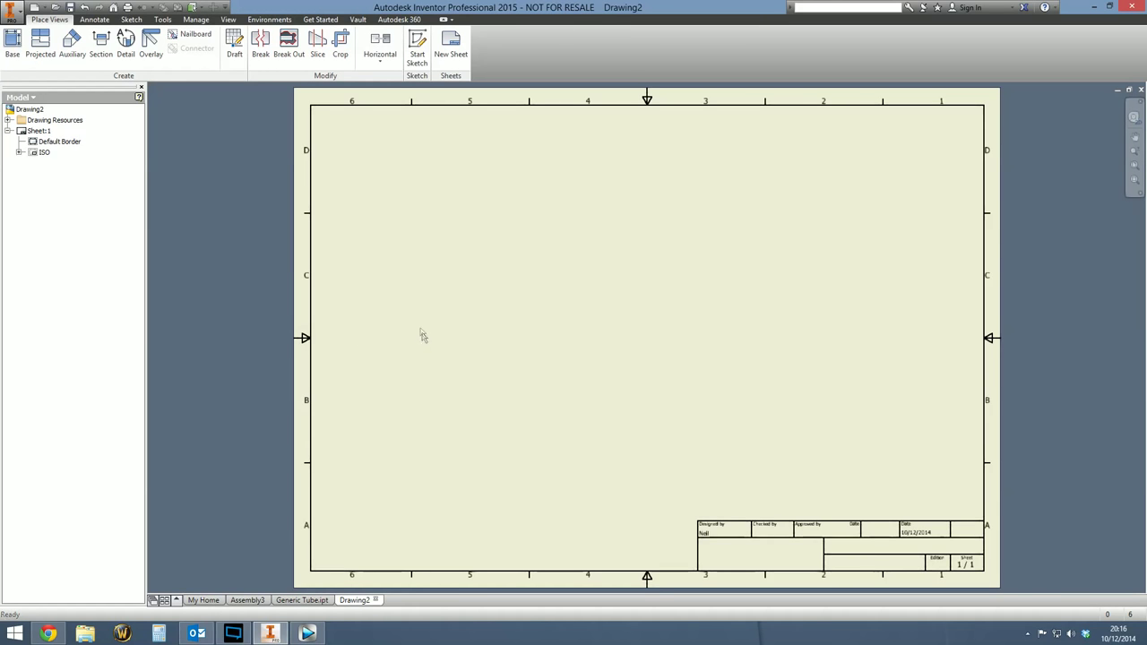
pyautogui.click(13, 42)
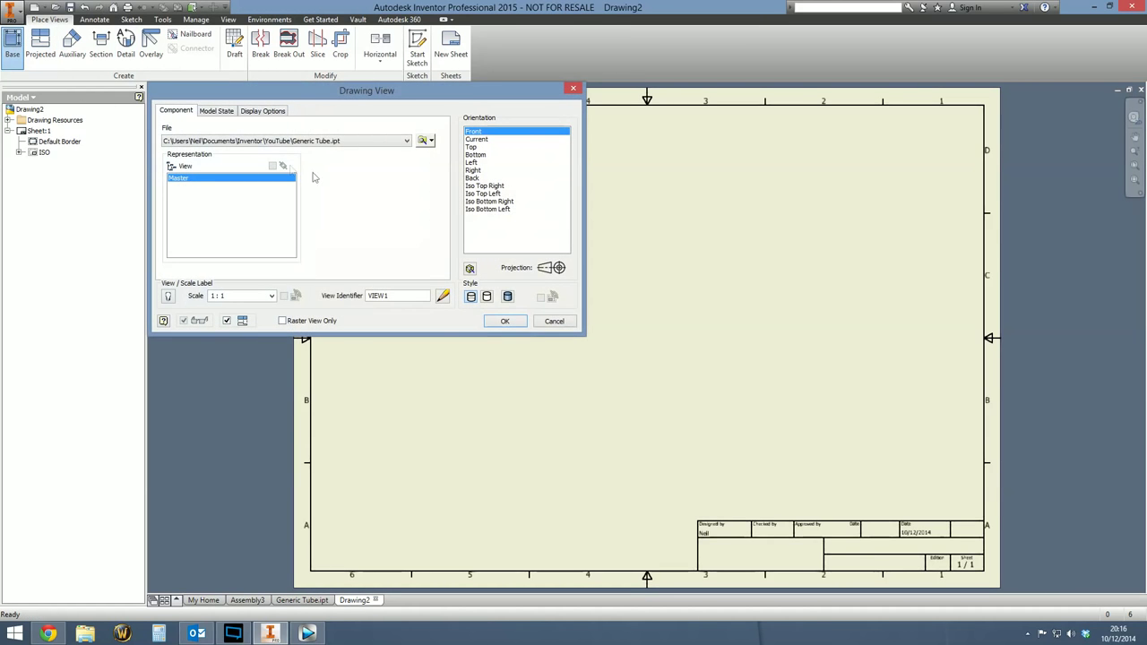
pyautogui.click(422, 141)
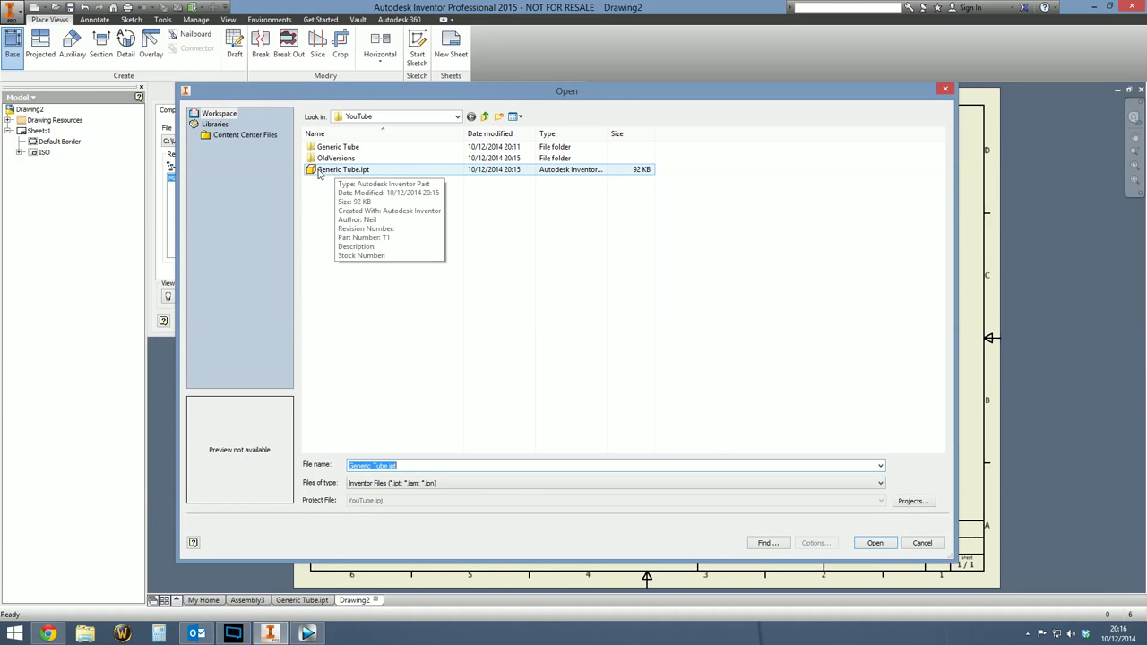
pyautogui.doubleClick(341, 170)
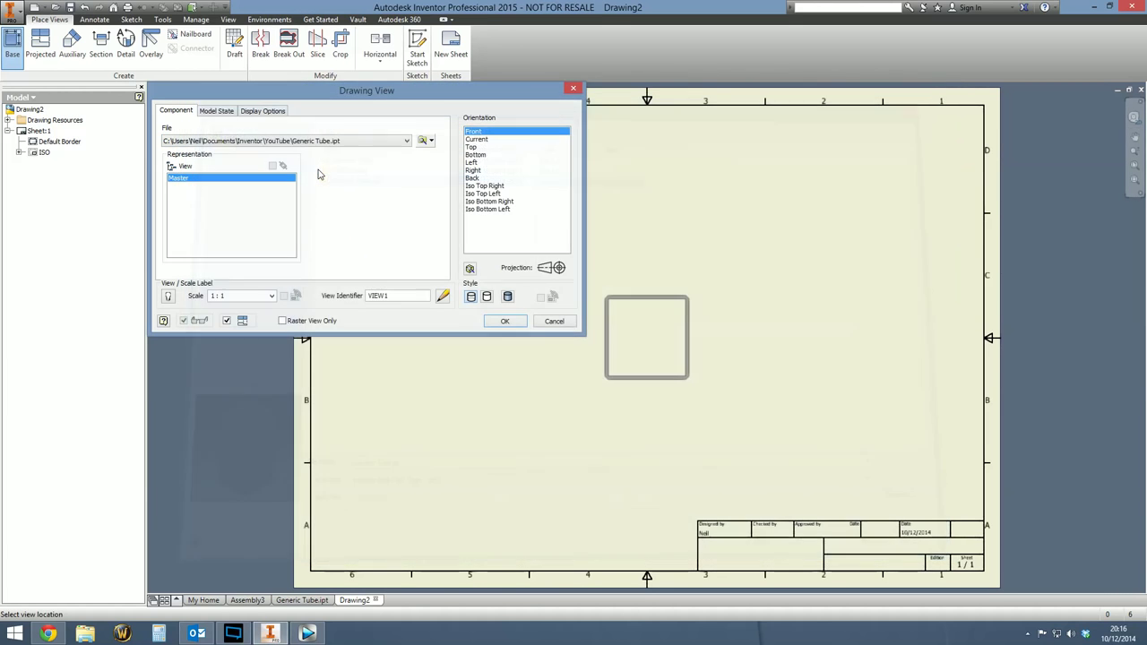
pyautogui.click(484, 194)
pyautogui.click(486, 295)
pyautogui.scroll(-2, 484, 403)
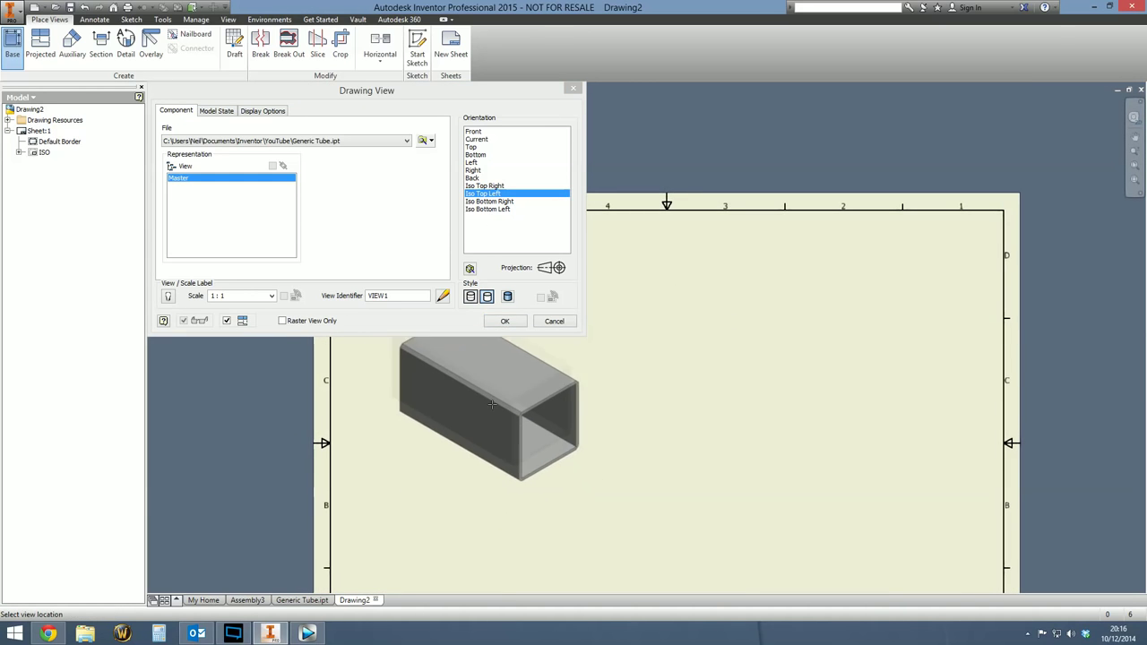
# Step: Set the view's model state to member T1 and place it on Sheet:1
pyautogui.click(216, 110)
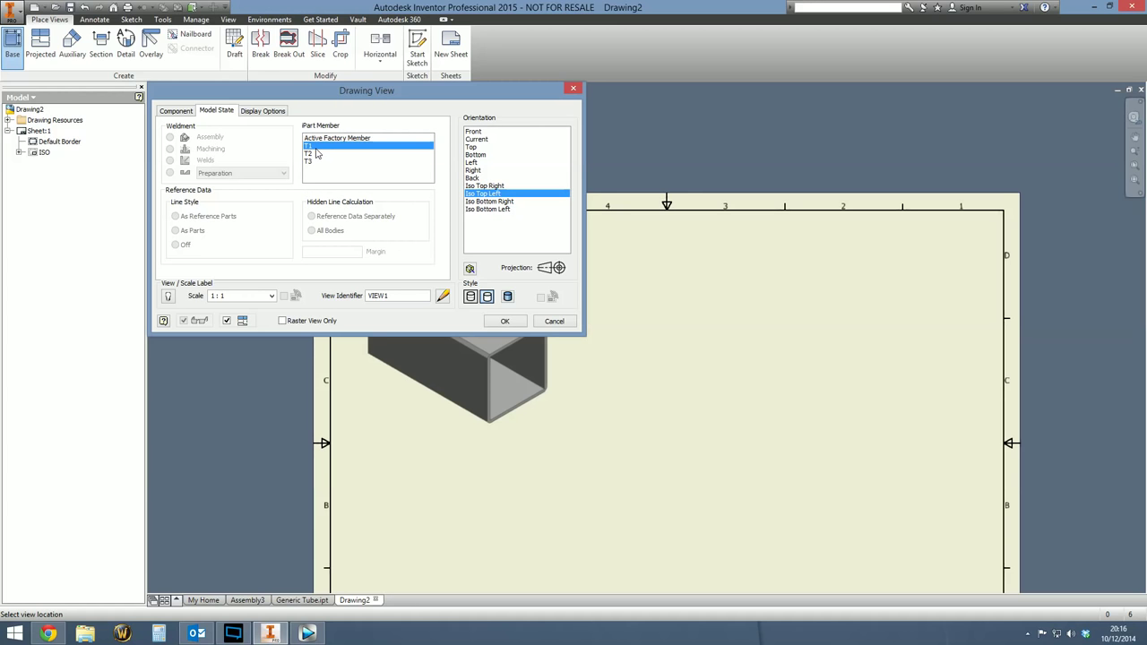
pyautogui.click(316, 153)
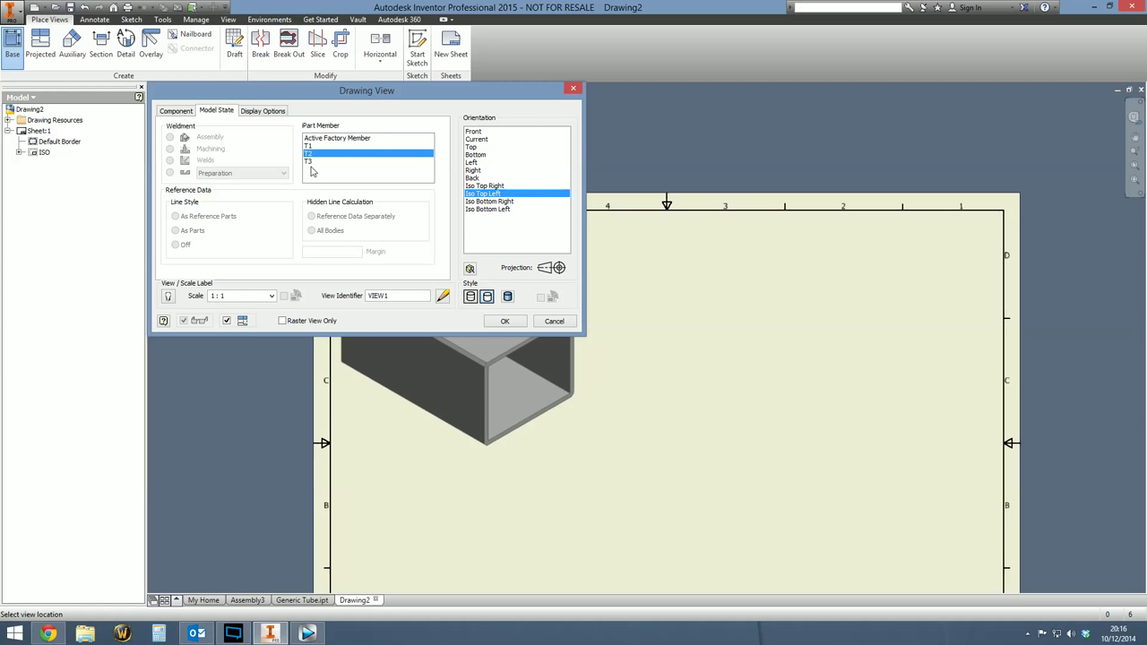
pyautogui.click(313, 161)
pyautogui.click(317, 146)
pyautogui.click(325, 139)
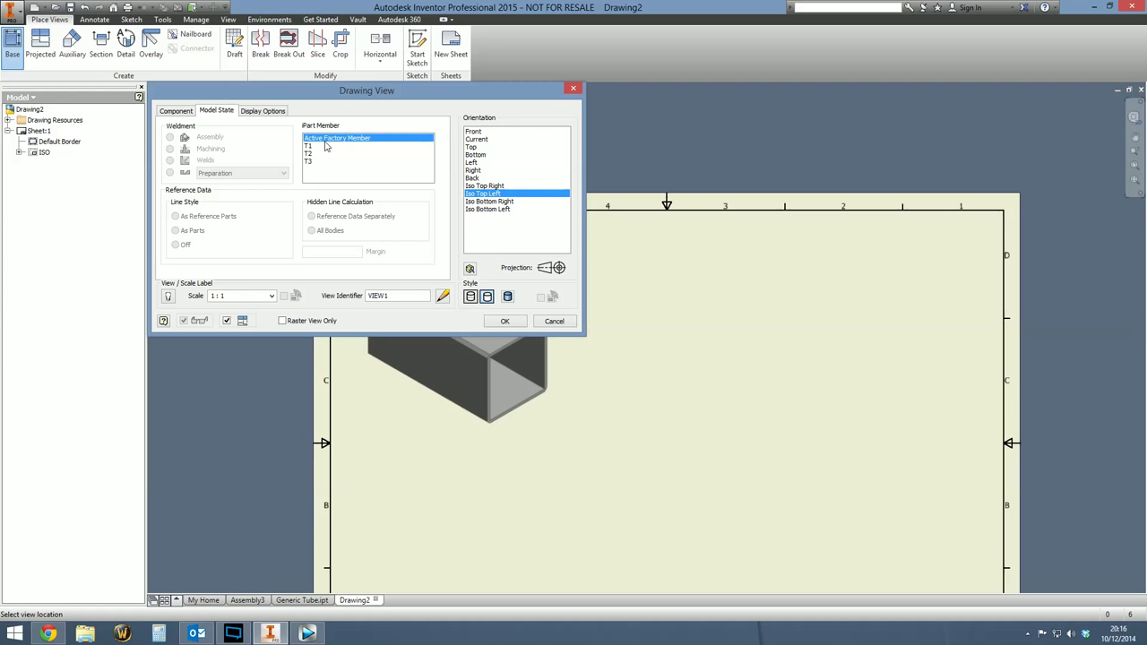
pyautogui.click(325, 146)
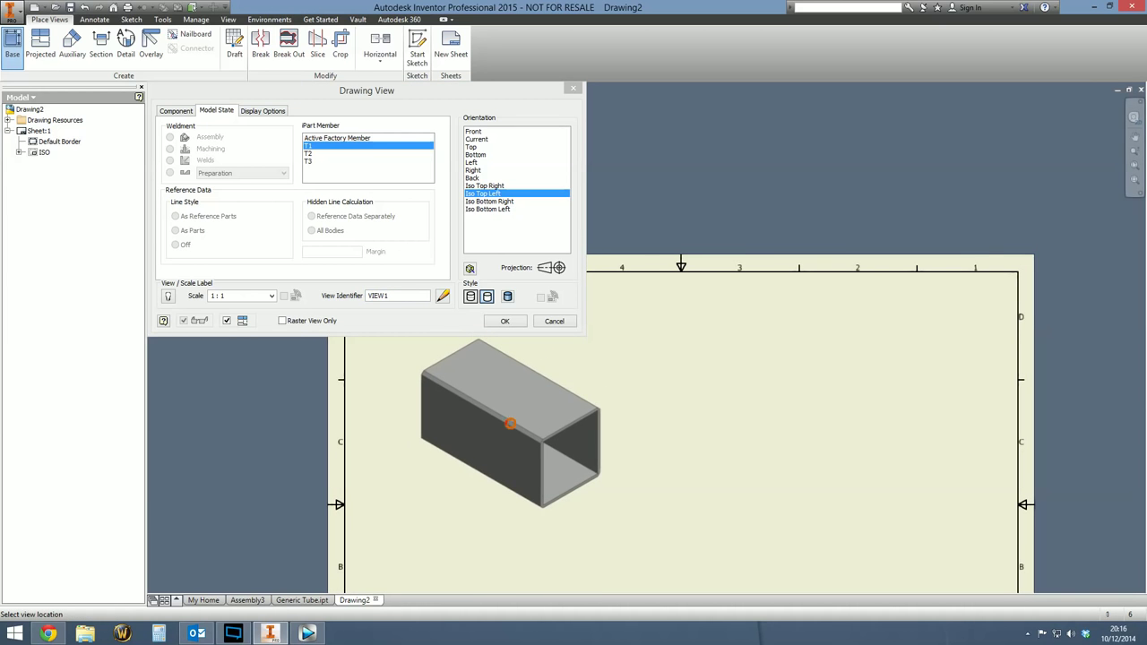
pyautogui.click(511, 420)
pyautogui.rightClick(377, 384)
# Step: Finish the base view and start a general table sourced from the isometric view
pyautogui.click(399, 400)
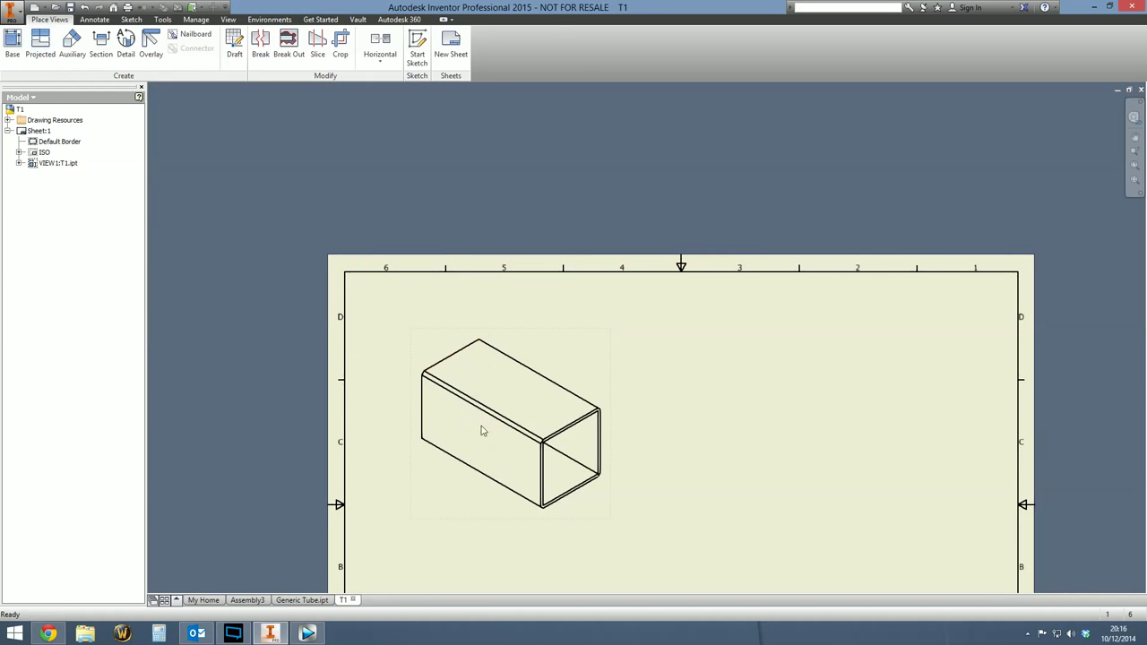
pyautogui.moveTo(481, 426)
pyautogui.mouseDown(button='middle')
pyautogui.moveTo(443, 314)
pyautogui.moveTo(450, 300)
pyautogui.mouseUp(button='middle')
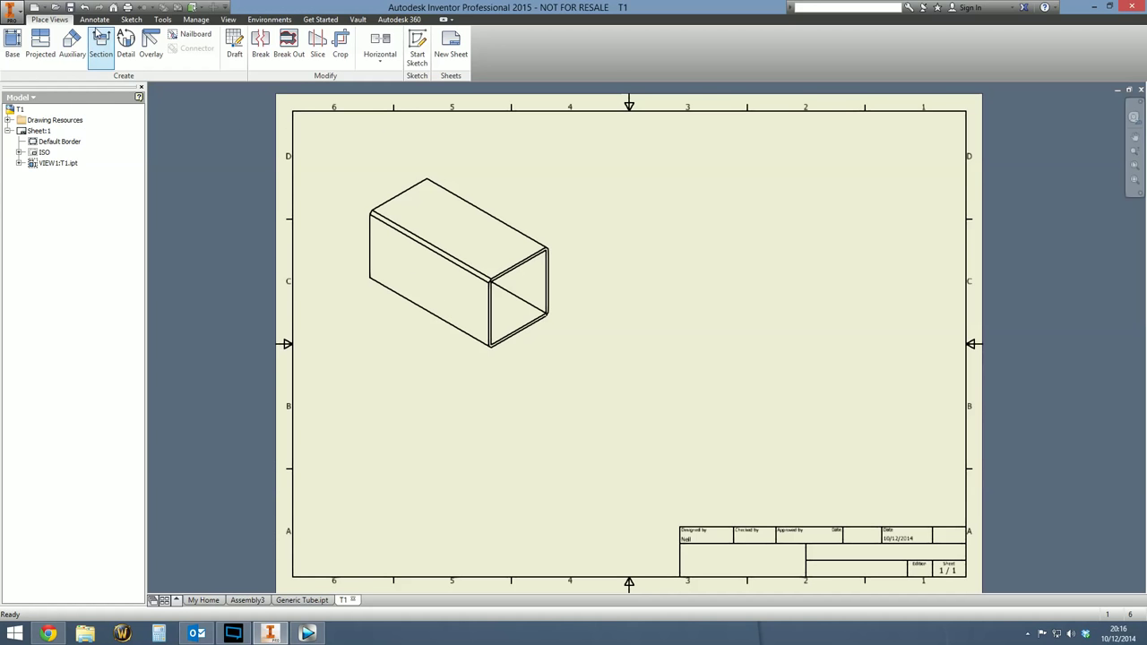
pyautogui.click(94, 19)
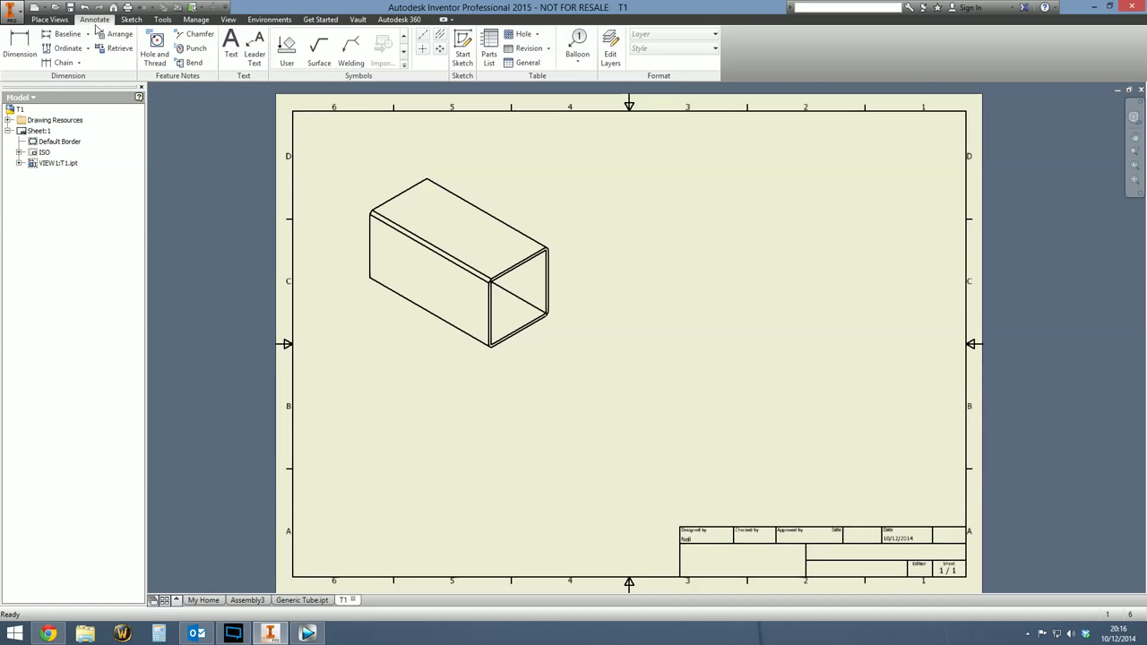
pyautogui.click(527, 63)
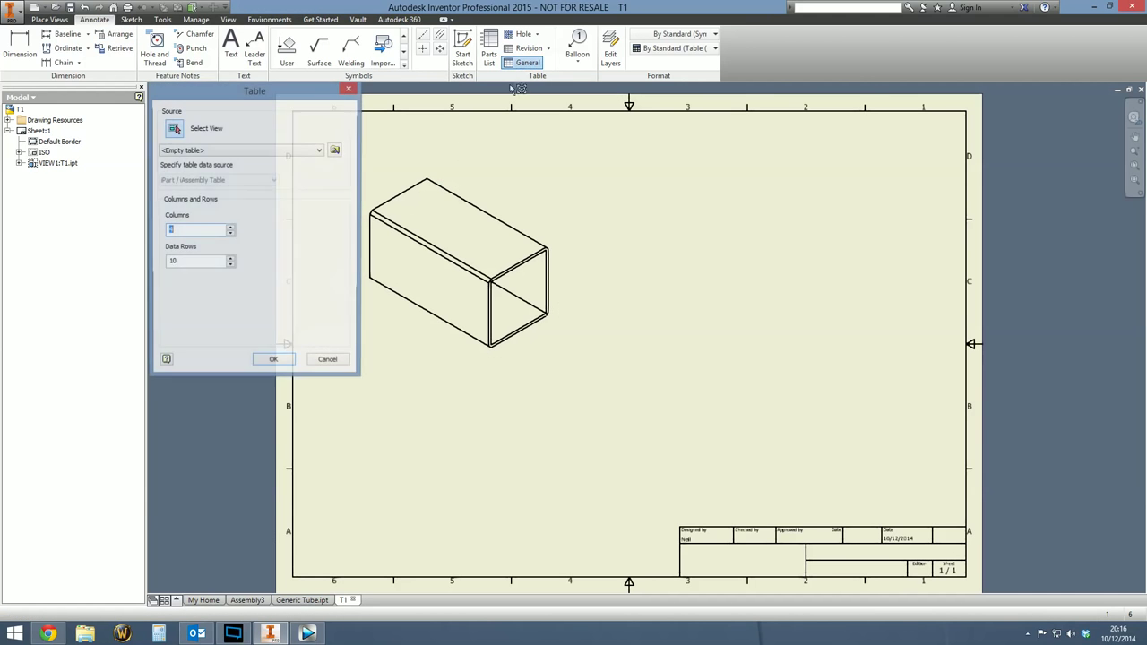
pyautogui.click(441, 247)
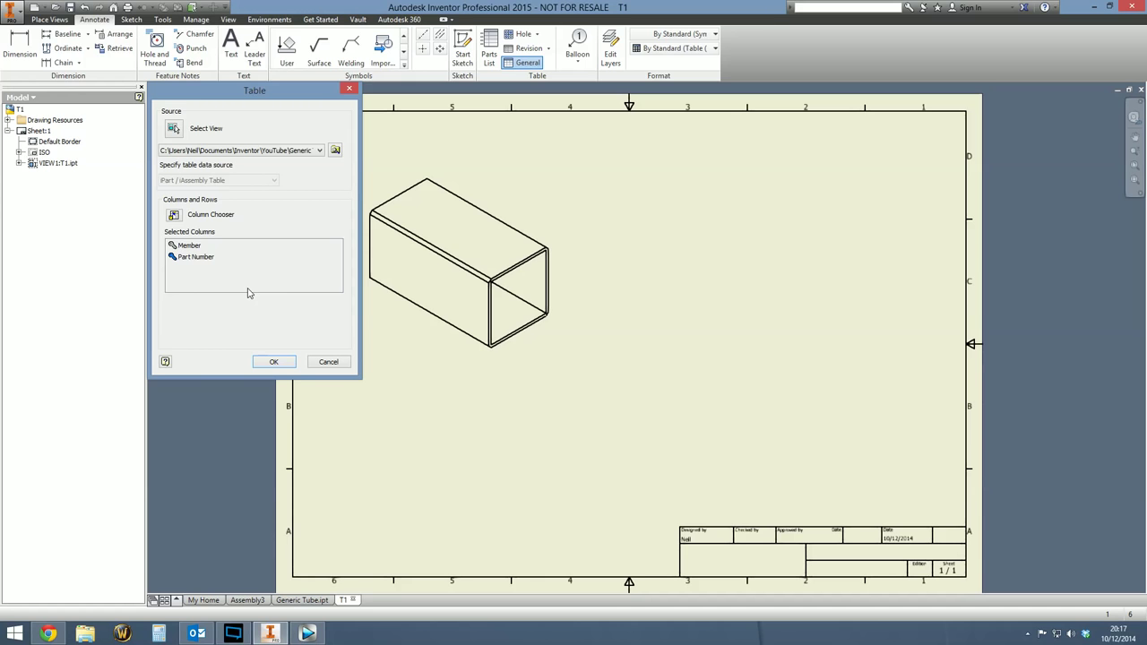
# Step: Swap the Member column for Height, Length, THK and Width, and place the table below the view
pyautogui.click(173, 215)
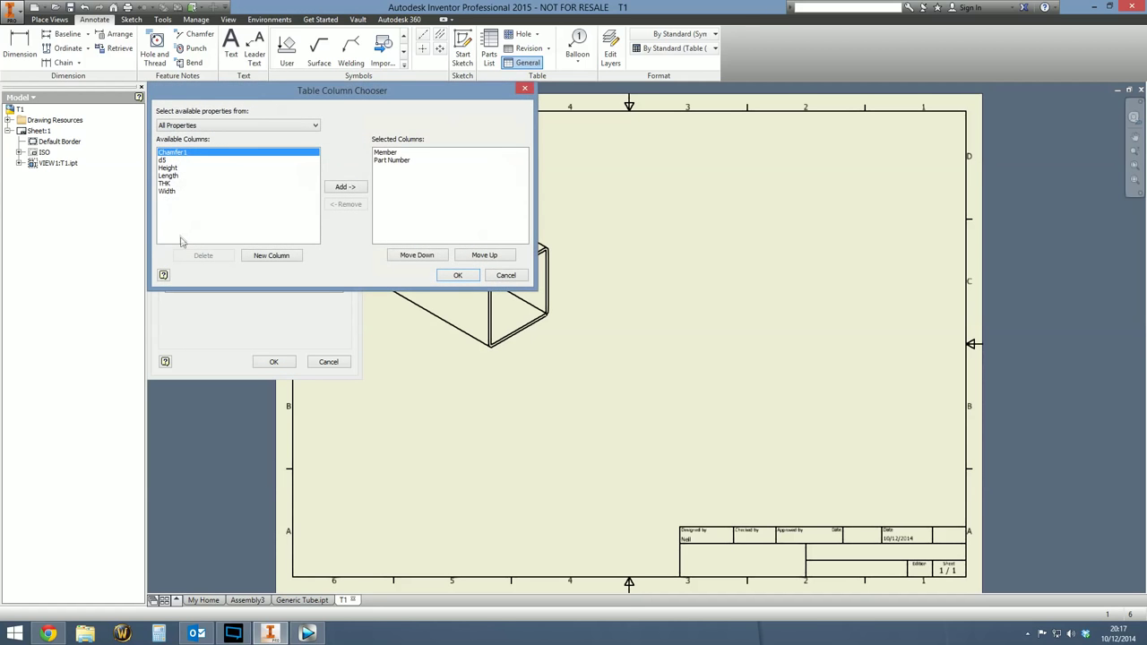
pyautogui.click(384, 154)
pyautogui.click(345, 204)
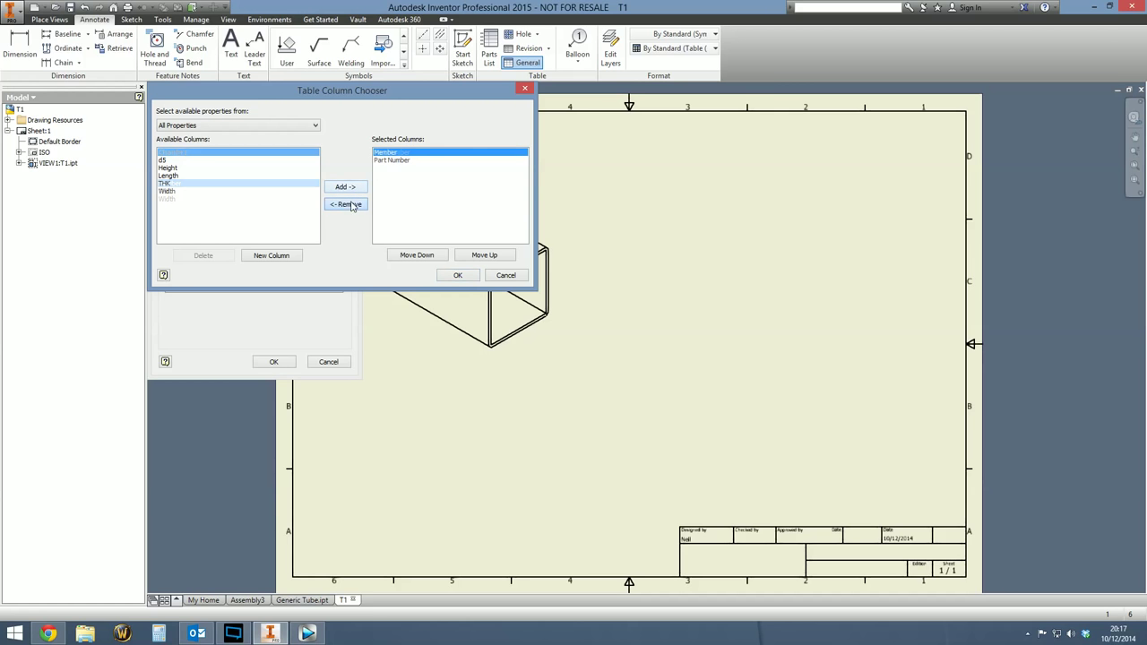
pyautogui.click(205, 168)
pyautogui.click(345, 188)
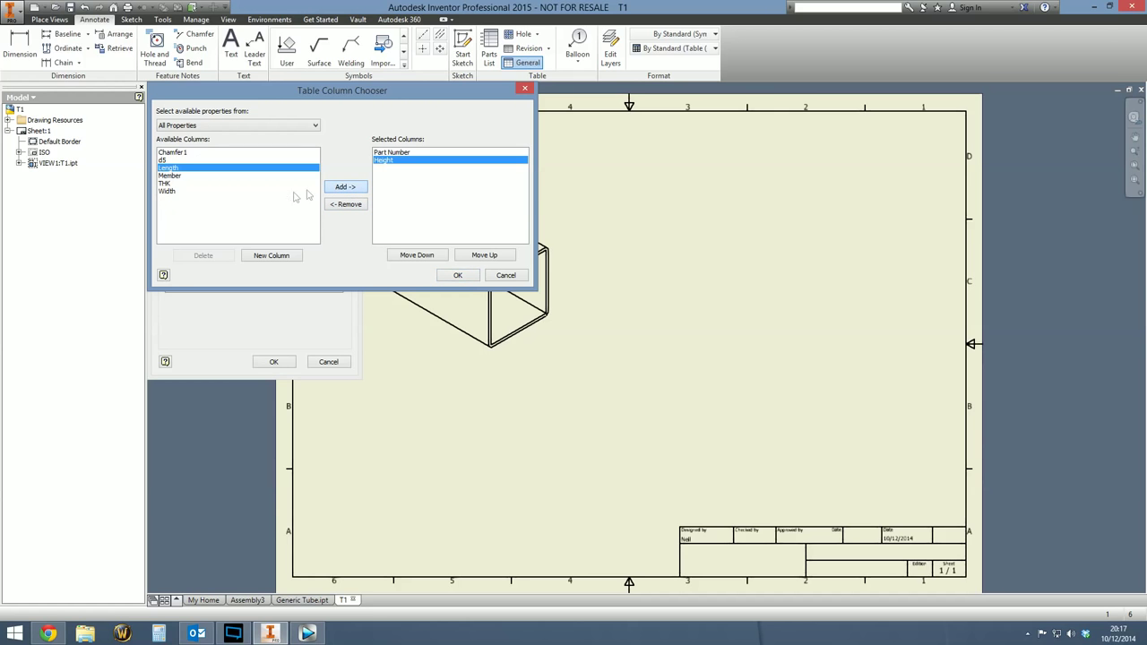
pyautogui.click(344, 187)
pyautogui.click(208, 175)
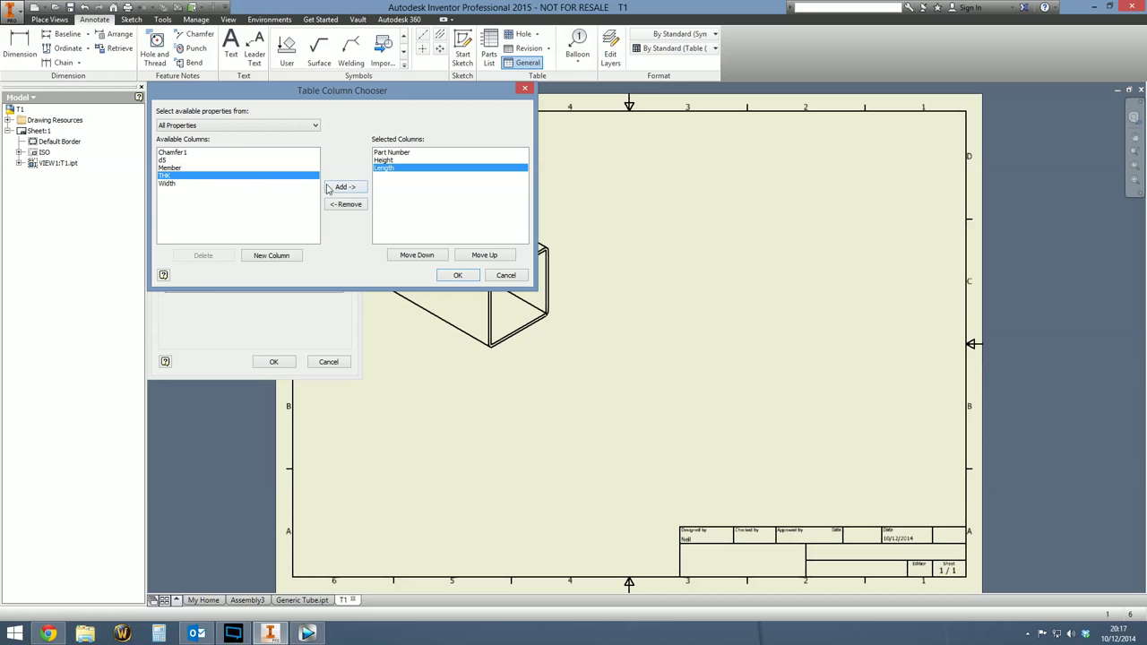
pyautogui.click(329, 187)
pyautogui.click(341, 190)
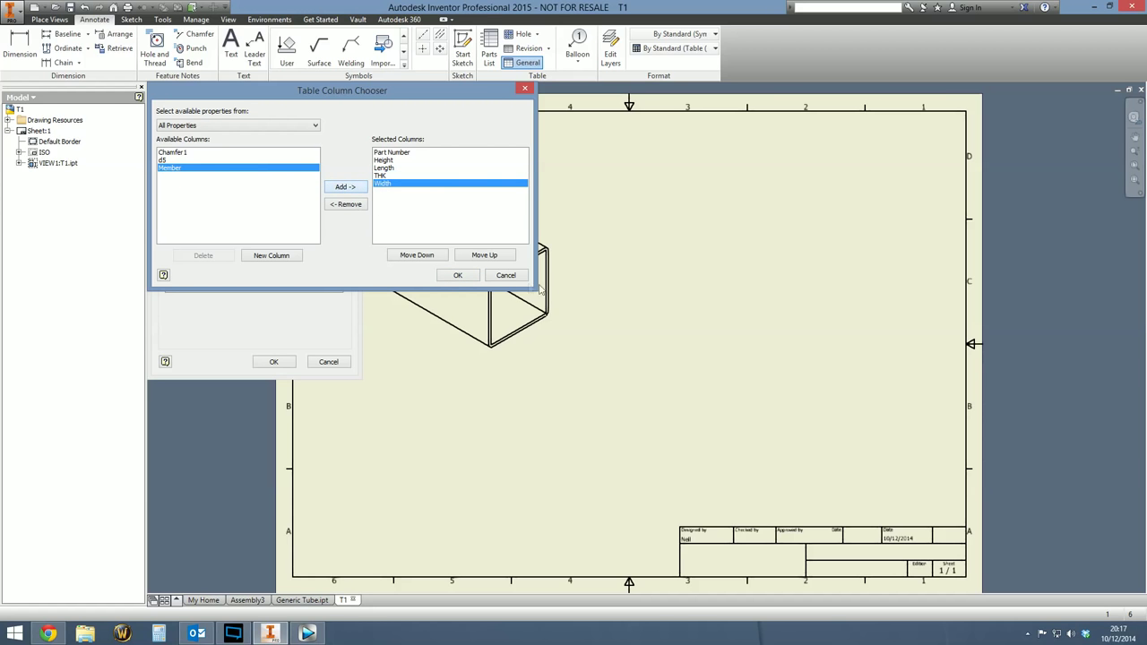
pyautogui.click(457, 275)
pyautogui.click(262, 367)
pyautogui.click(378, 367)
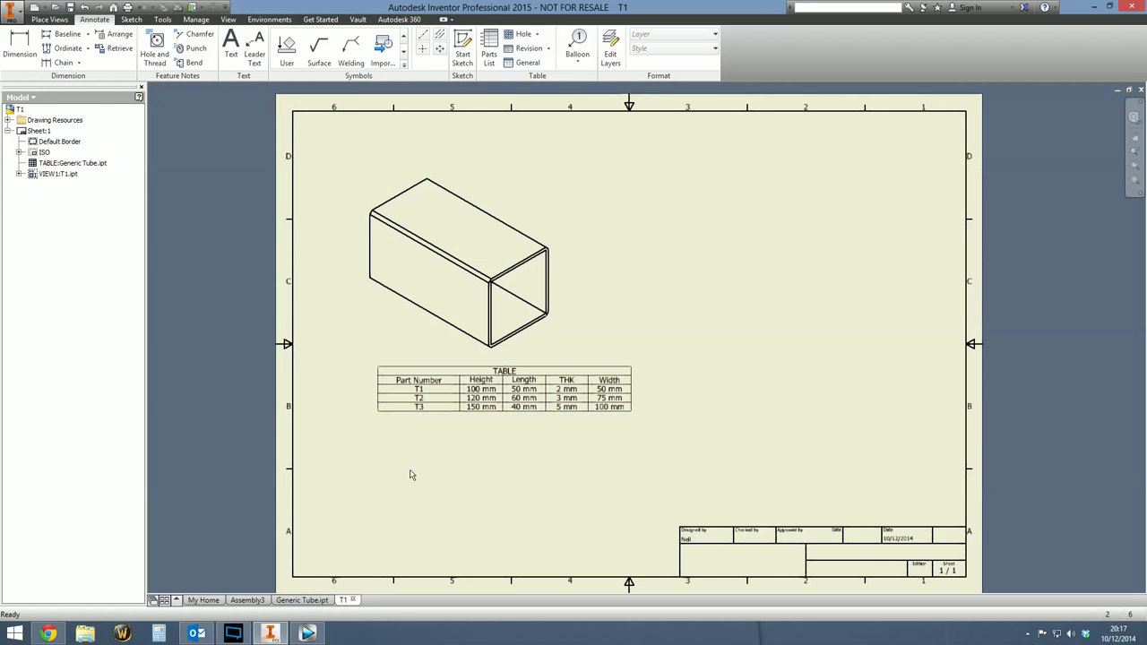
pyautogui.click(475, 408)
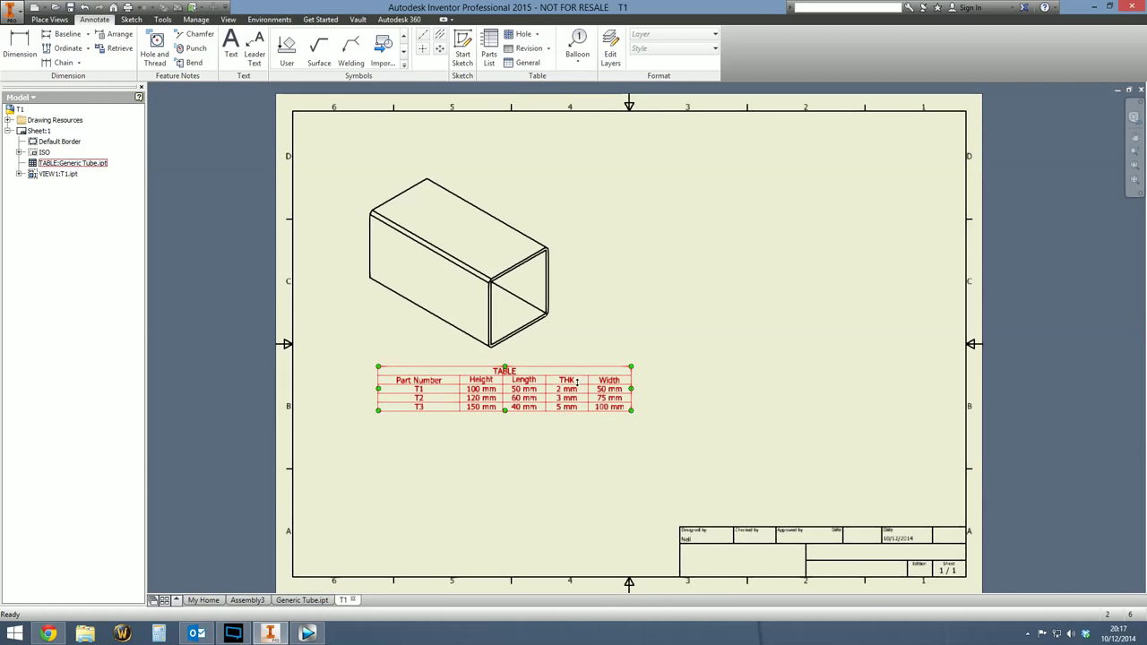
pyautogui.press('Escape')
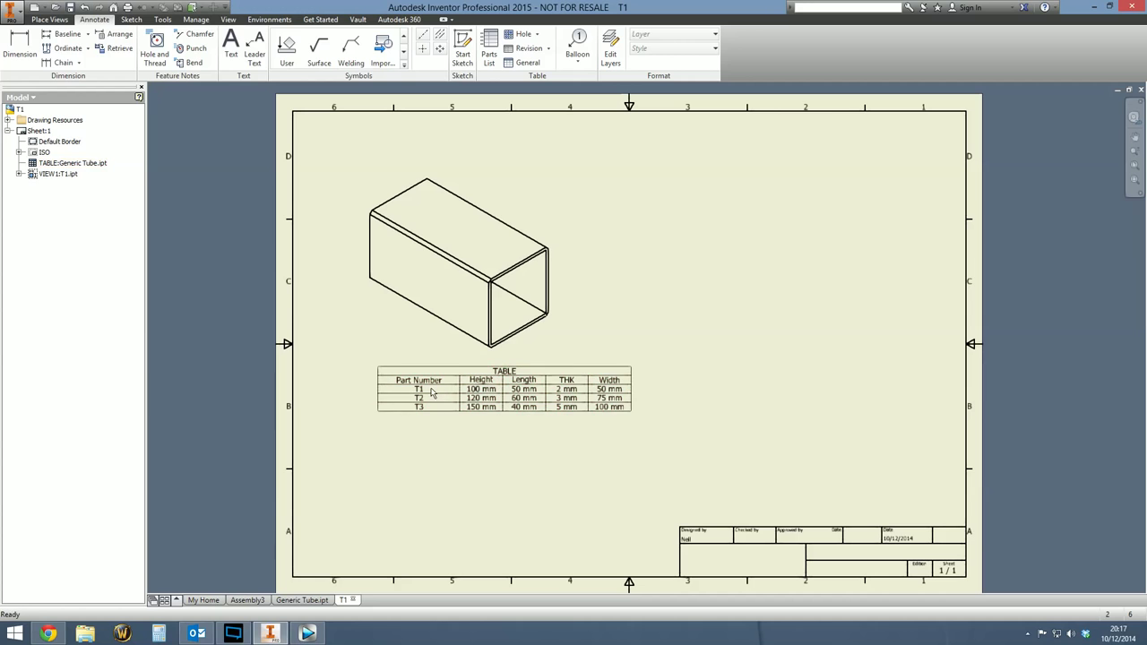
pyautogui.click(429, 394)
# Step: Return to Generic Tube.ipt and reorient the tube upright with F5
pyautogui.click(301, 601)
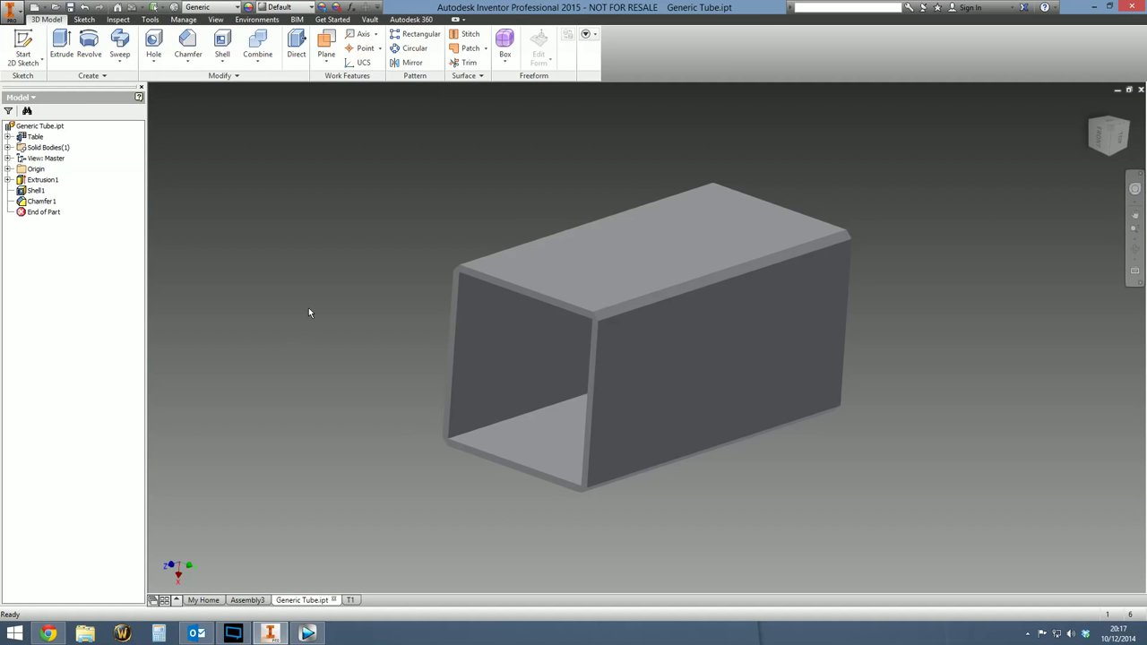
pyautogui.press('F5')
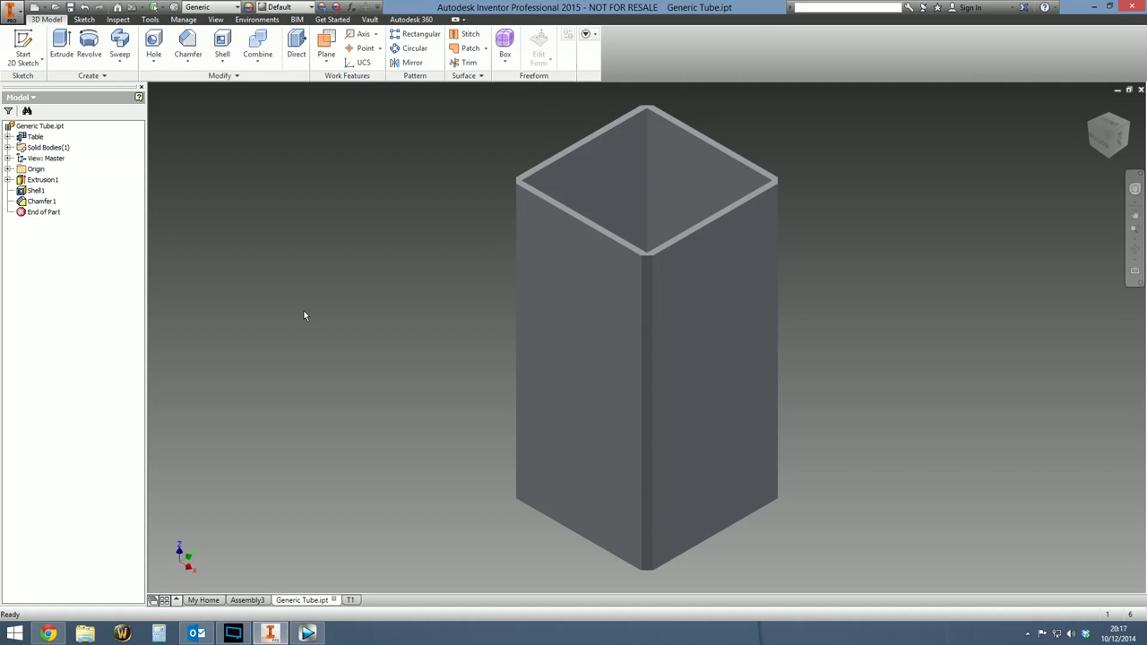